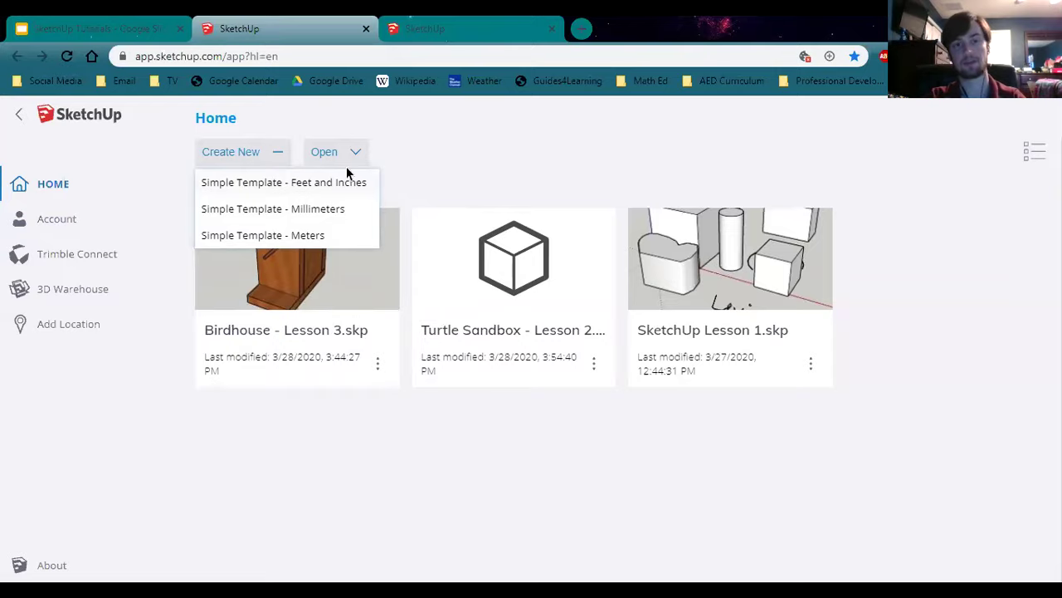
Step: Create a new model from the Simple Template - Feet and Inches and delete the default human figure
left_click(347, 178)
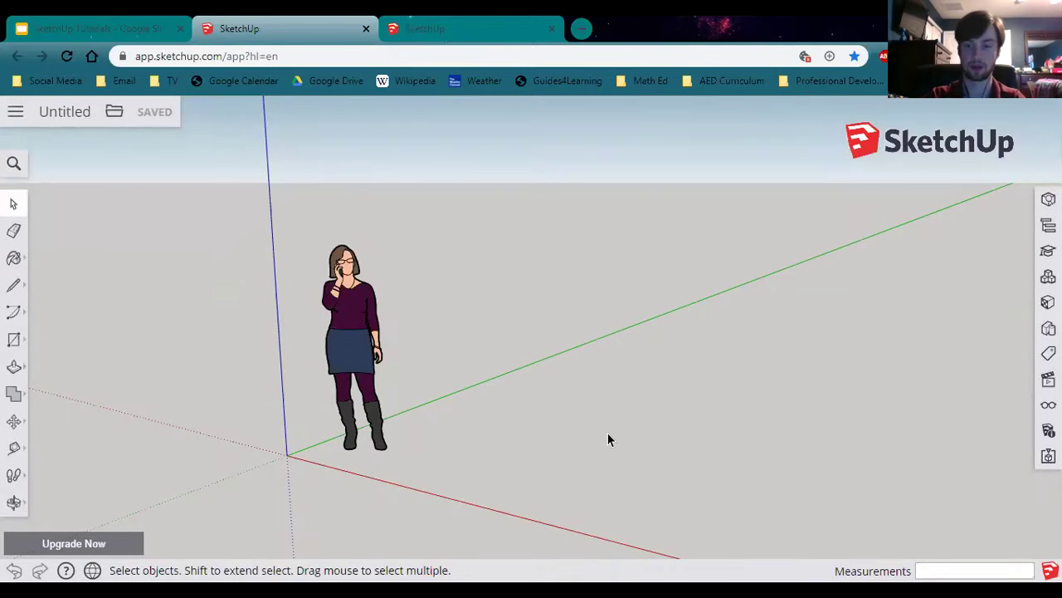
left_click(339, 320)
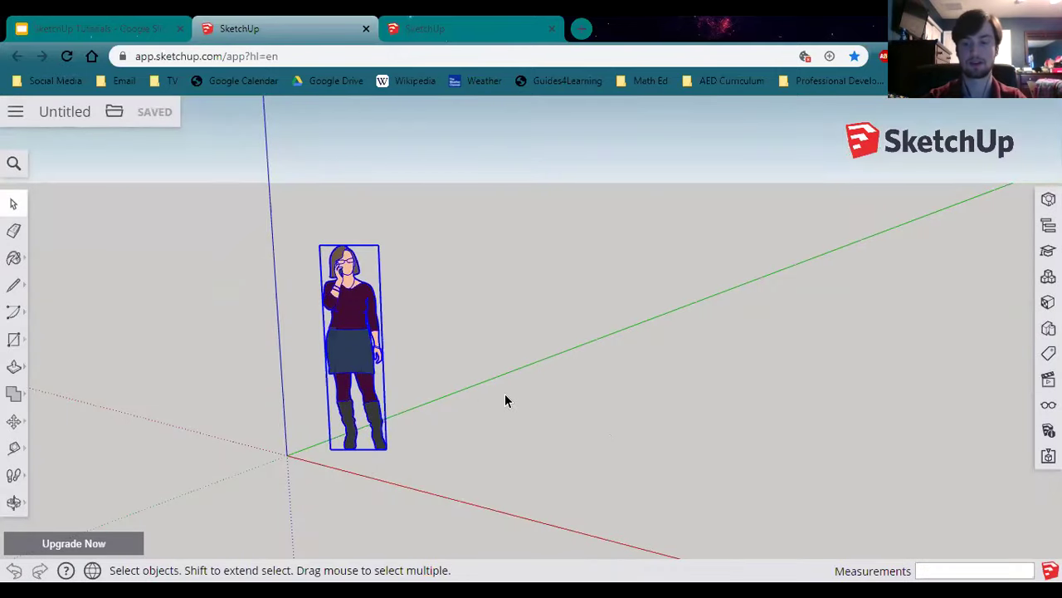
key("Delete")
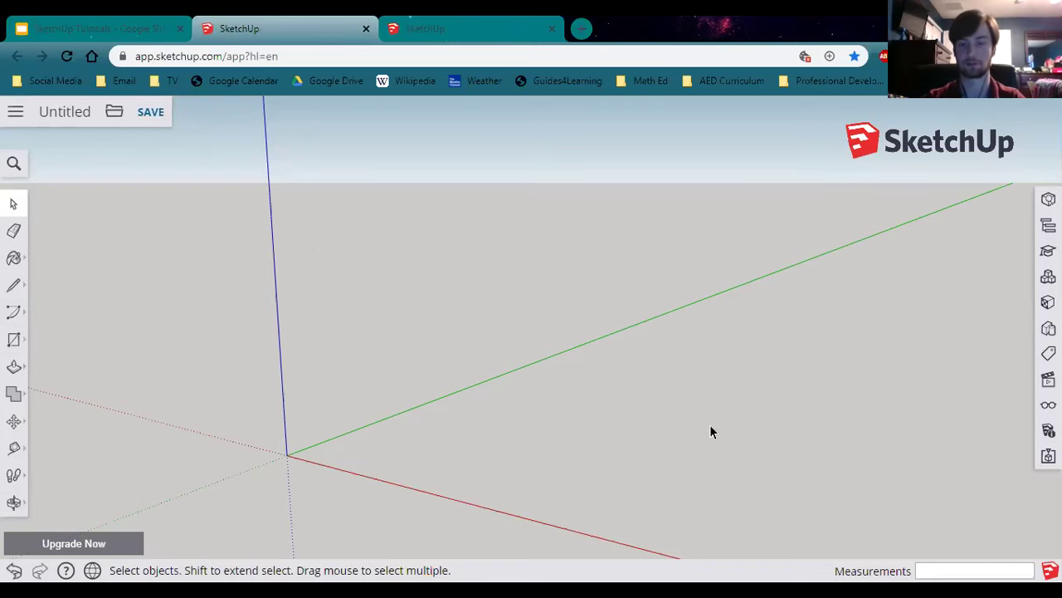
Step: Draw a 5.5 by 9.5 inch rectangle on the ground between the red and green axes
middle_click_drag(687, 446, 501, 472)
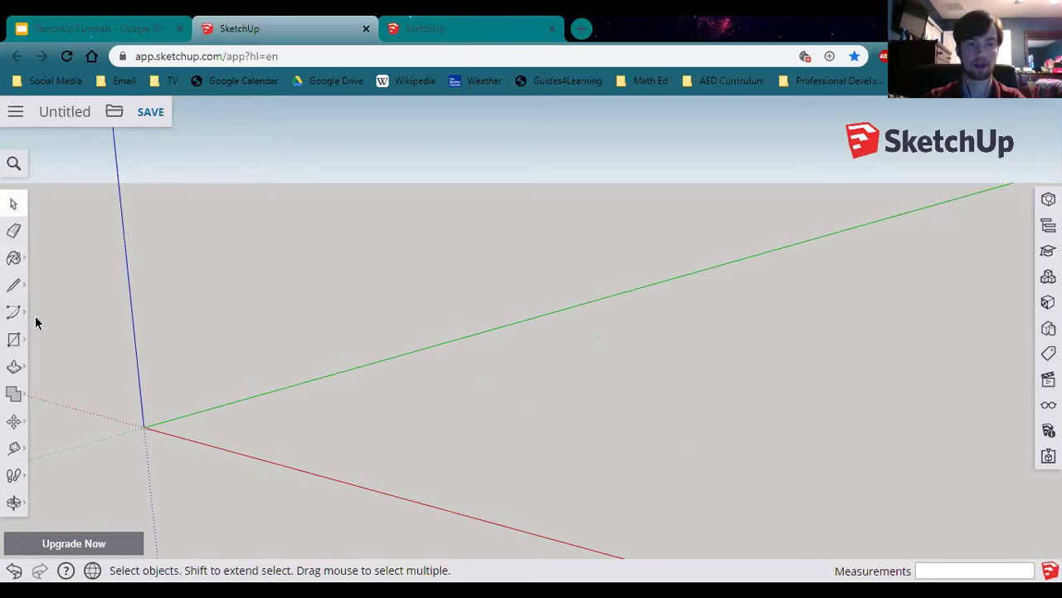
left_click(15, 344)
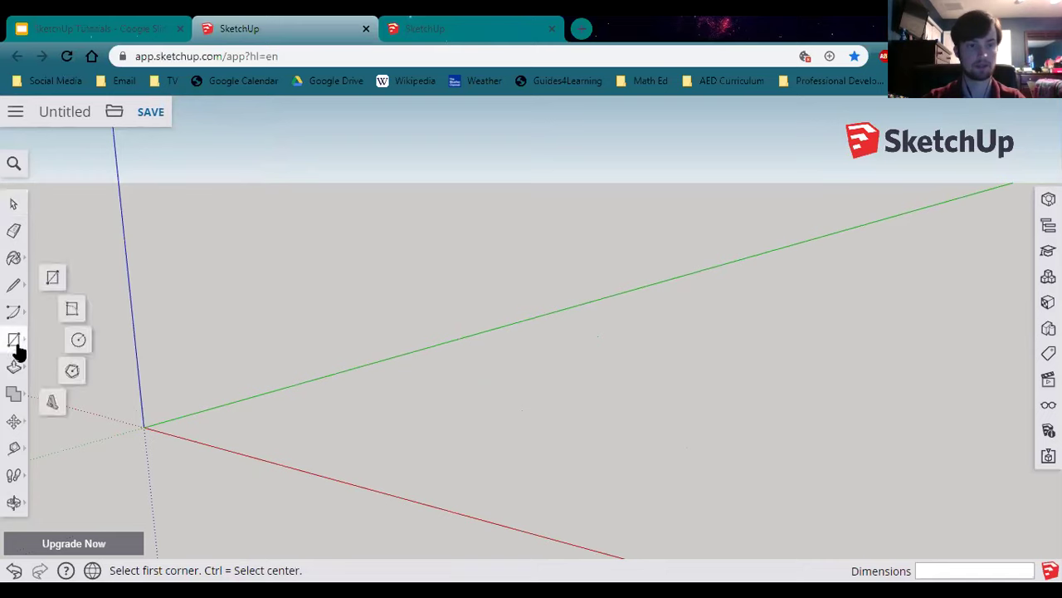
left_click(52, 279)
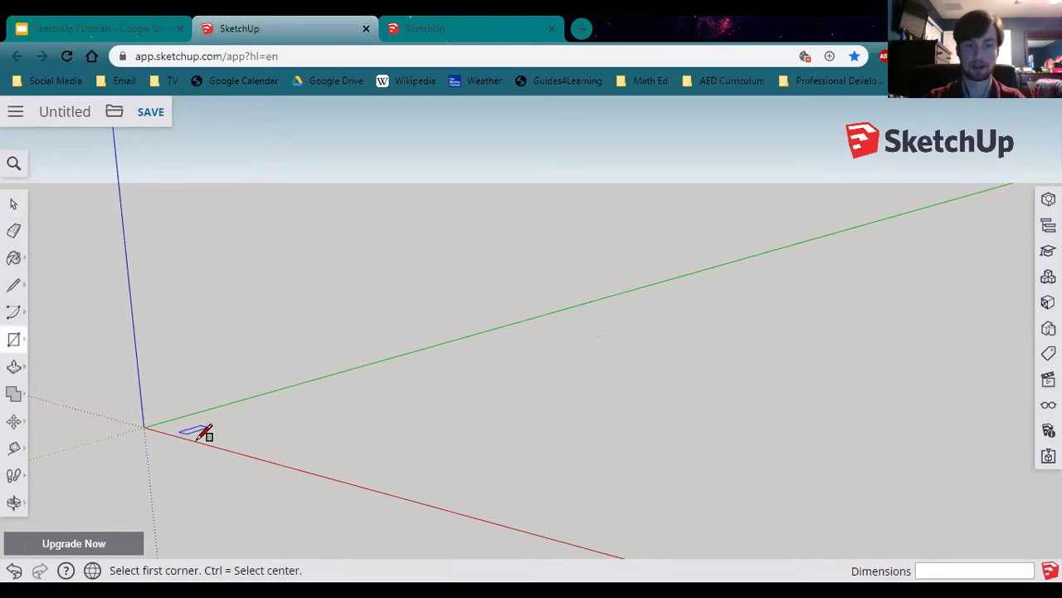
left_click(287, 428)
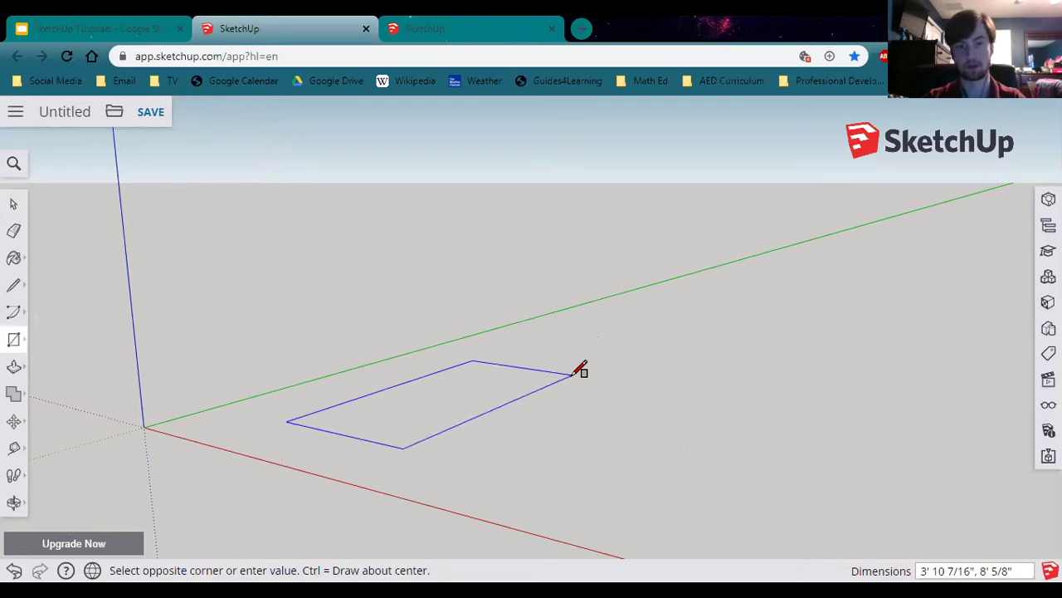
type("5.5")
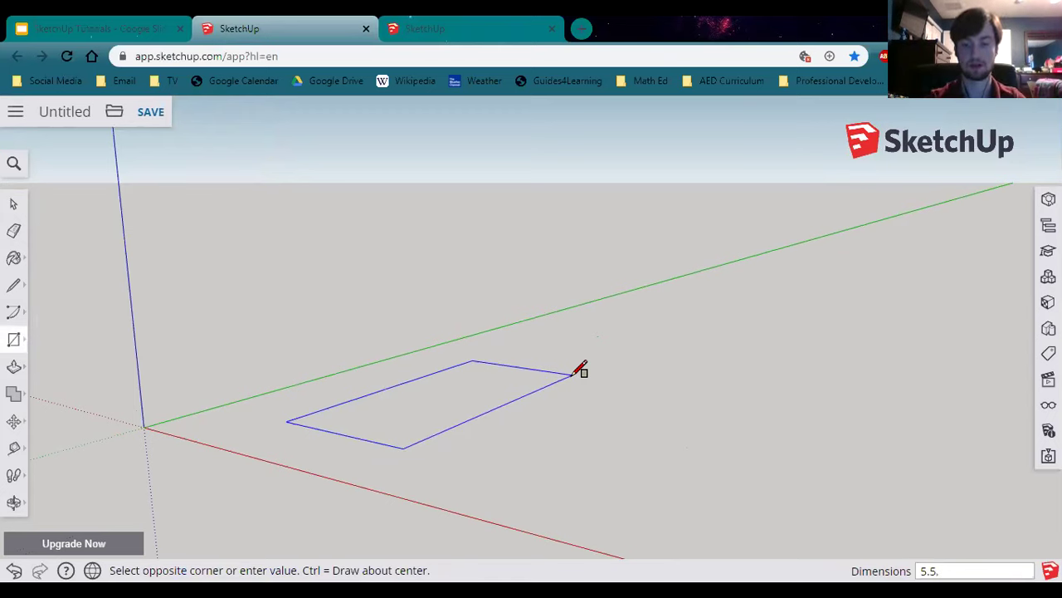
type(", 9.")
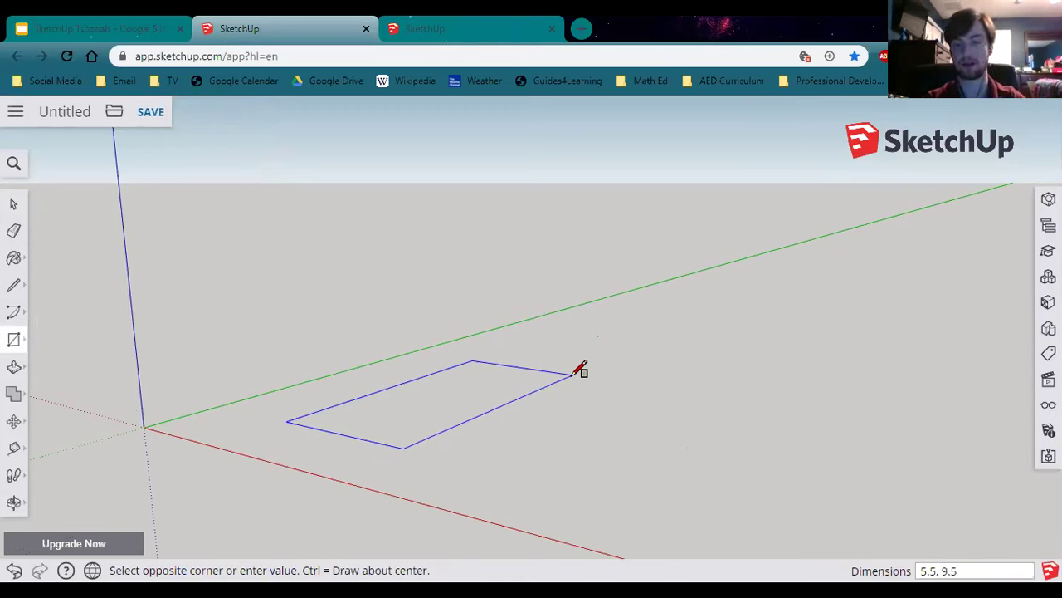
type("5")
key("Return")
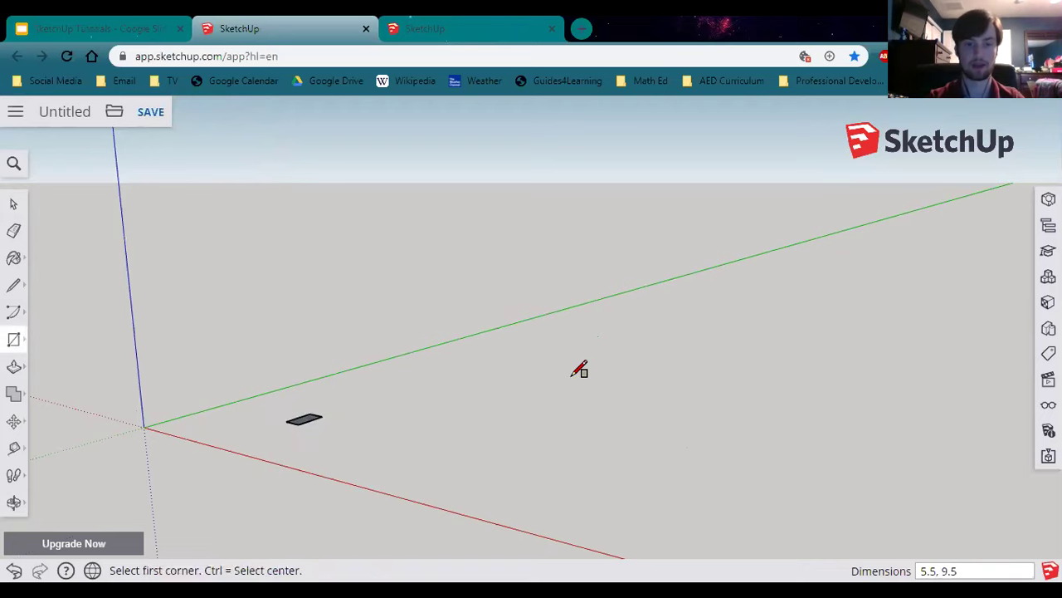
Step: Push/Pull the rectangle's face up 1 inch to form a board
scroll(291, 423, "up", 1)
scroll(287, 420, "up", 5)
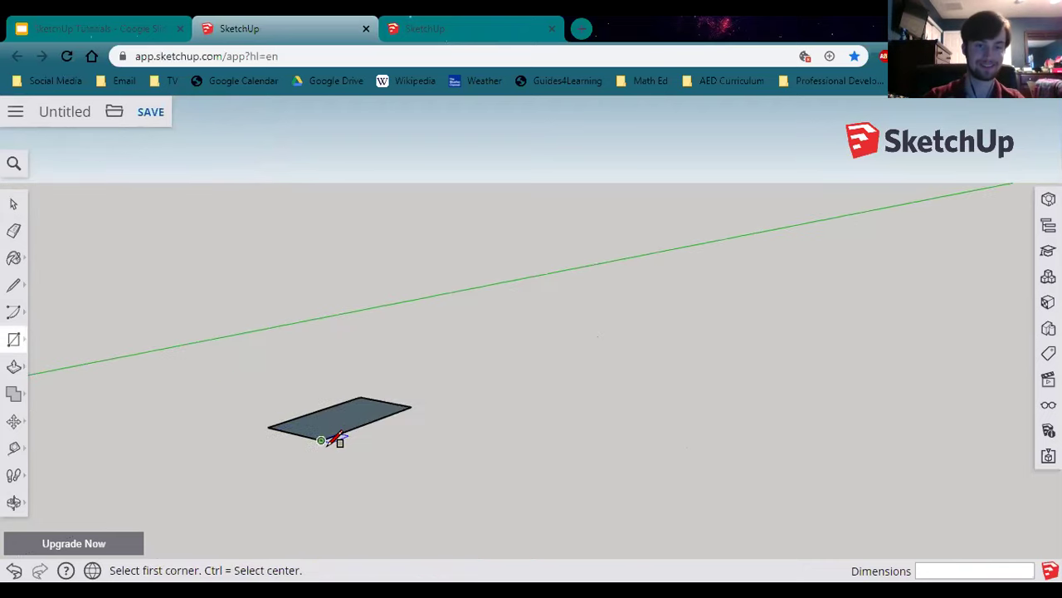
middle_click_drag(279, 437, 441, 394)
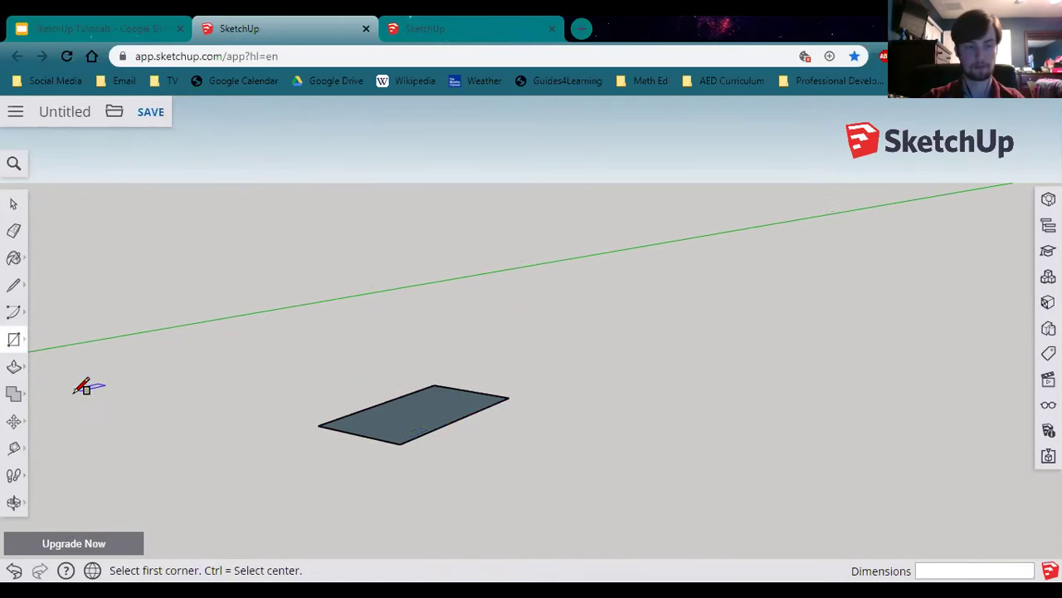
left_click(14, 368)
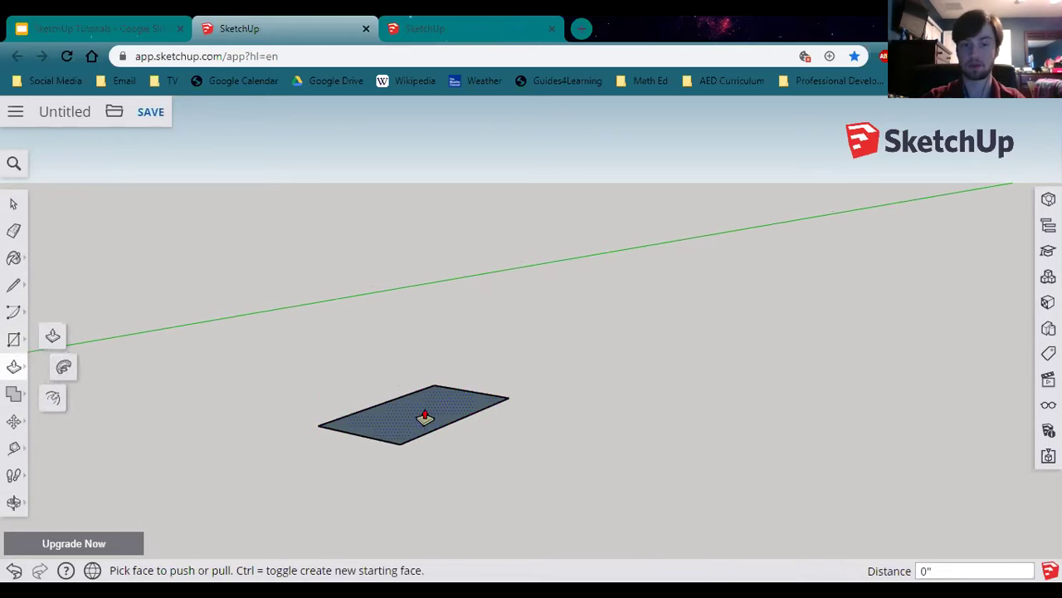
left_click(425, 417)
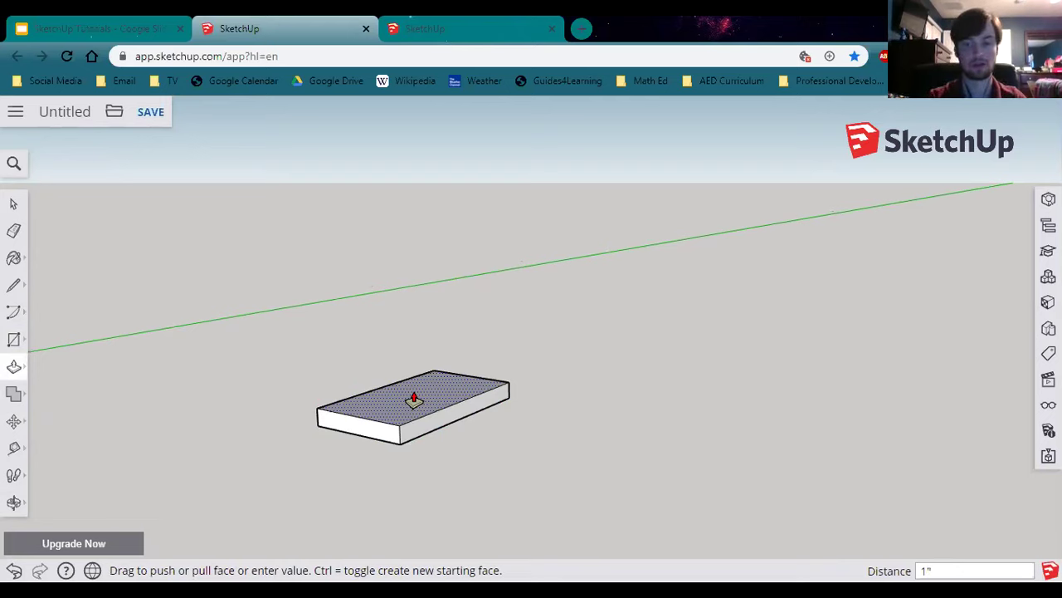
left_click(414, 401)
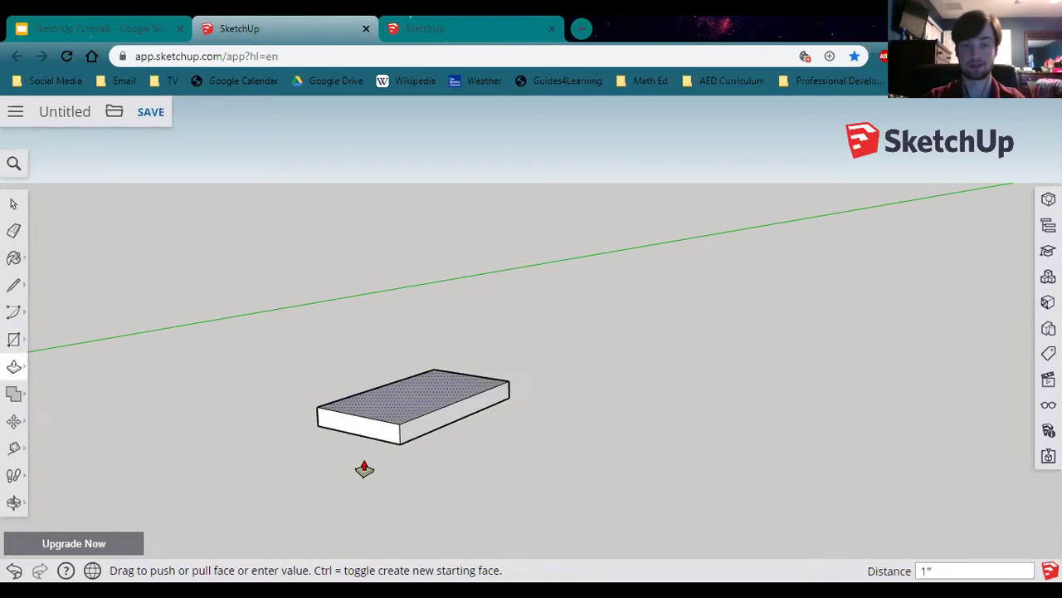
Step: Try selecting the board's faces individually and together, and clear the selection
left_click(10, 204)
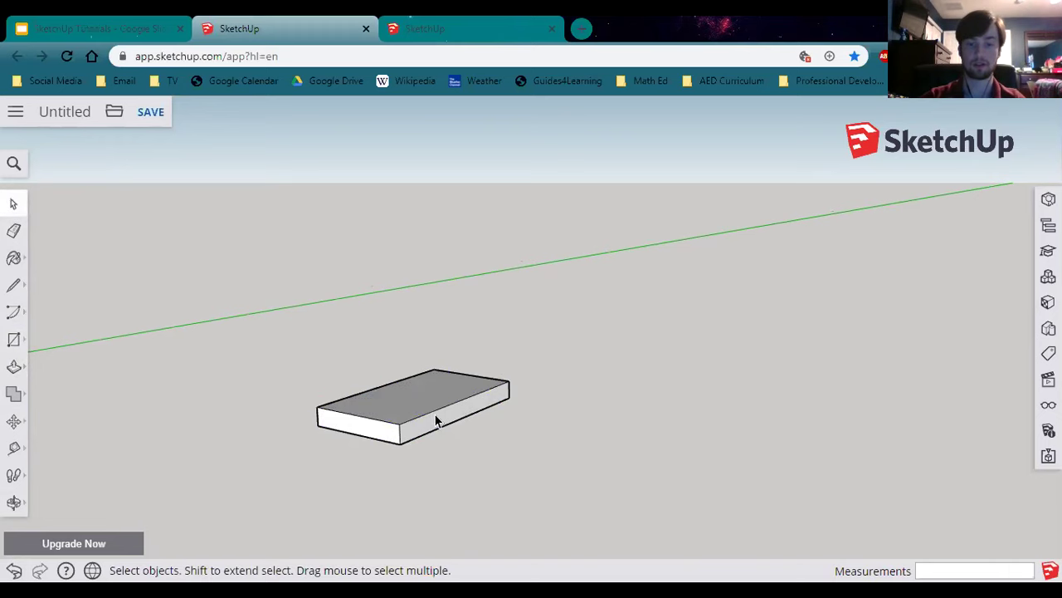
left_click(362, 433)
left_click(427, 427)
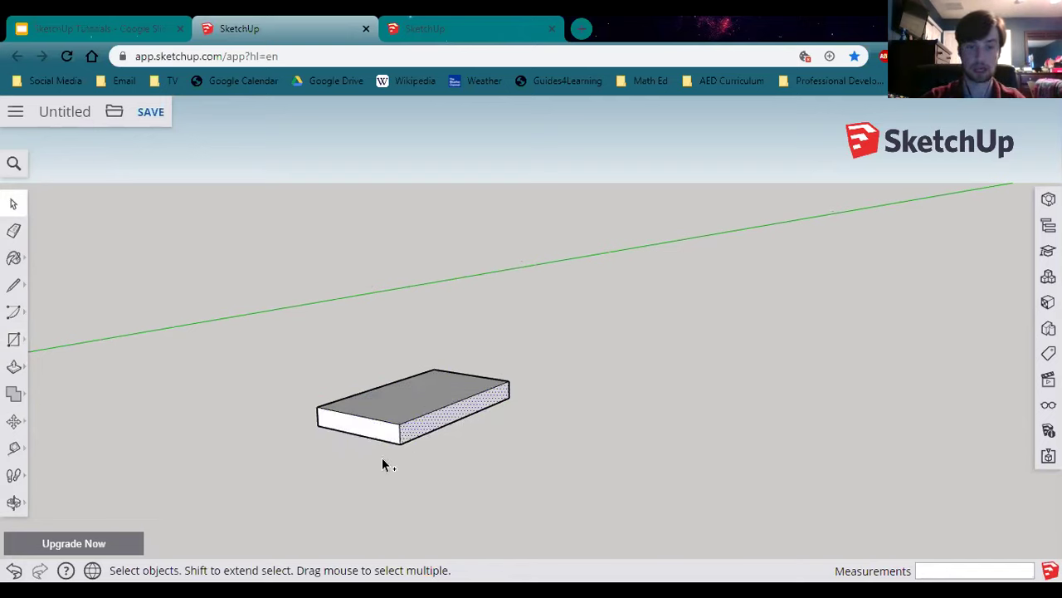
triple_click(405, 393)
middle_click_drag(321, 440, 487, 503)
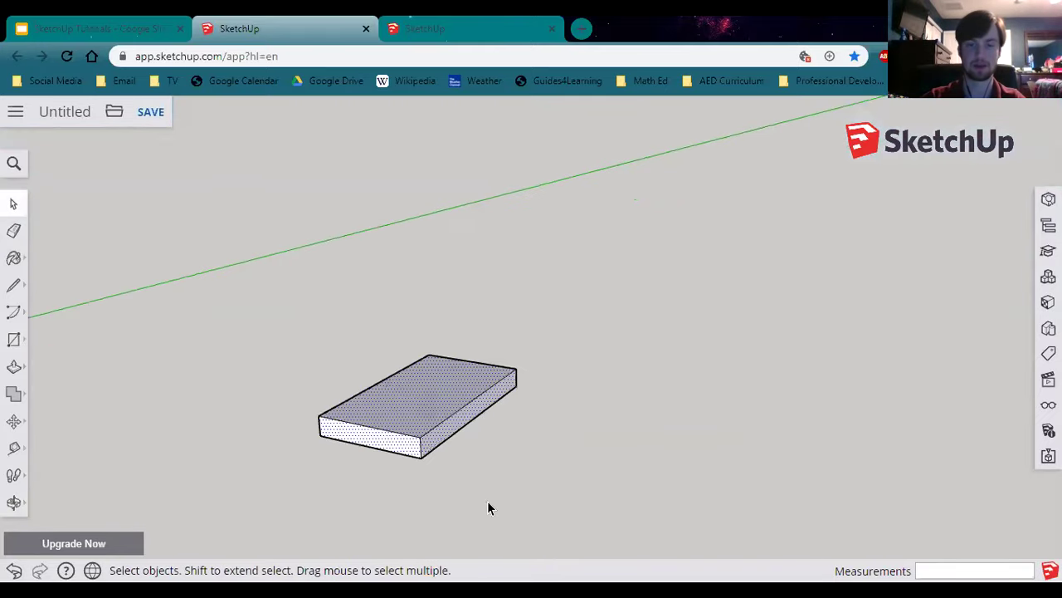
left_click(487, 503)
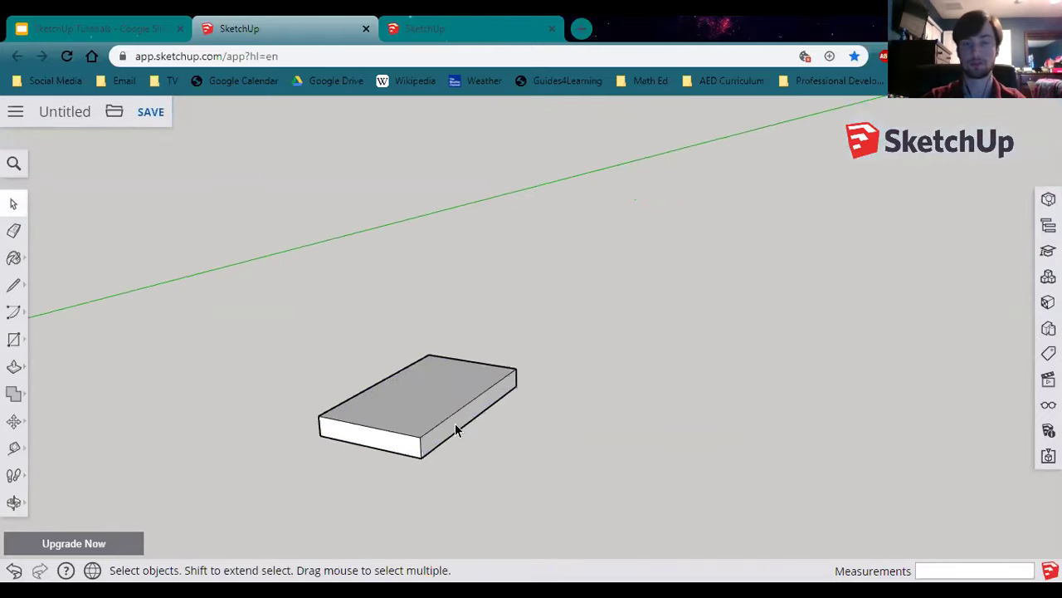
Step: Select the whole board with its edges and paint it with the dark brown material from the Wood collection
triple_click(407, 396)
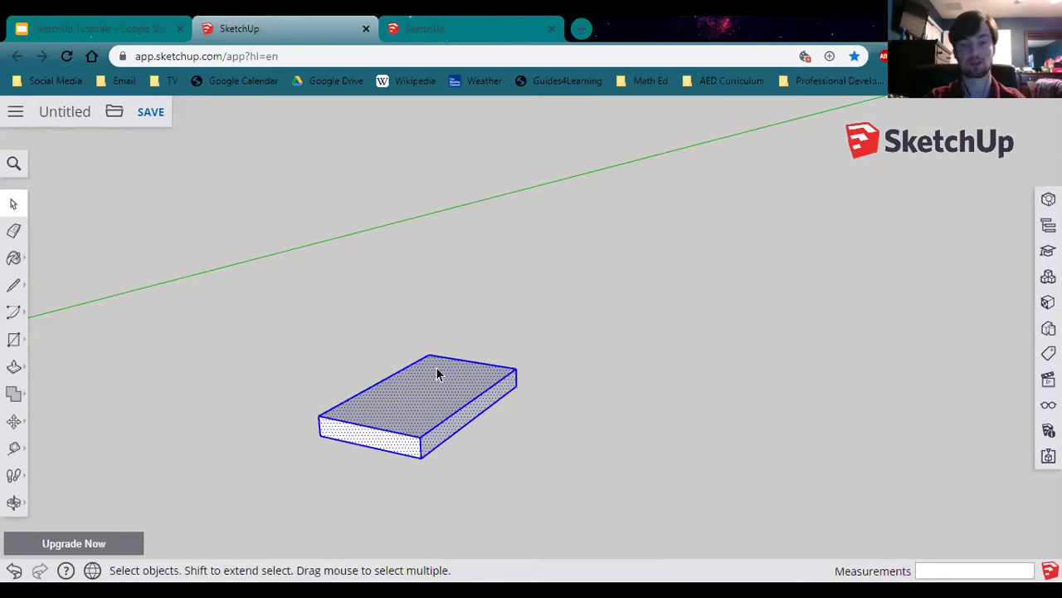
left_click(13, 261)
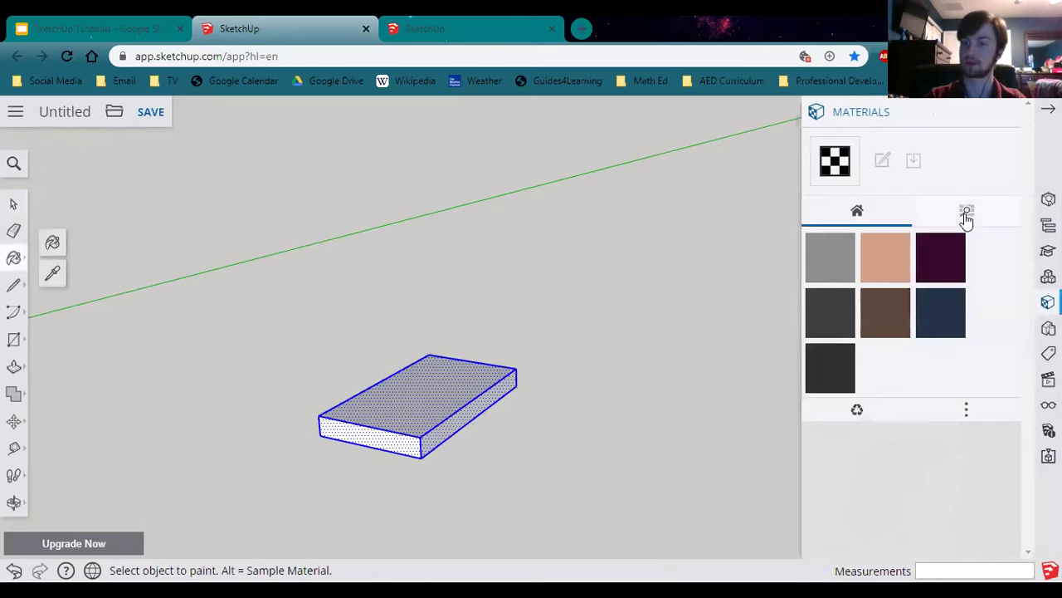
left_click(967, 214)
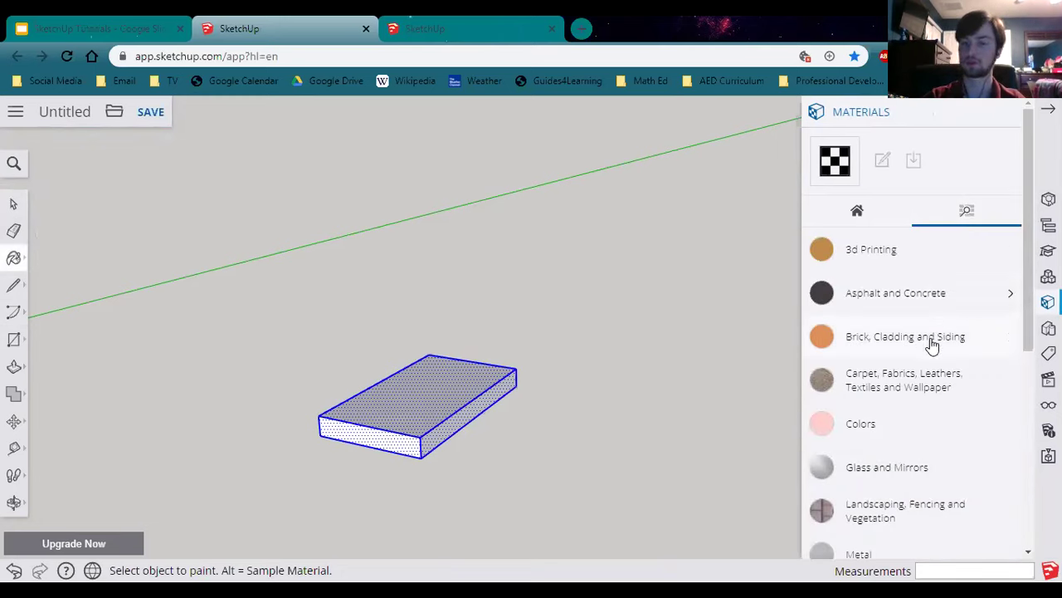
scroll(929, 350, "down", 1)
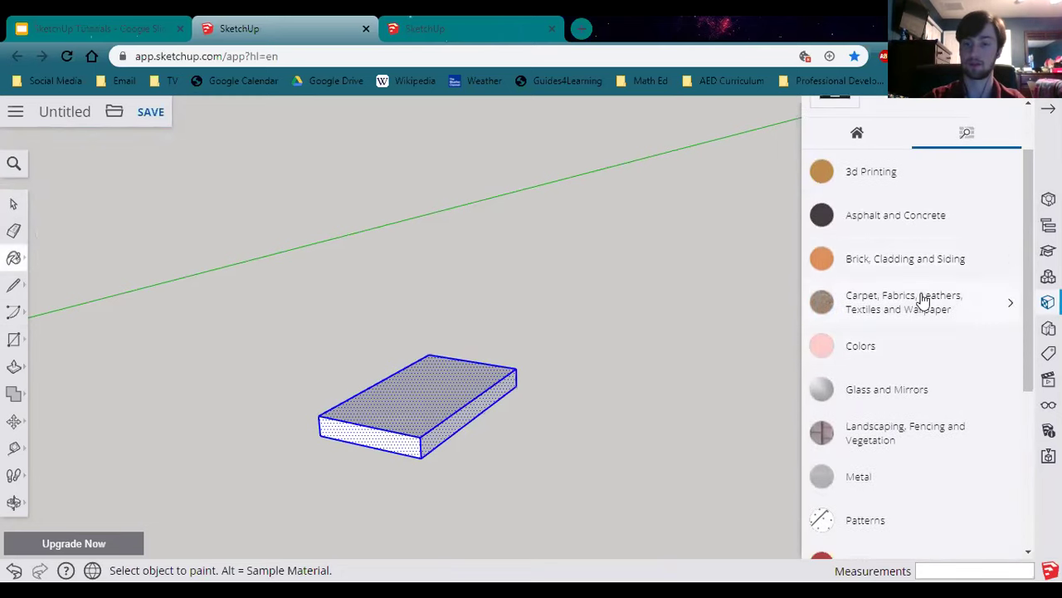
scroll(908, 273, "down", 4)
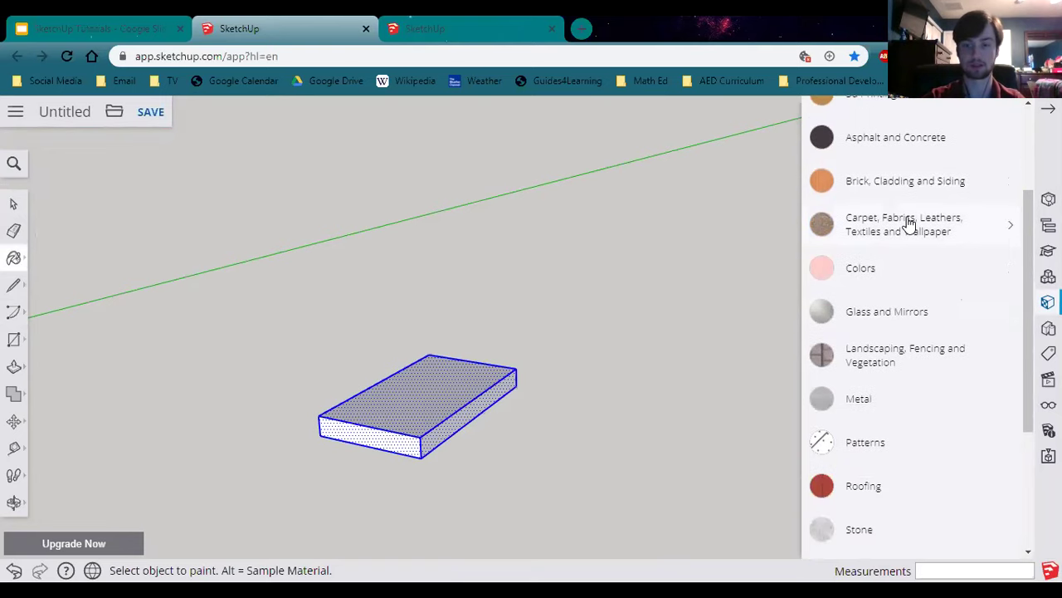
left_click(863, 541)
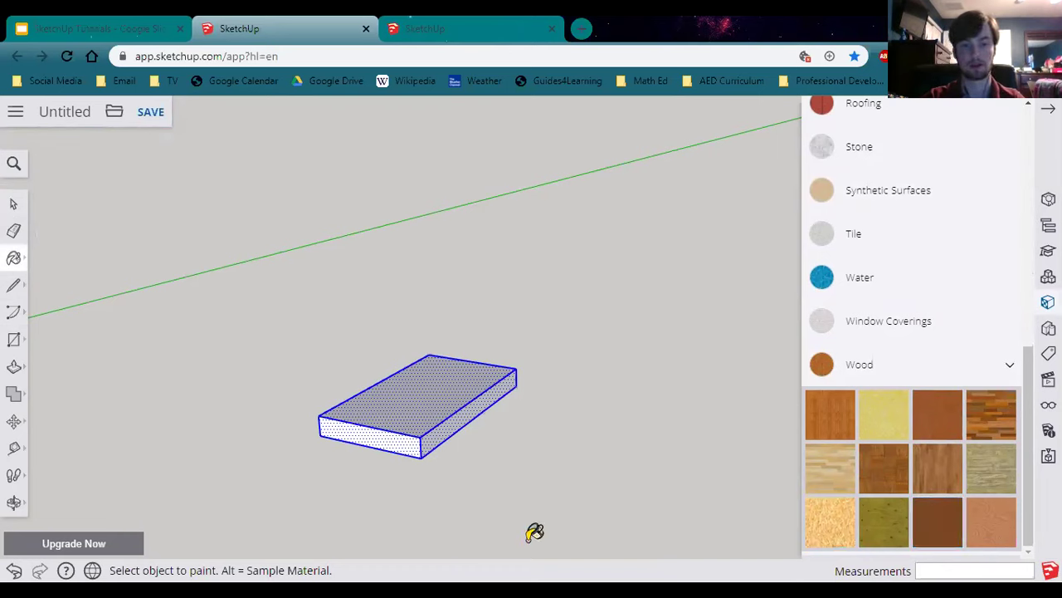
left_click(950, 538)
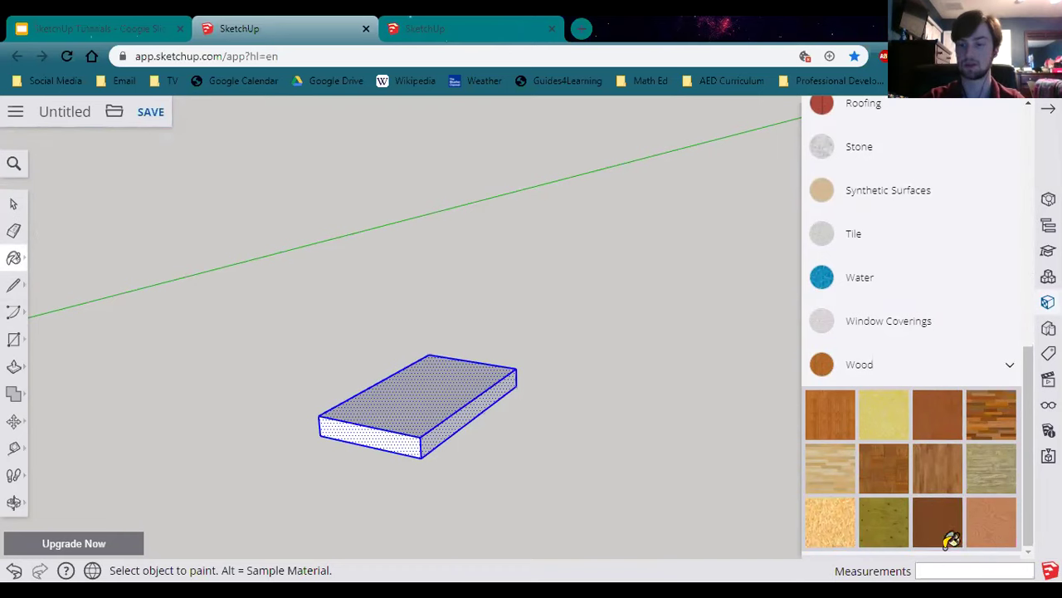
left_click(465, 394)
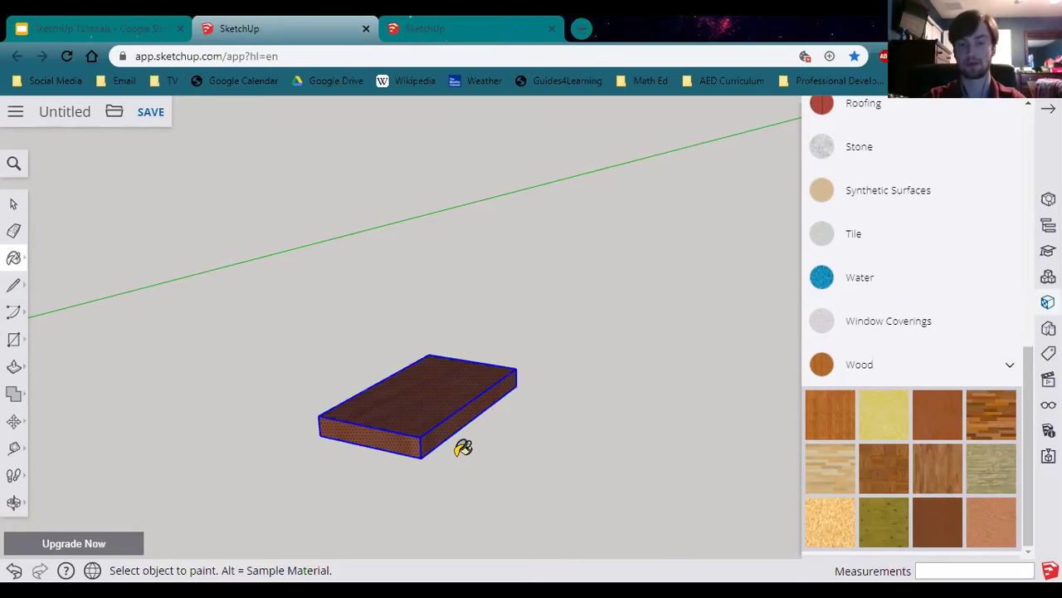
Step: Undo the board's paint and extrusion, and redo the extrusion
key("ctrl+z")
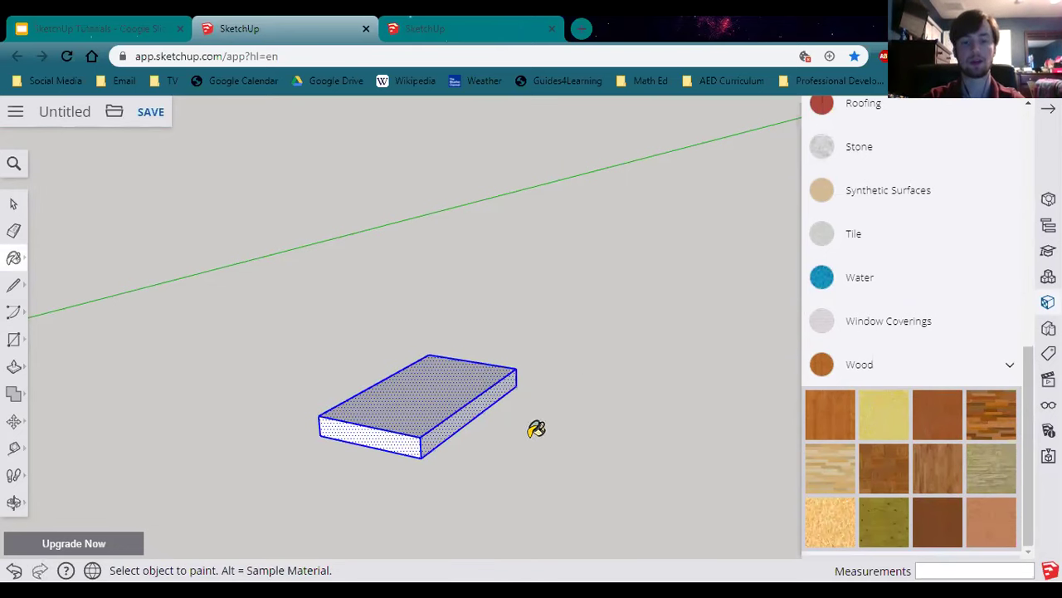
key("ctrl+z")
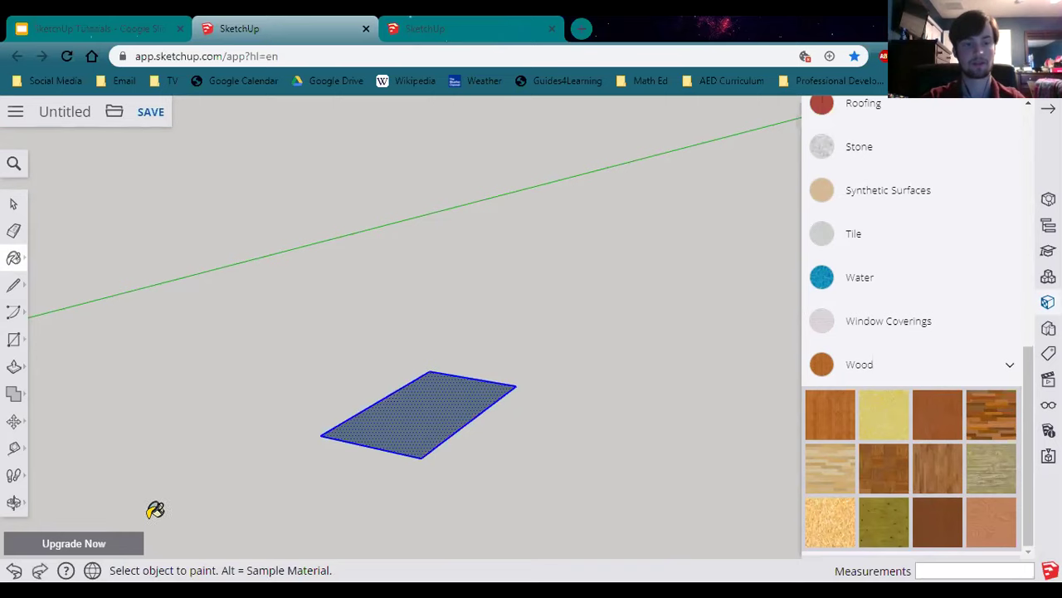
left_click(40, 570)
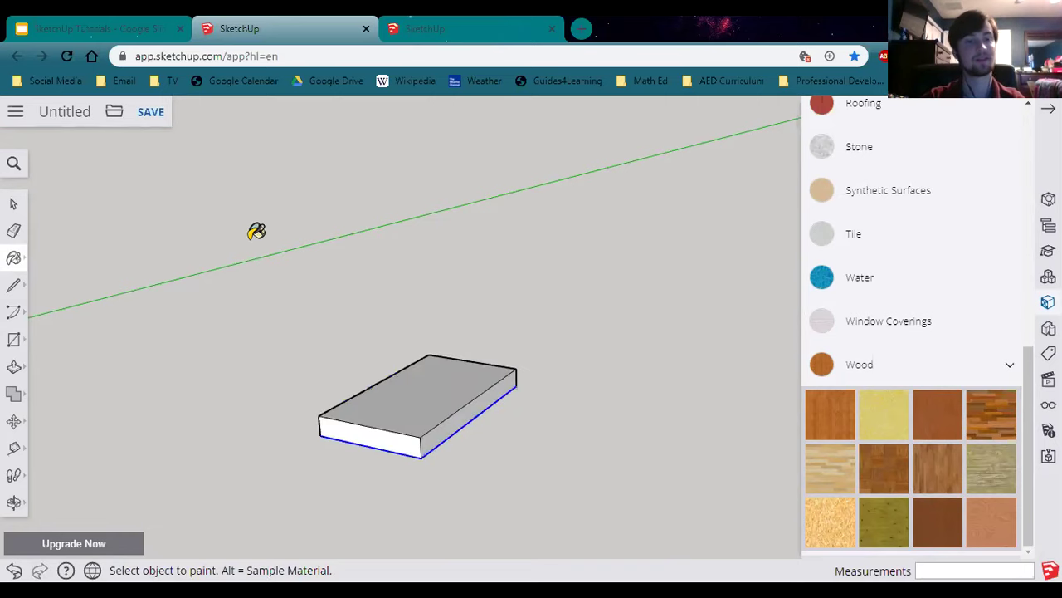
Step: Paint all connected faces of the board at once with the dark brown Wood material and close the materials browser
left_click(940, 540)
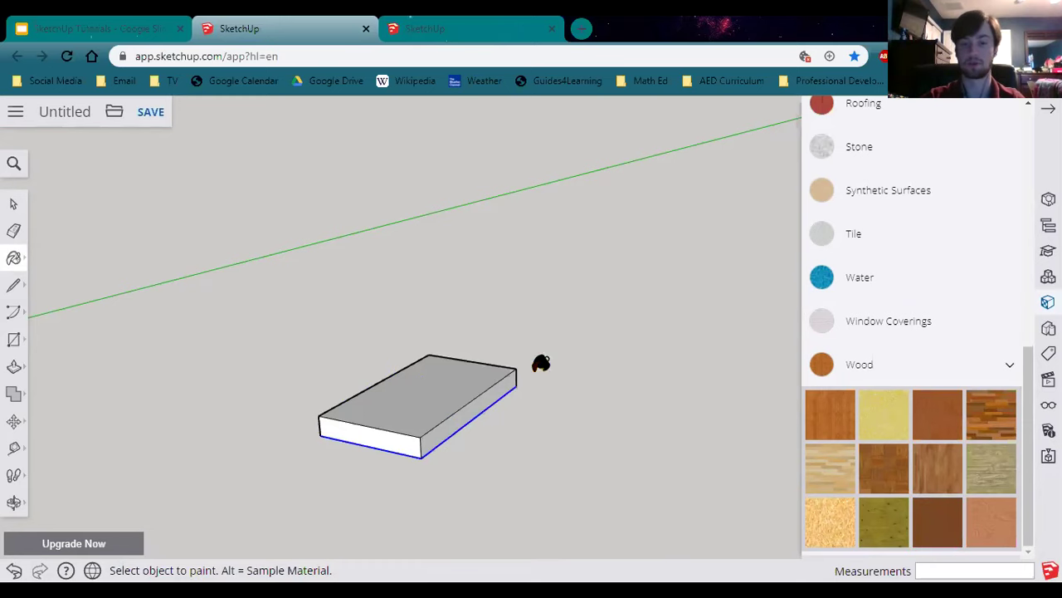
key("ctrl")
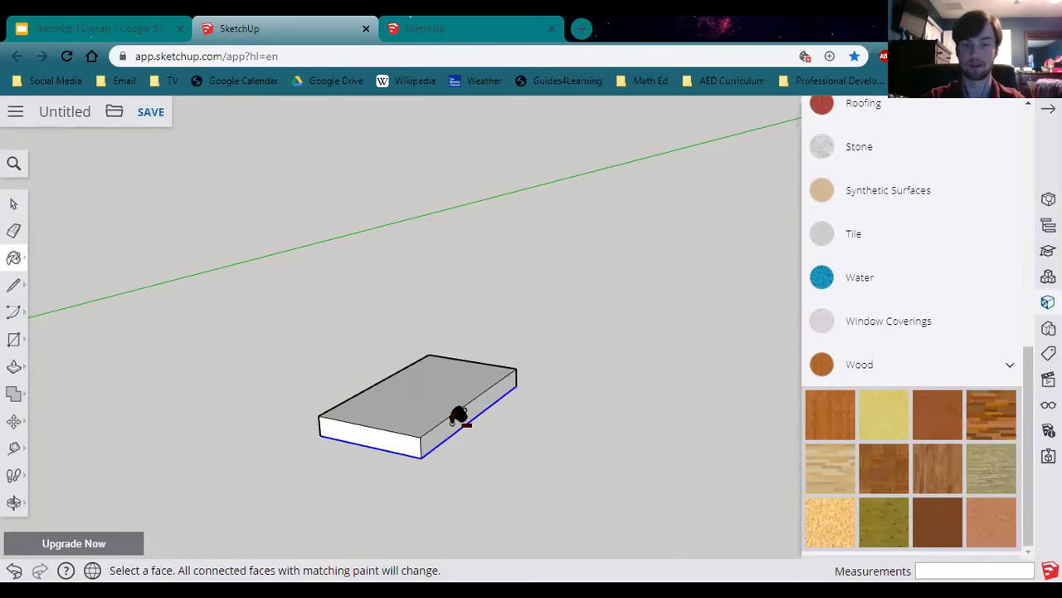
left_click(433, 441, "ctrl")
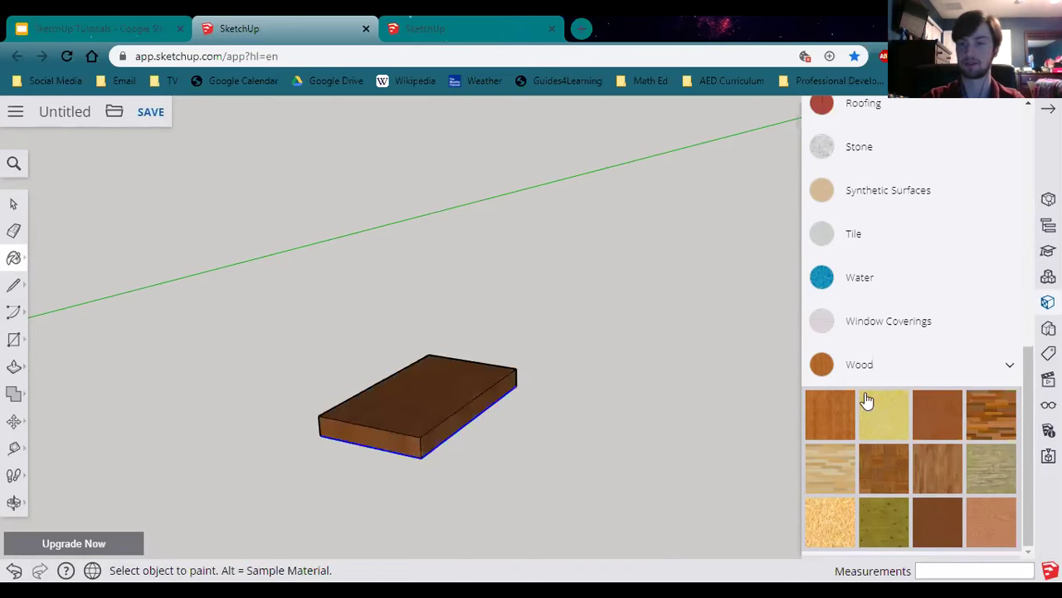
scroll(867, 401, "up", 10)
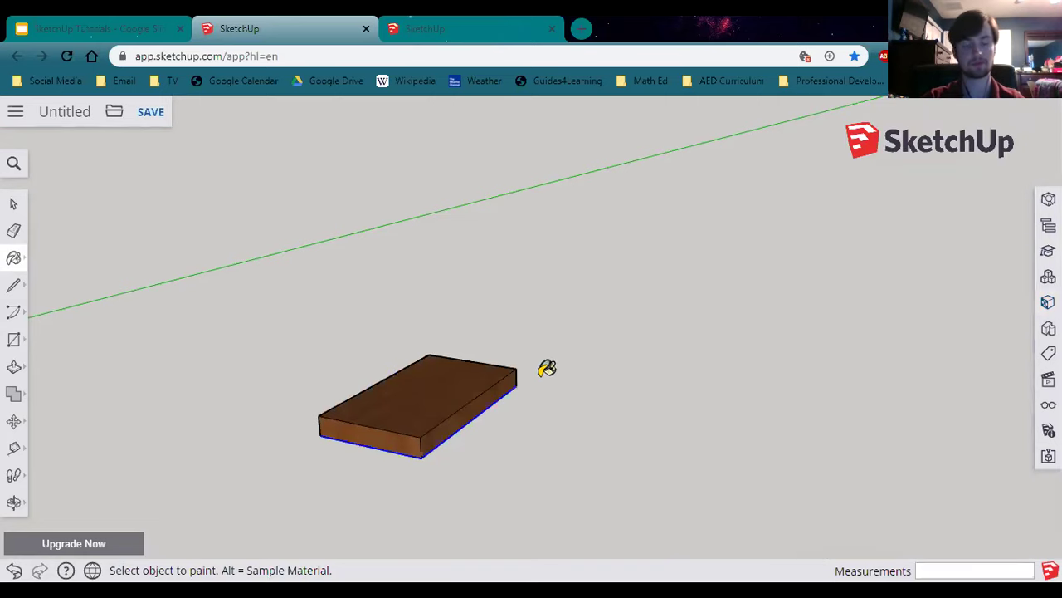
scroll(368, 435, "up", 2)
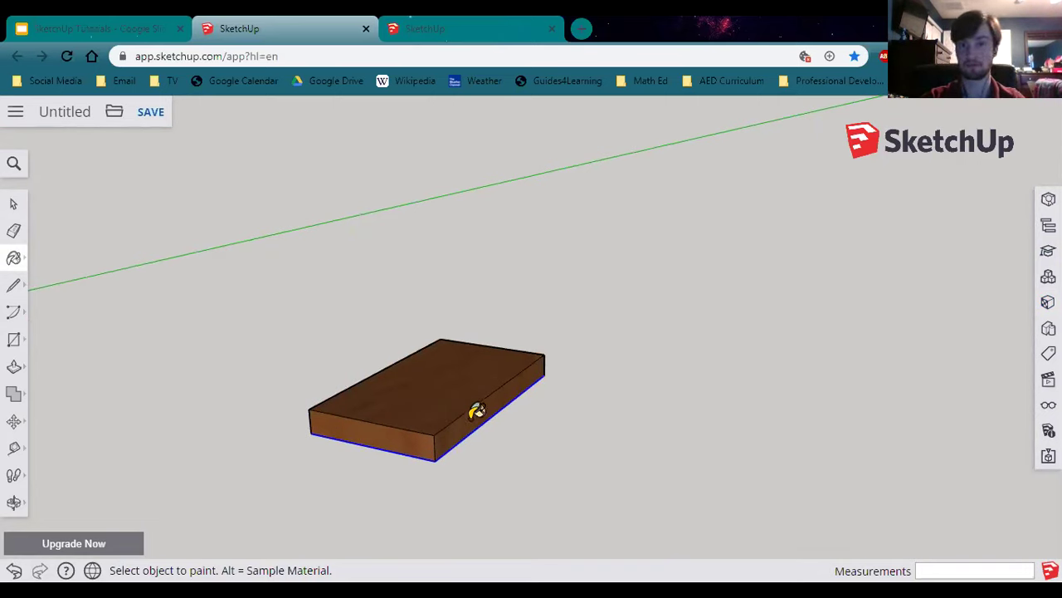
Step: Select the whole painted board, make it a component with the definition name Base, and clear the selection
left_click(15, 203)
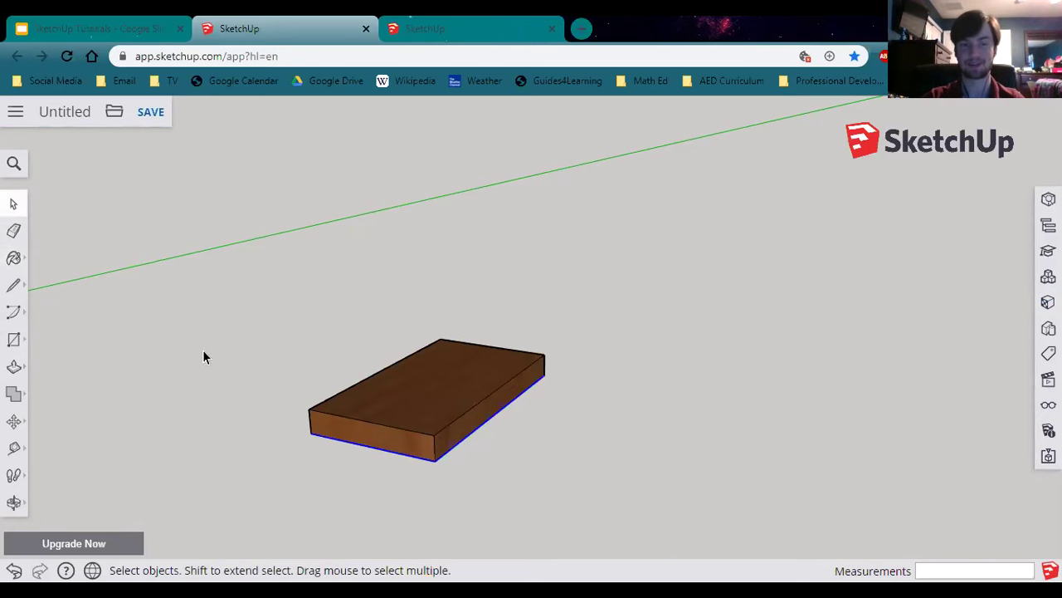
triple_click(458, 396)
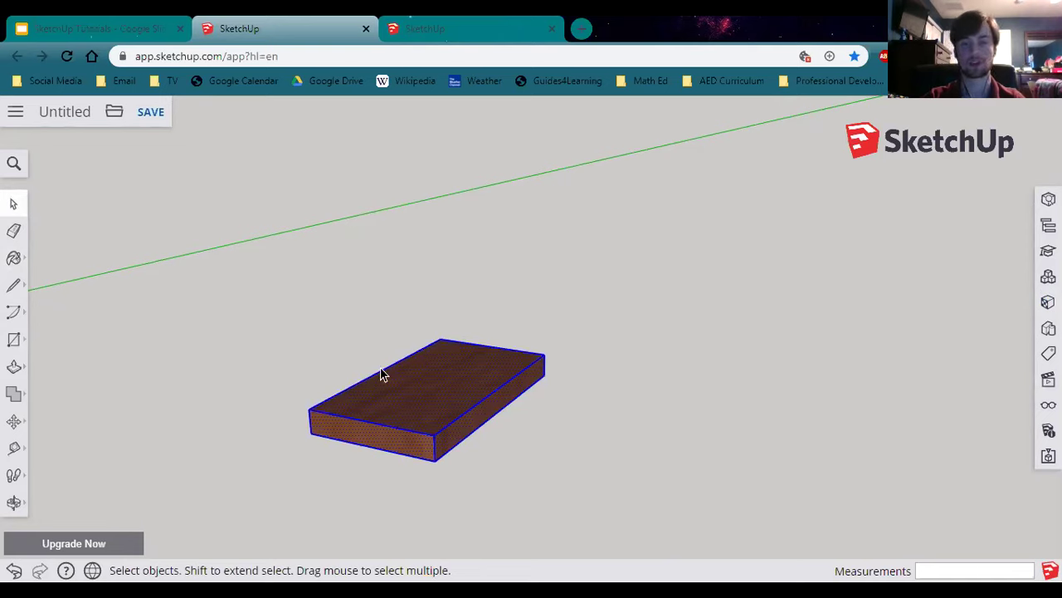
right_click(429, 399)
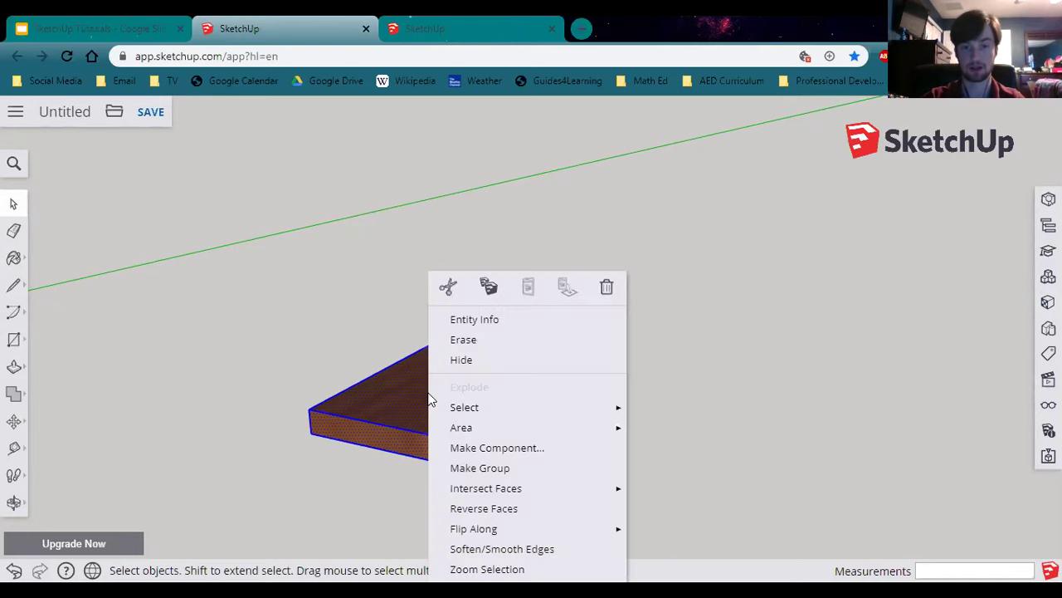
left_click(488, 448)
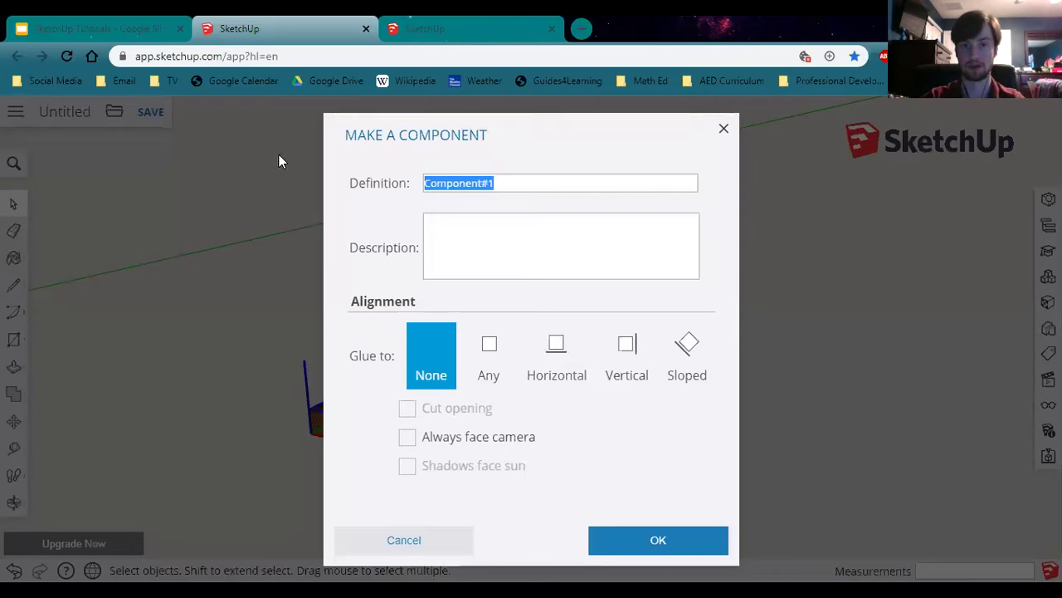
type("Base")
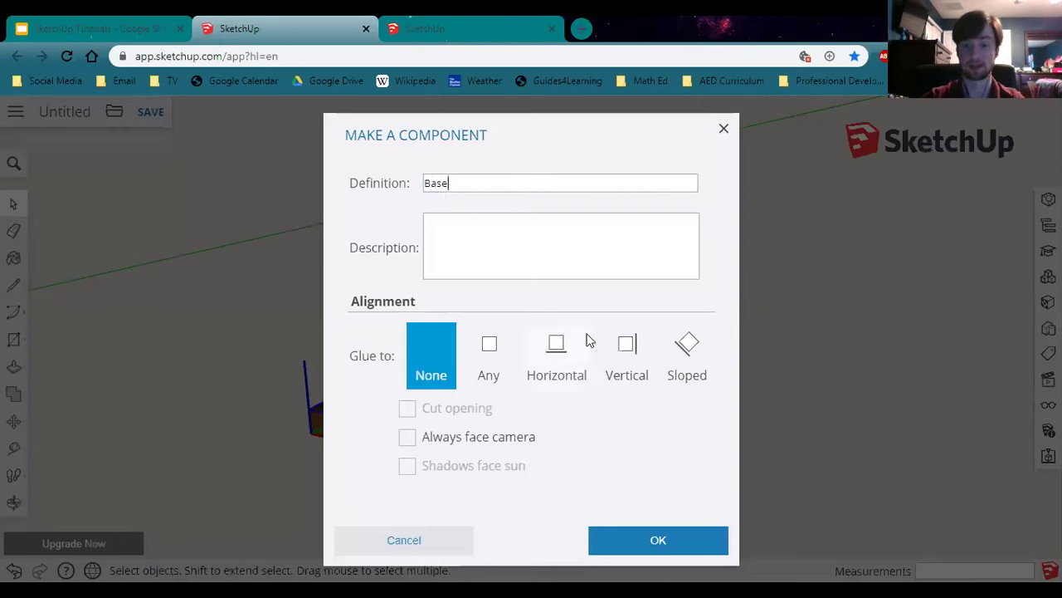
left_click(637, 541)
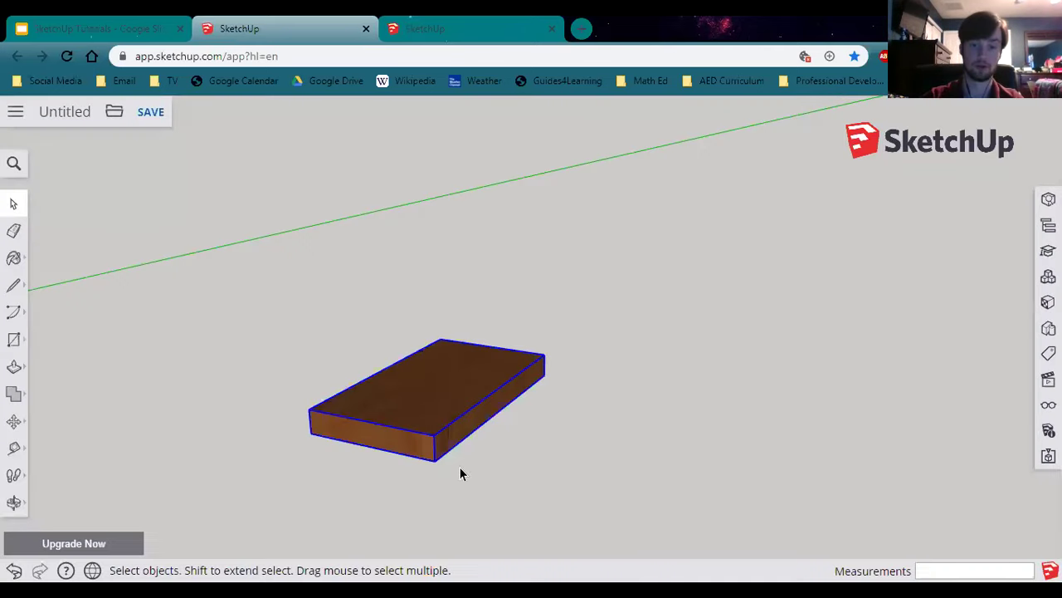
left_click(461, 387)
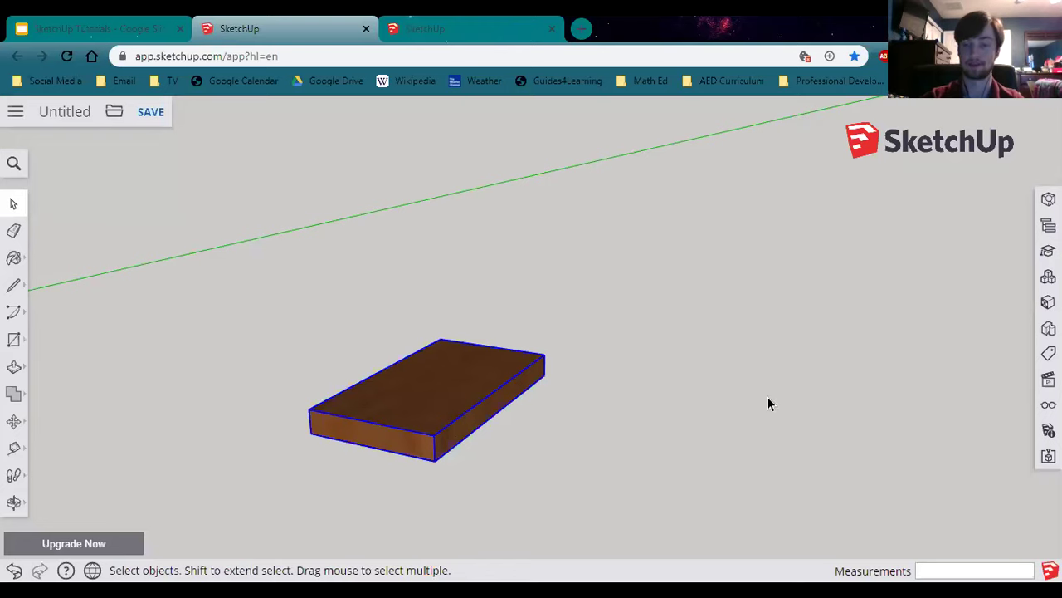
left_click(374, 513)
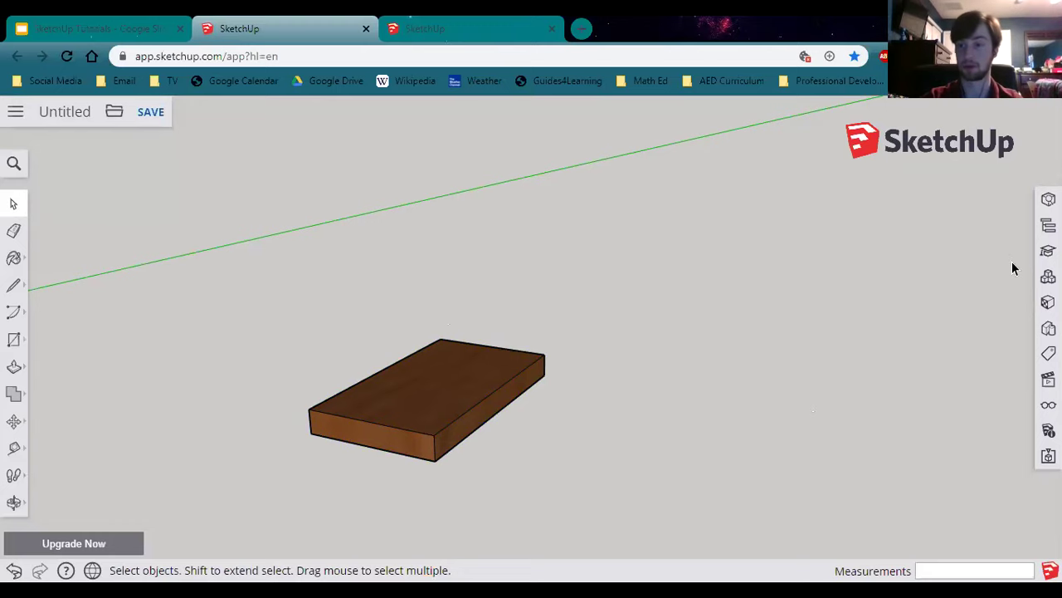
Step: Insert two extra copies of the Base component from the model's component collection, one beside and one behind the original board
left_click(1048, 276)
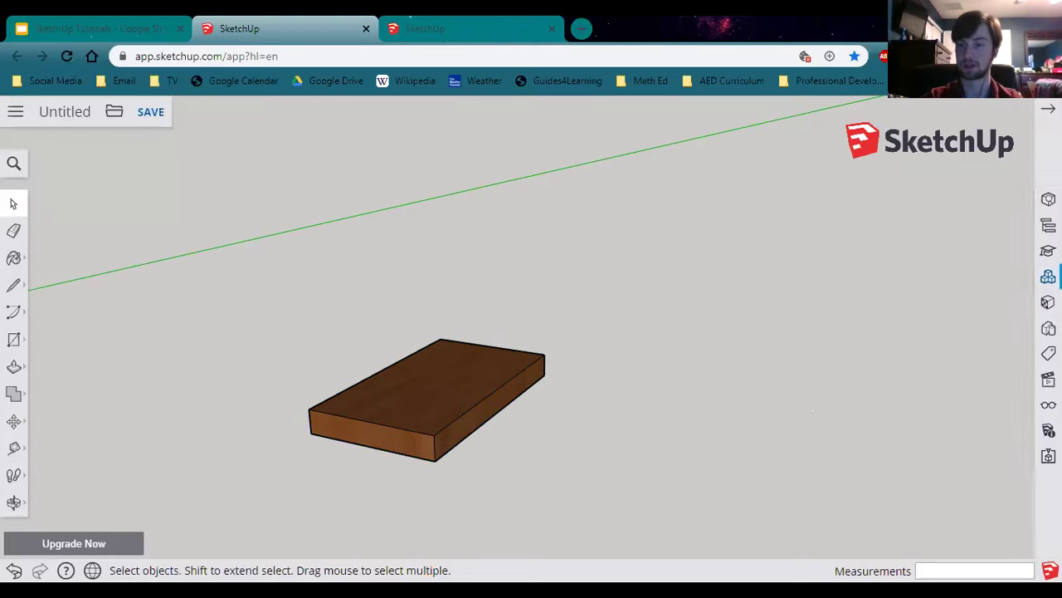
left_click(846, 150)
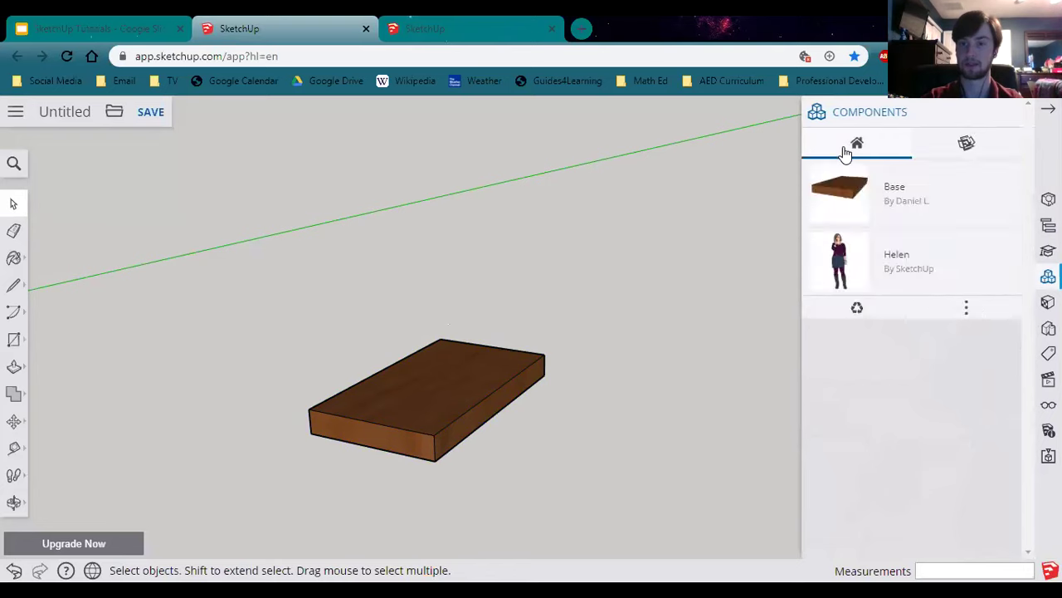
left_click(882, 199)
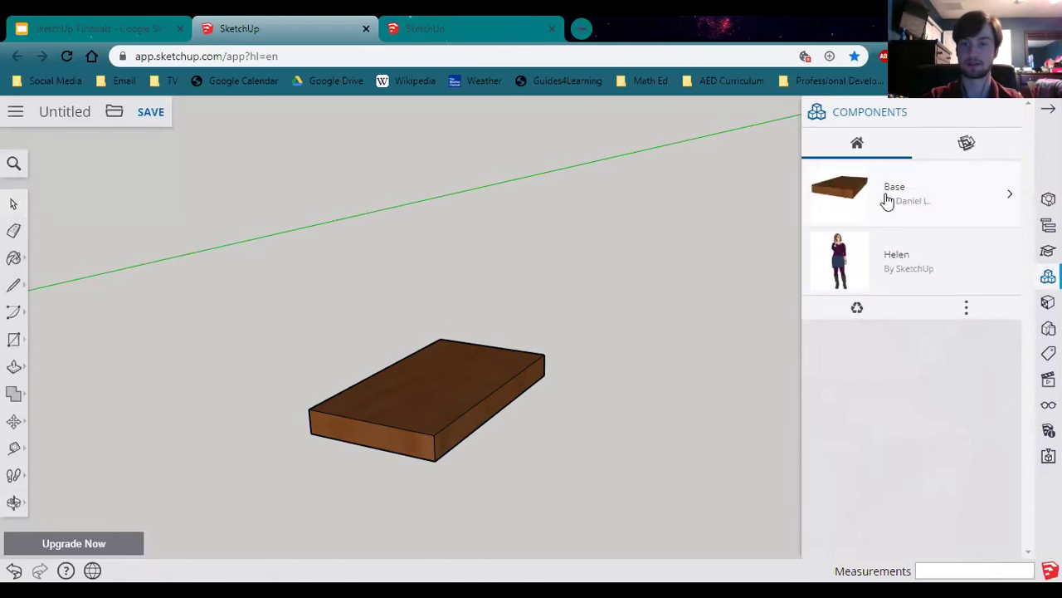
left_click(603, 470)
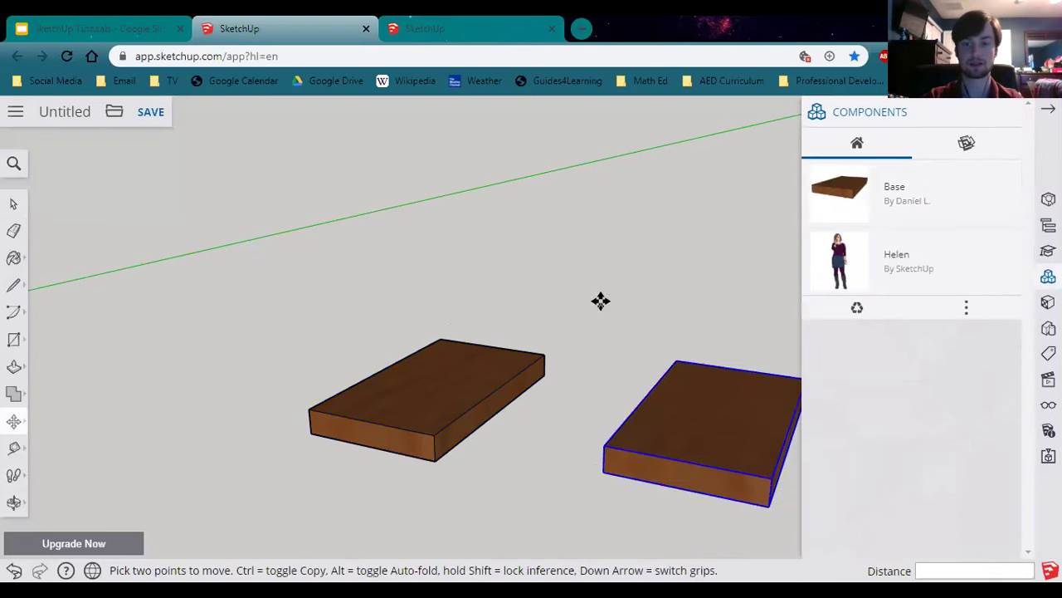
left_click(824, 190)
left_click(644, 234)
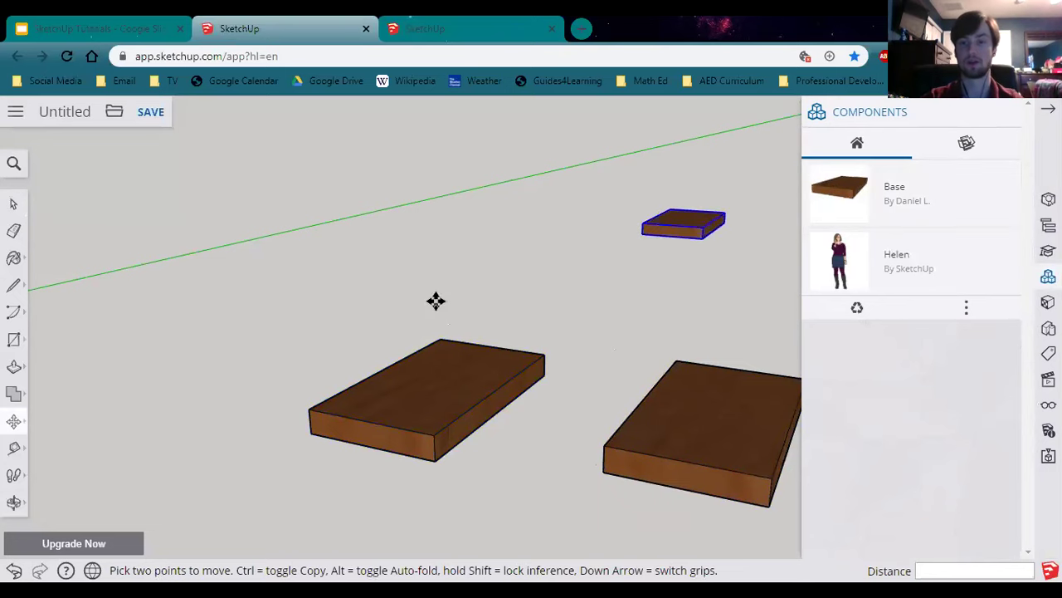
key("Escape")
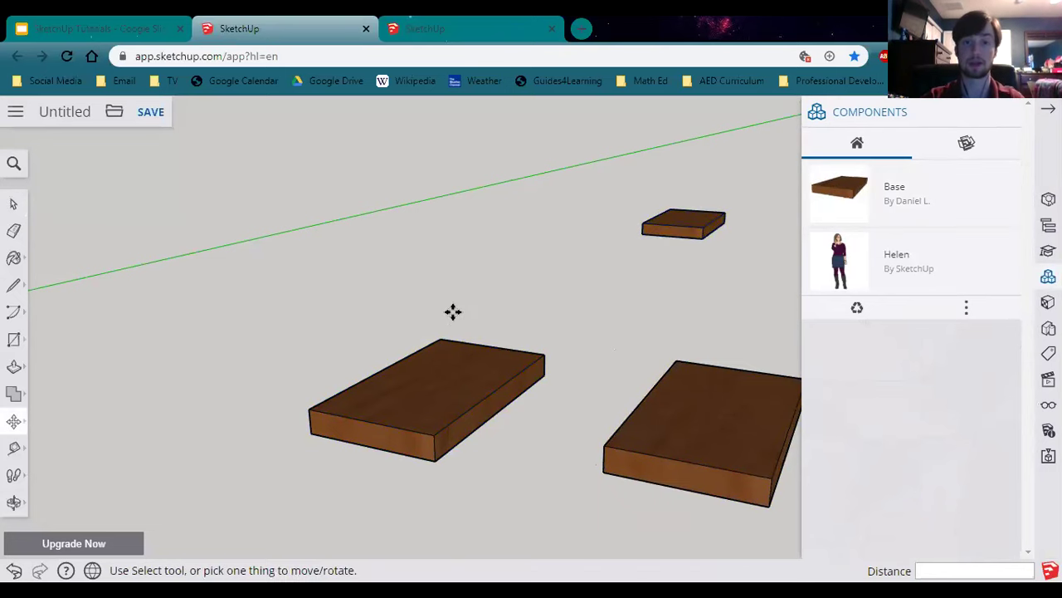
Step: Delete both extra Base copies and close the components browser
left_click(14, 204)
left_click(687, 370)
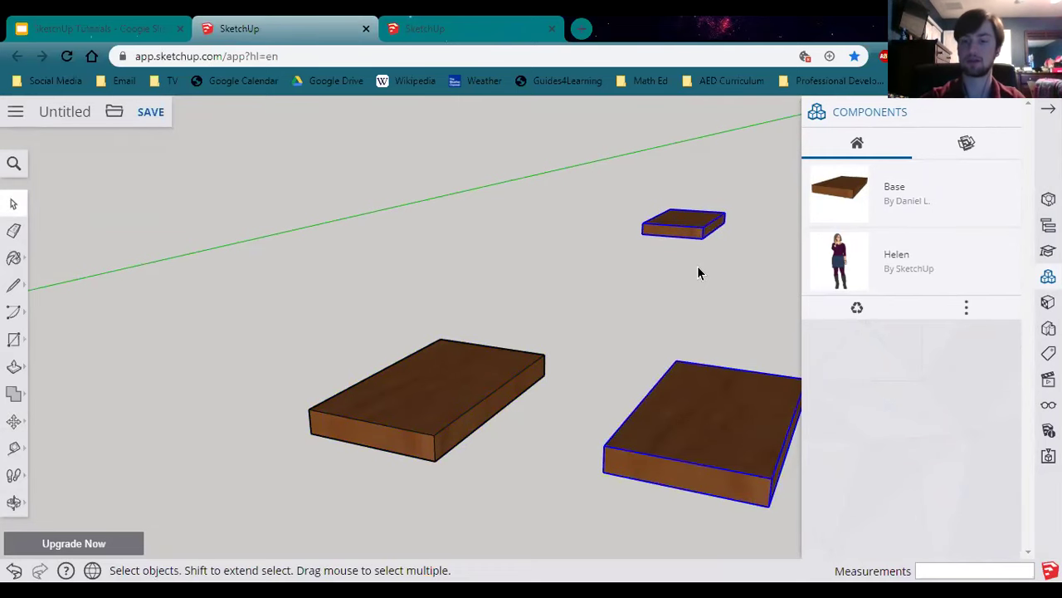
key("Delete")
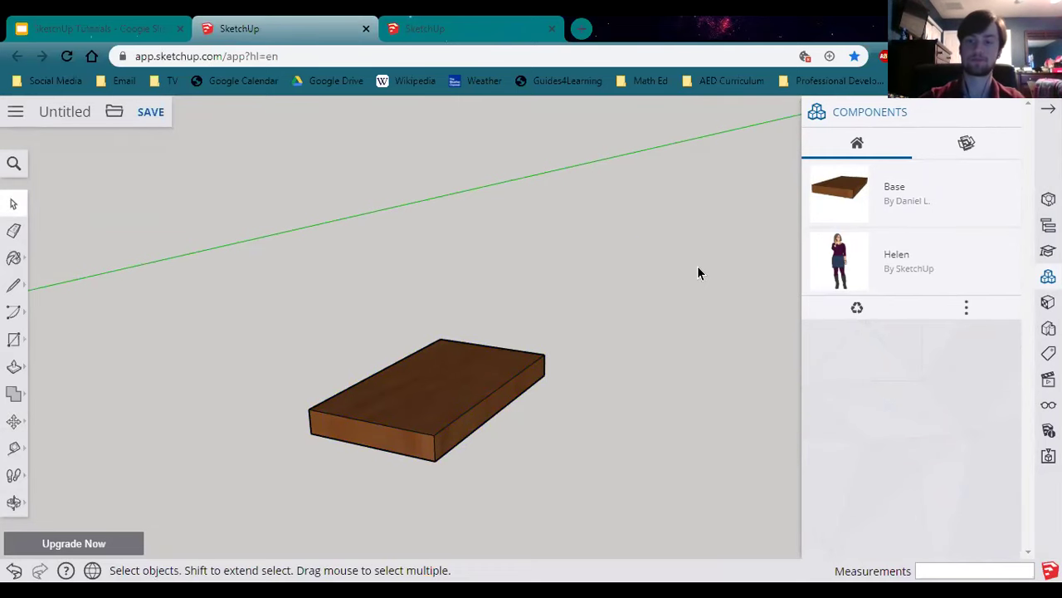
left_click(818, 195)
Step: Draw a rectangle about 5 1/2 by 1 inches across the far end of the Base board's top face
middle_click_drag(385, 453, 503, 429)
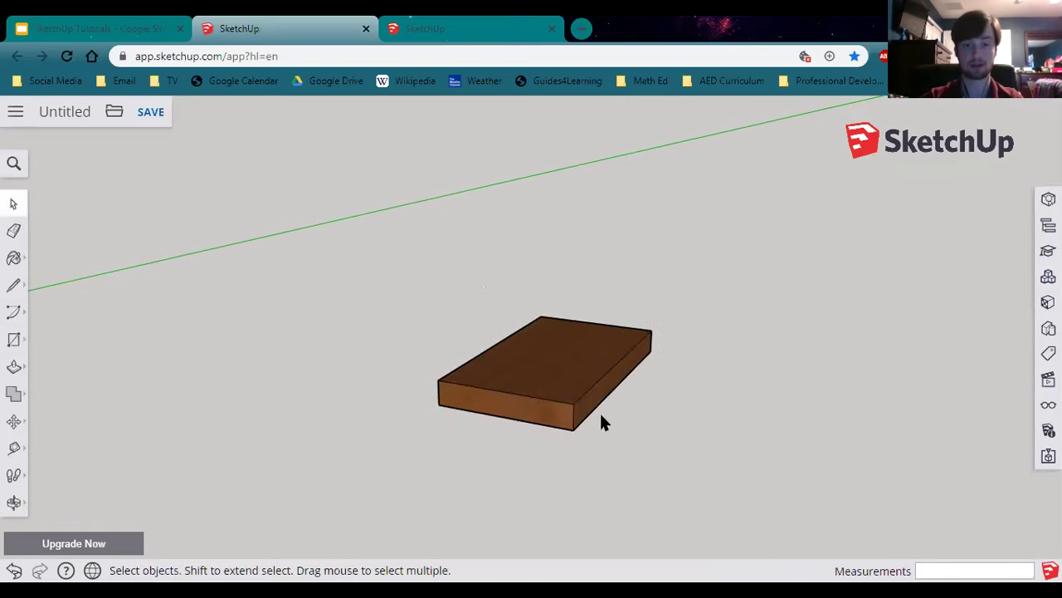
left_click(17, 340)
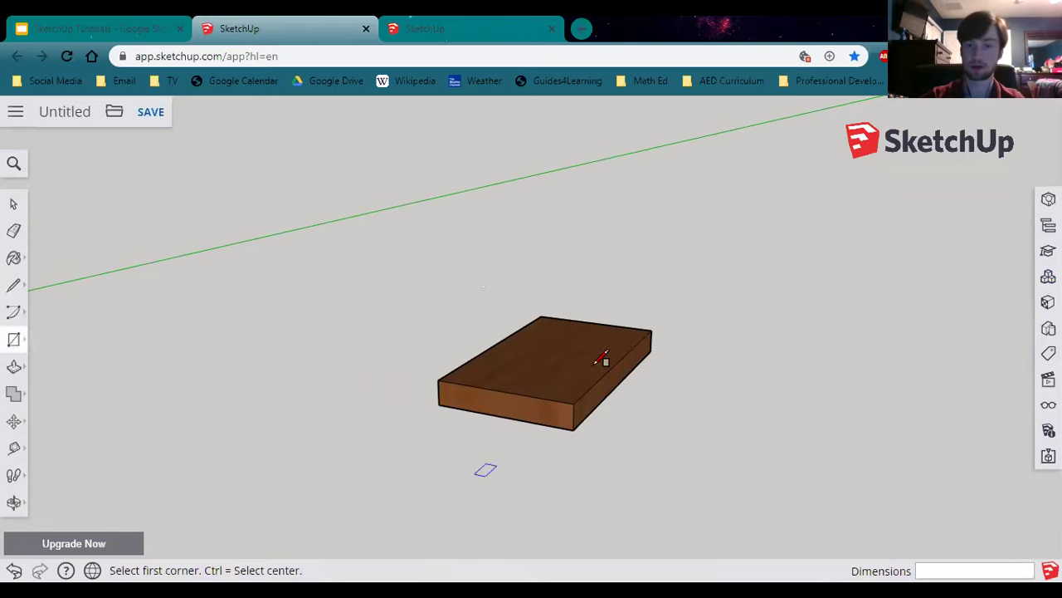
key("o")
left_click_drag(576, 391, 560, 434)
key("r")
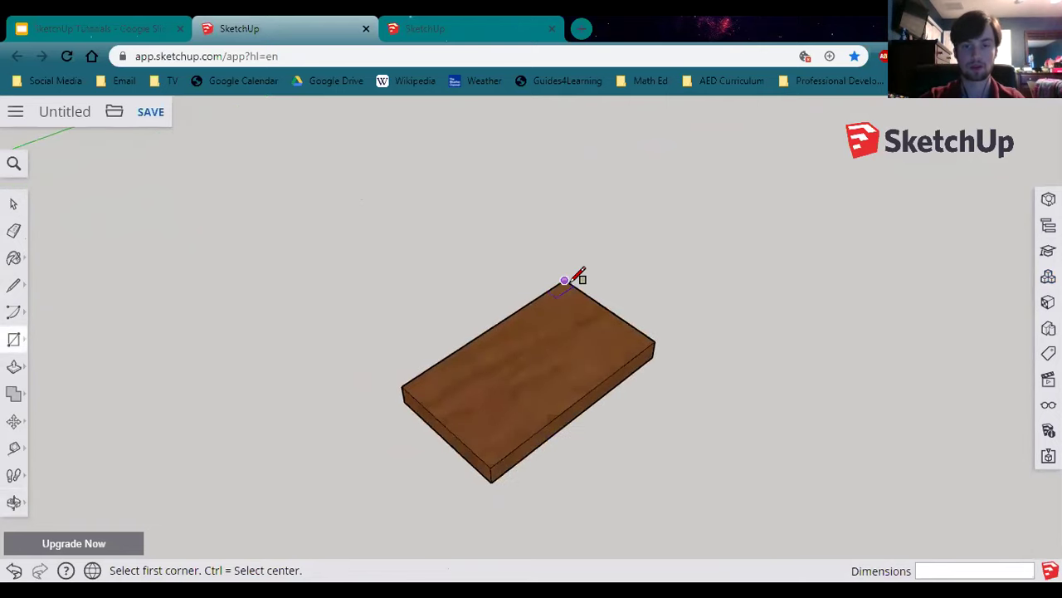
left_click(565, 280)
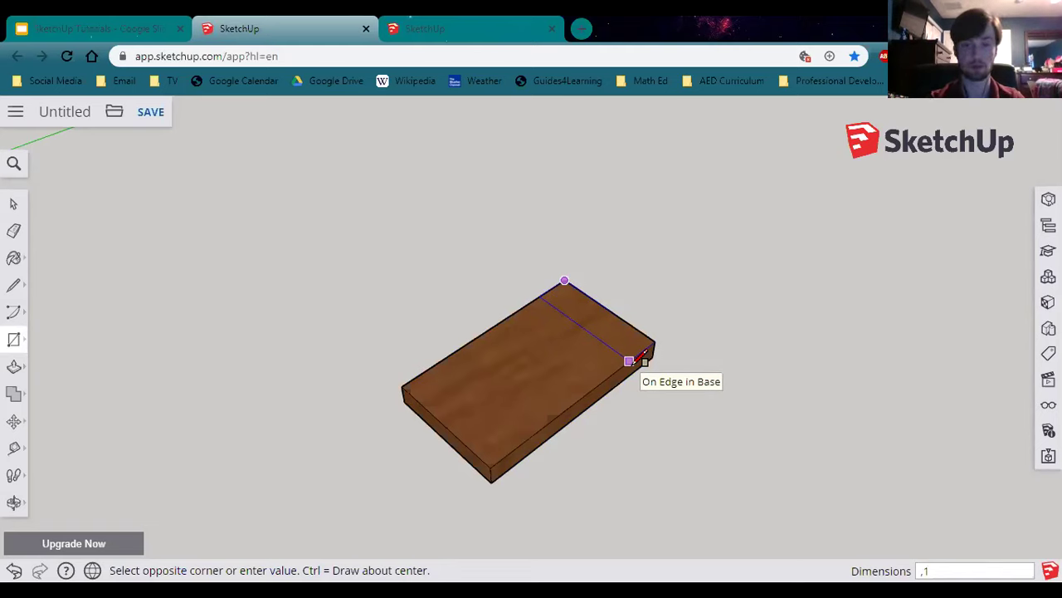
left_click(639, 359)
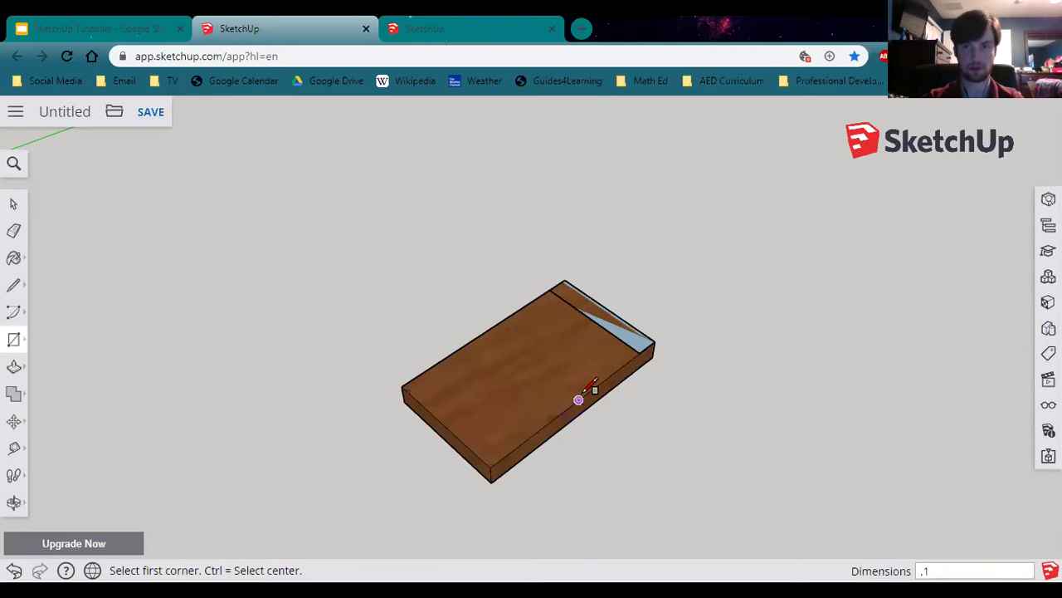
Step: Measure the width and length of the rectangle at the far end of the board with the Tape Measure
left_click(14, 449)
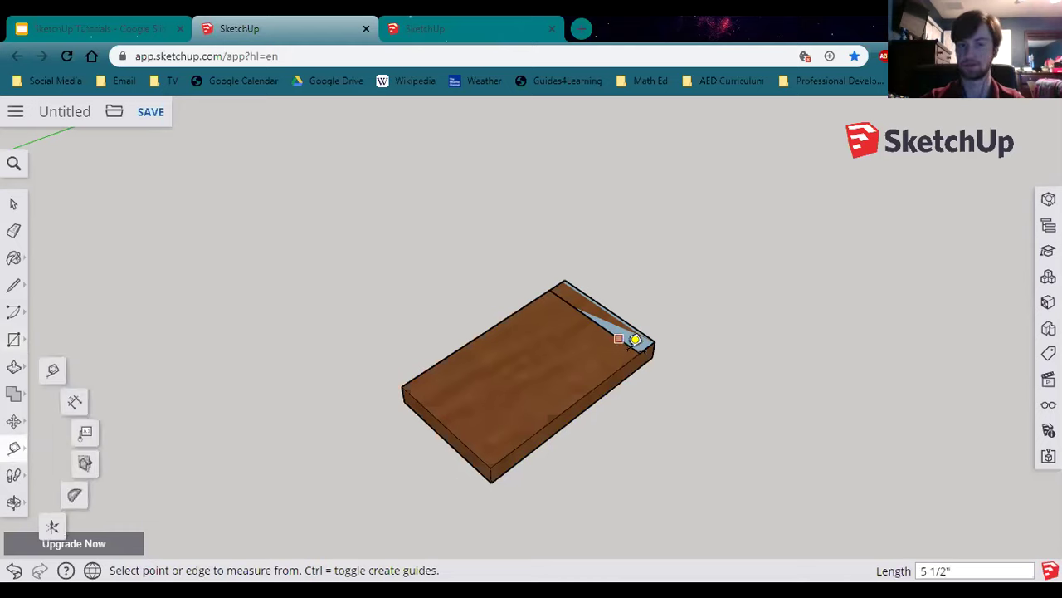
scroll(623, 413, "up", 3)
left_click(647, 326)
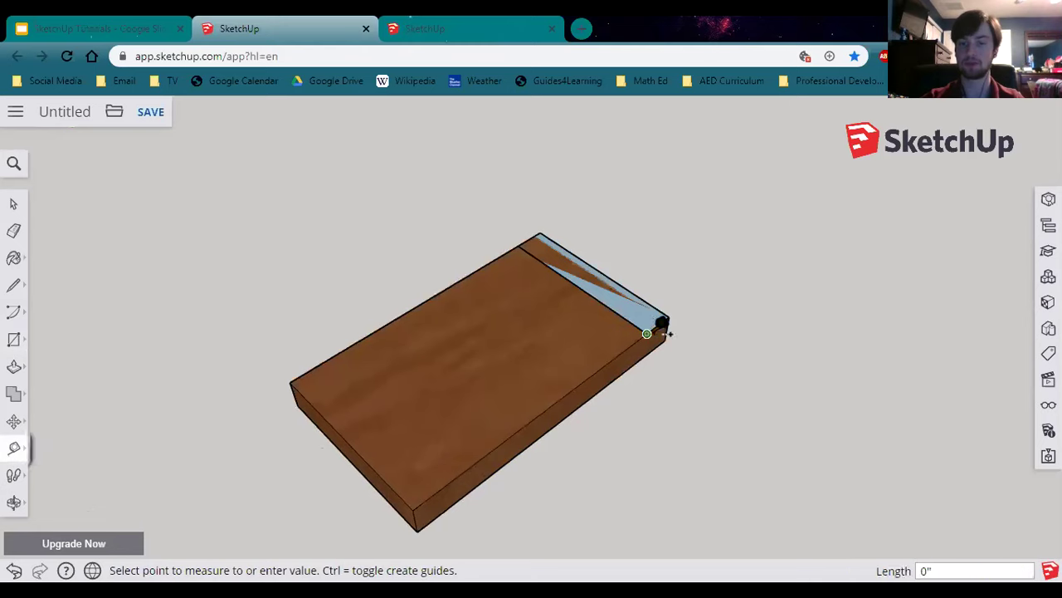
left_click(676, 311)
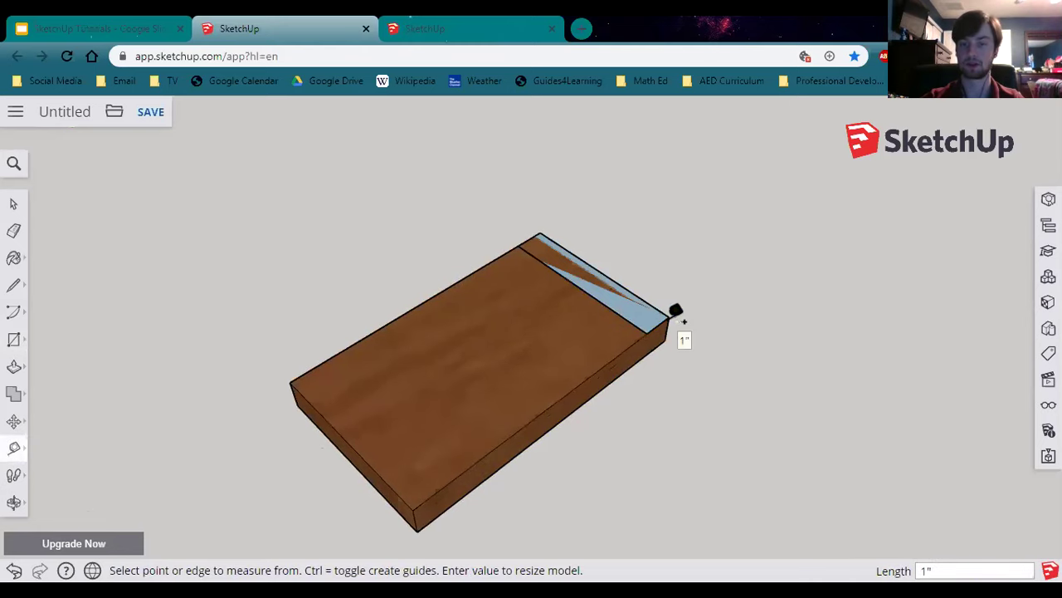
left_click(540, 234)
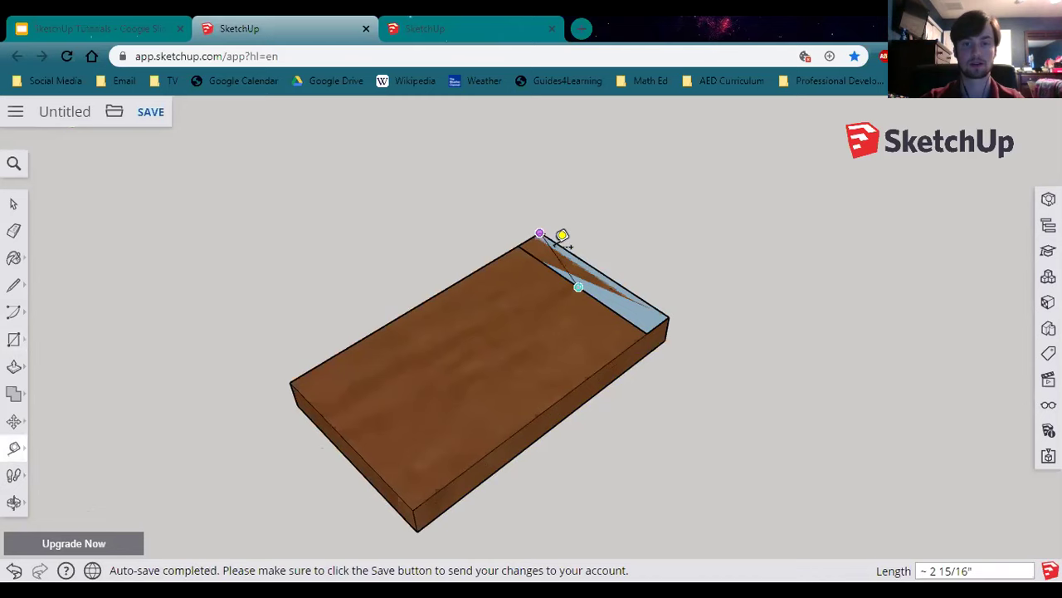
left_click(672, 304)
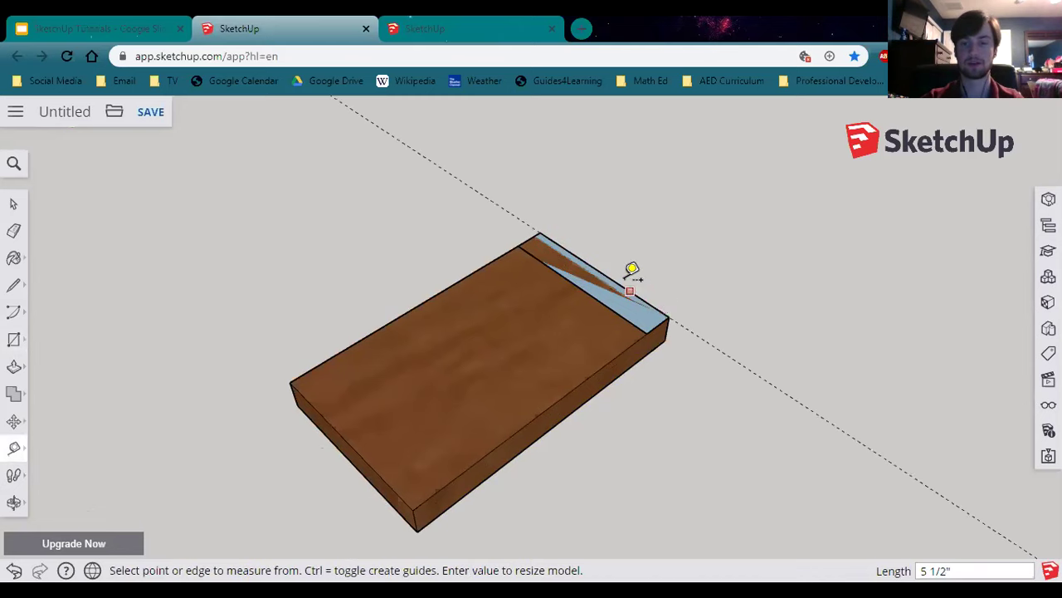
left_click(541, 233)
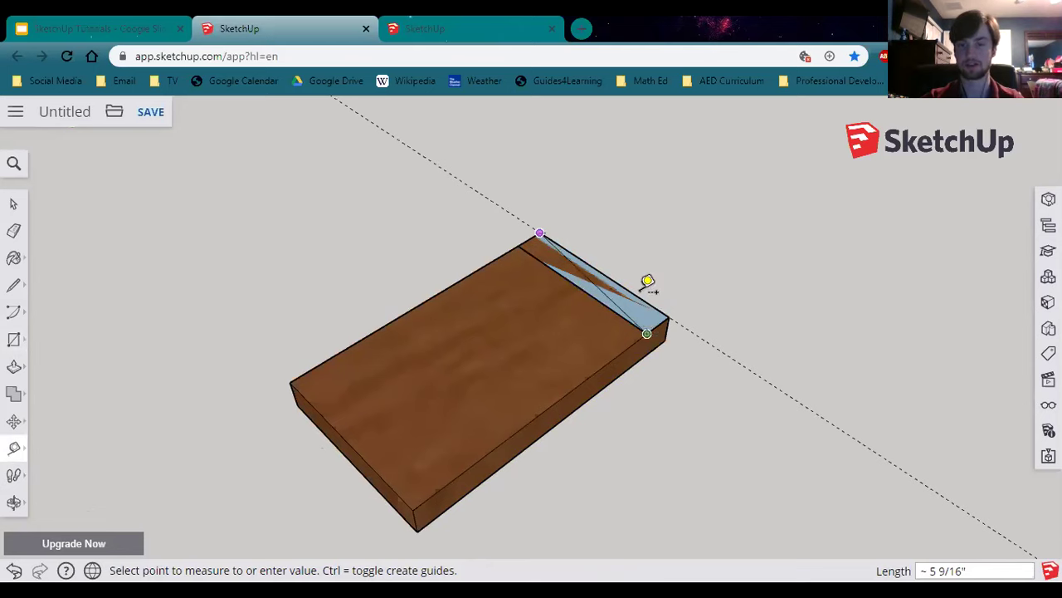
key("Escape")
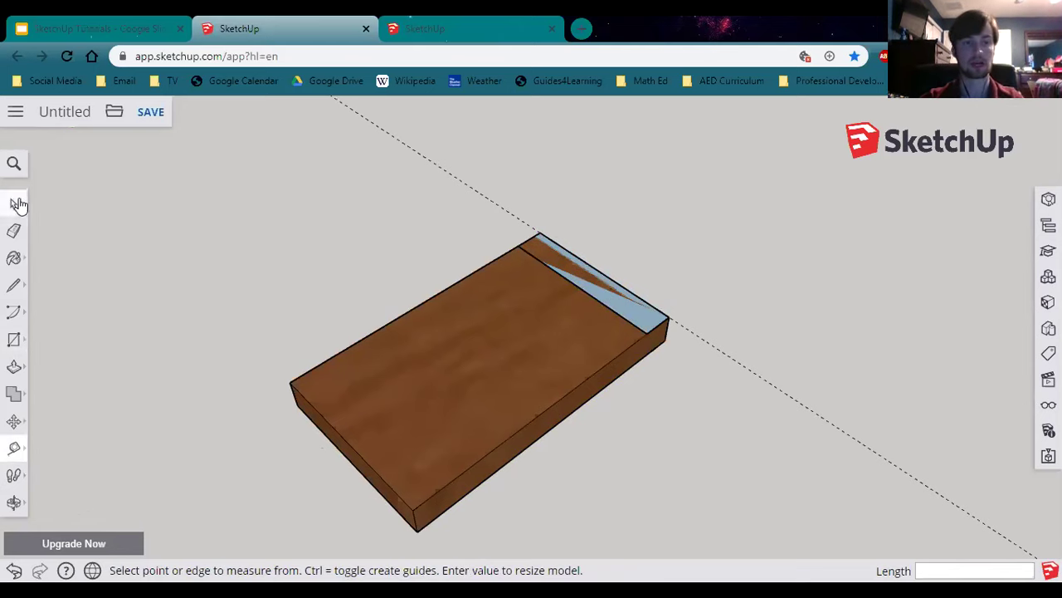
Step: Erase the dashed guide line running along the board's far end edge
left_click(14, 231)
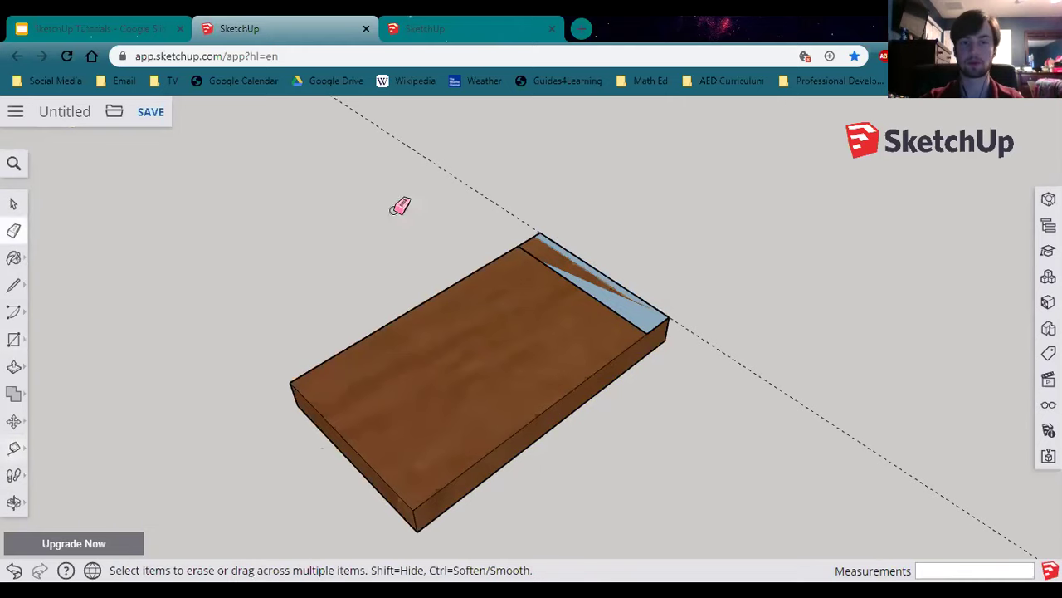
left_click(456, 170)
scroll(399, 349, "down", 1)
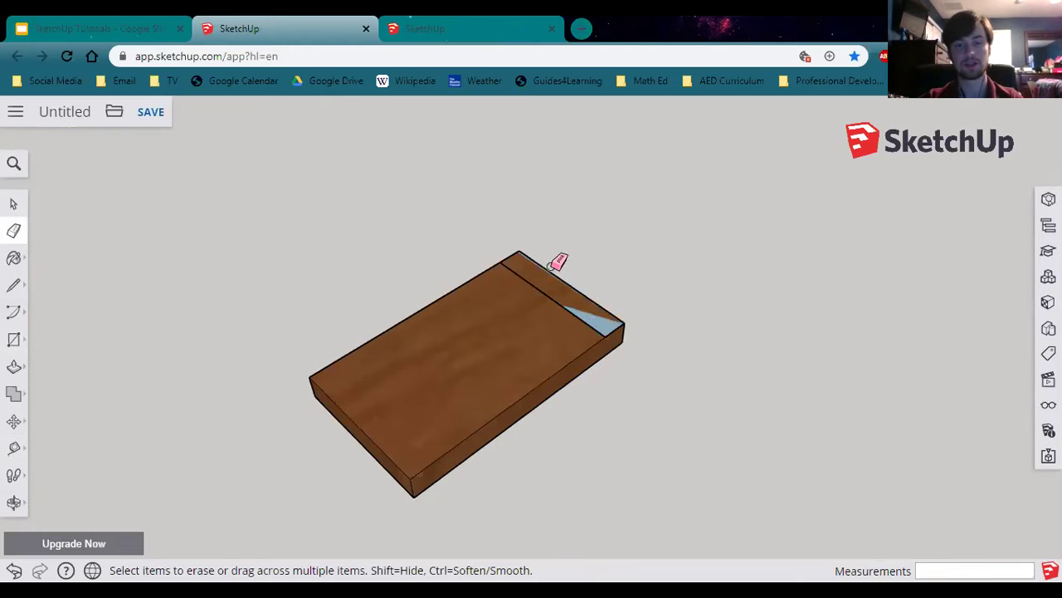
scroll(593, 307, "up", 2)
scroll(505, 237, "down", 2)
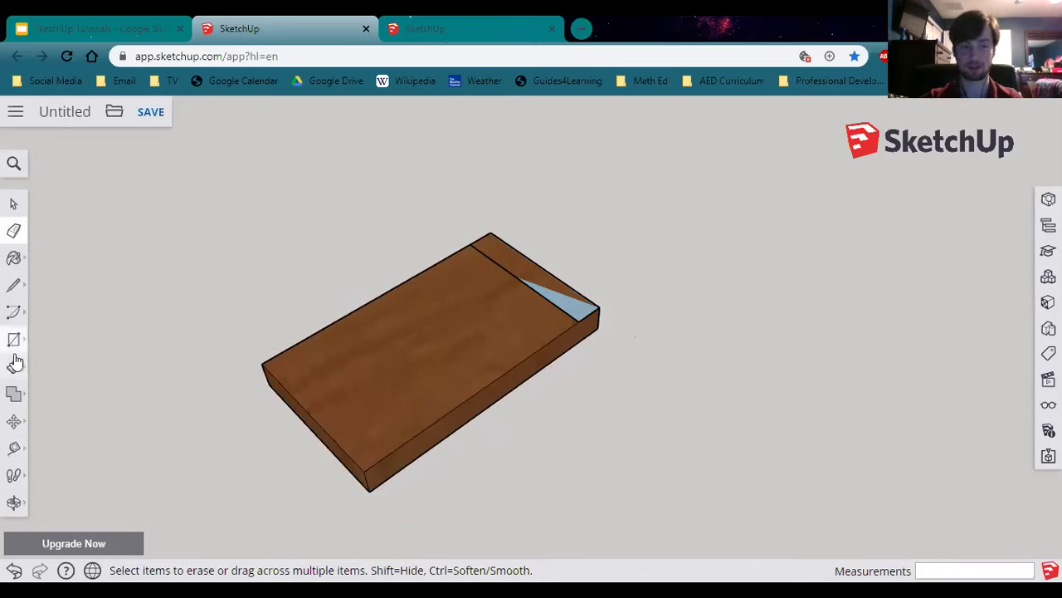
Step: Push/Pull the end rectangle upward 12 inches to form an upright board standing on the base
left_click(13, 368)
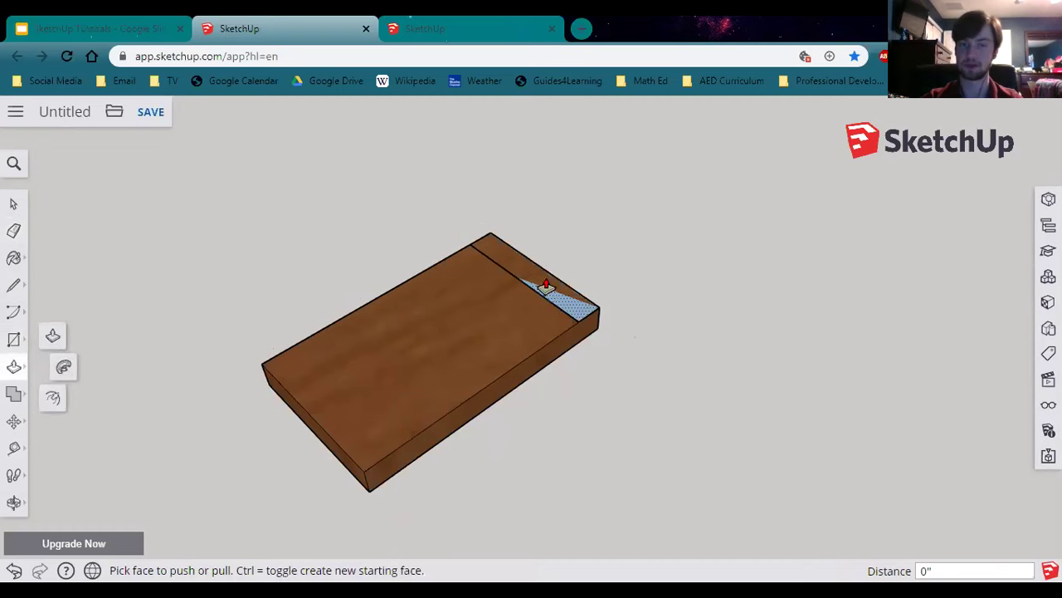
left_click_drag(548, 285, 557, 166)
scroll(552, 181, "down", 2)
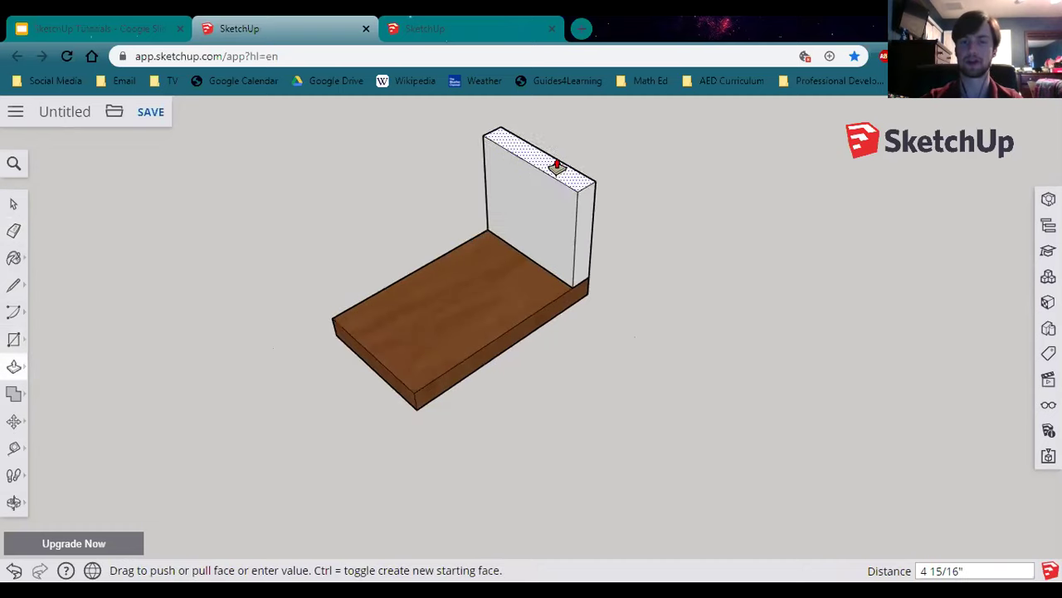
middle_click_drag(557, 166, 500, 230)
left_click_drag(500, 230, 535, 178)
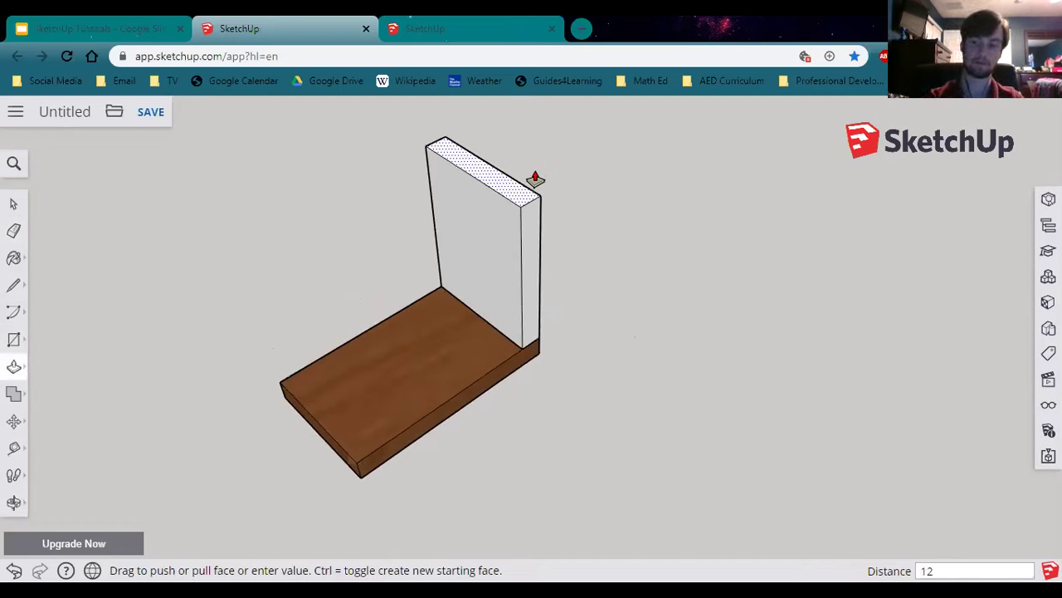
key("Return")
mouse_move(467, 443)
middle_mouse_down()
mouse_move(498, 287)
mouse_move(473, 324)
mouse_move(427, 330)
mouse_move(450, 427)
mouse_move(486, 433)
mouse_move(467, 429)
middle_mouse_up()
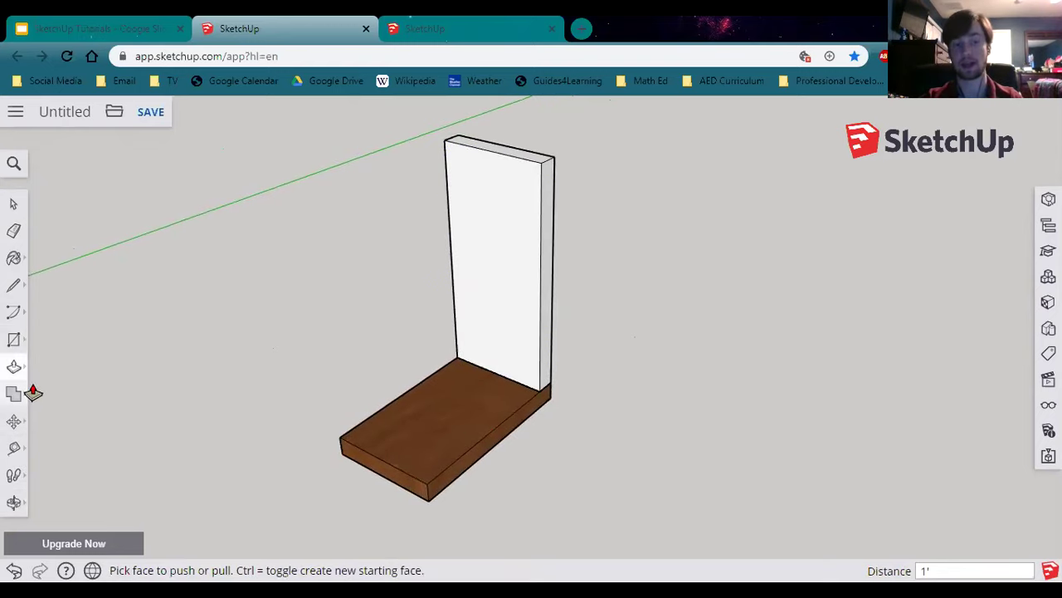
Step: Examine the roof slope and shape of the finished model in the Birdhouse - Lesson 3 browser tab
left_click(402, 32)
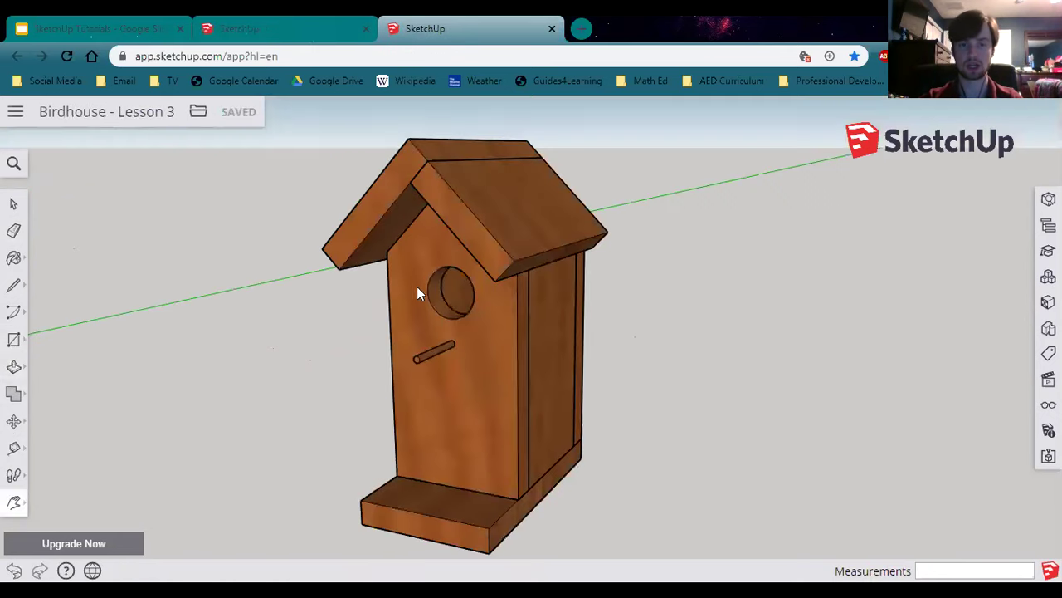
middle_click_drag(261, 468, 398, 460)
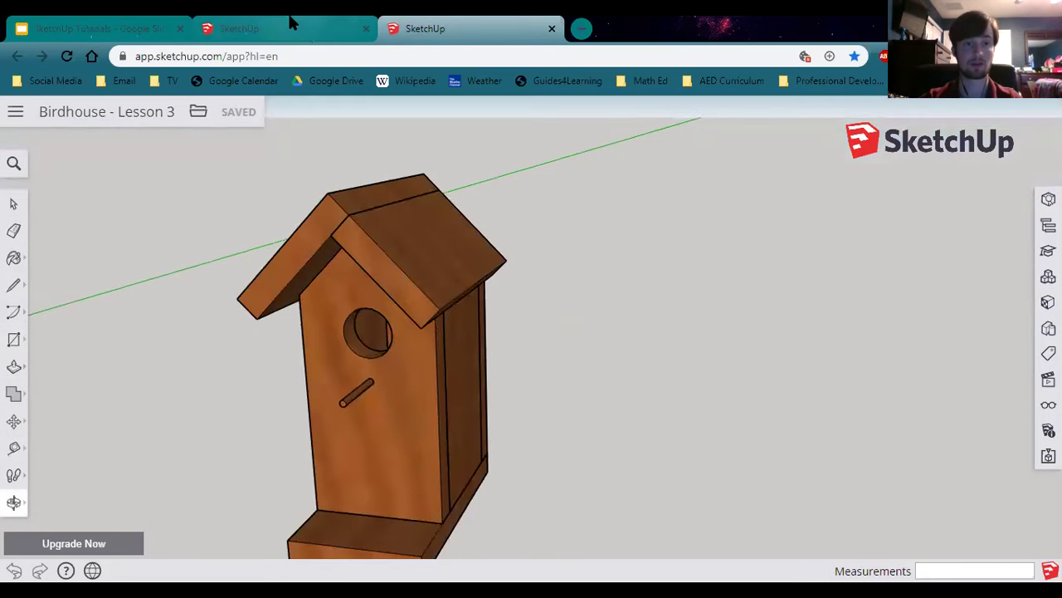
left_click(290, 24)
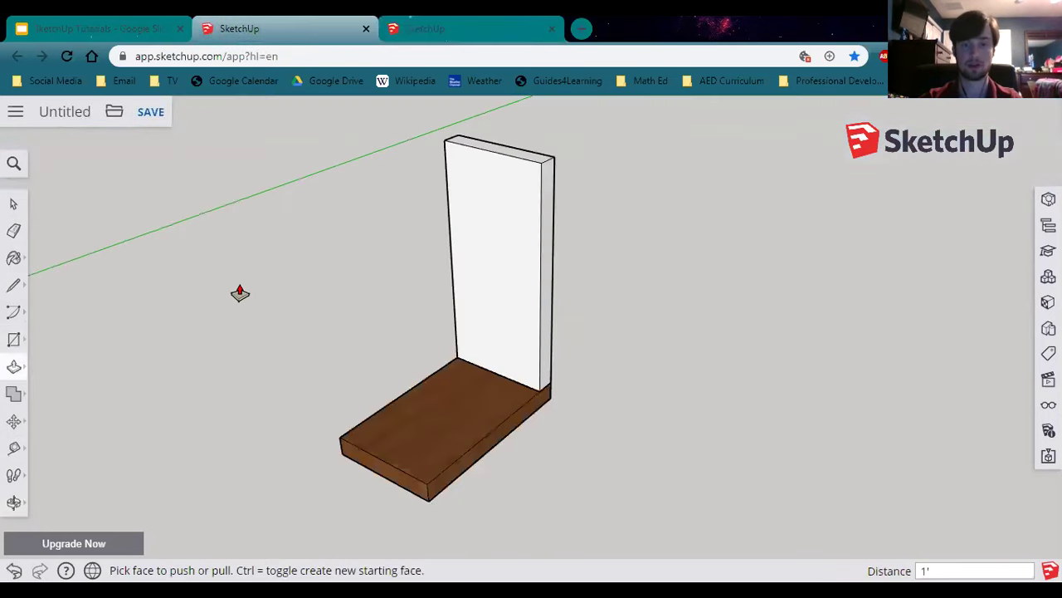
Step: Create a 45-degree Protractor guide sloping down from the midpoint of the upright board's front top edge, measured from its left corner
left_click(17, 457)
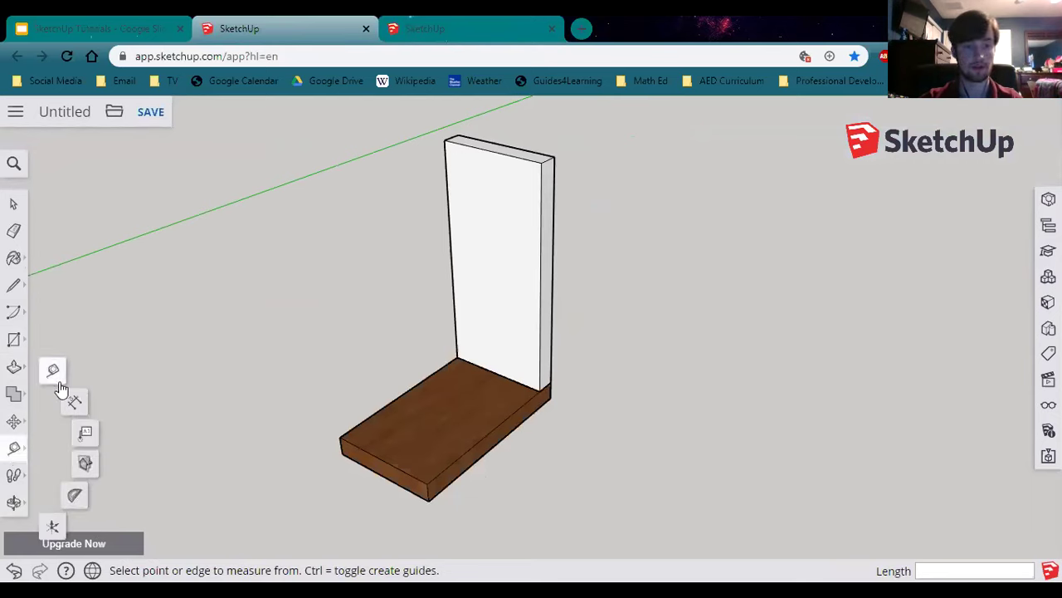
left_click(75, 496)
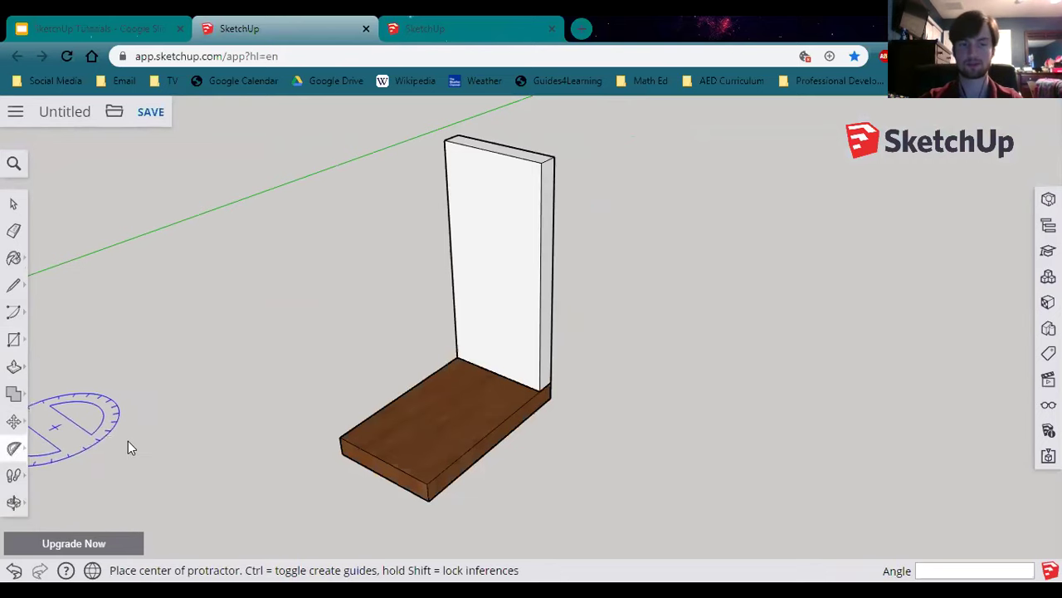
left_click(490, 153)
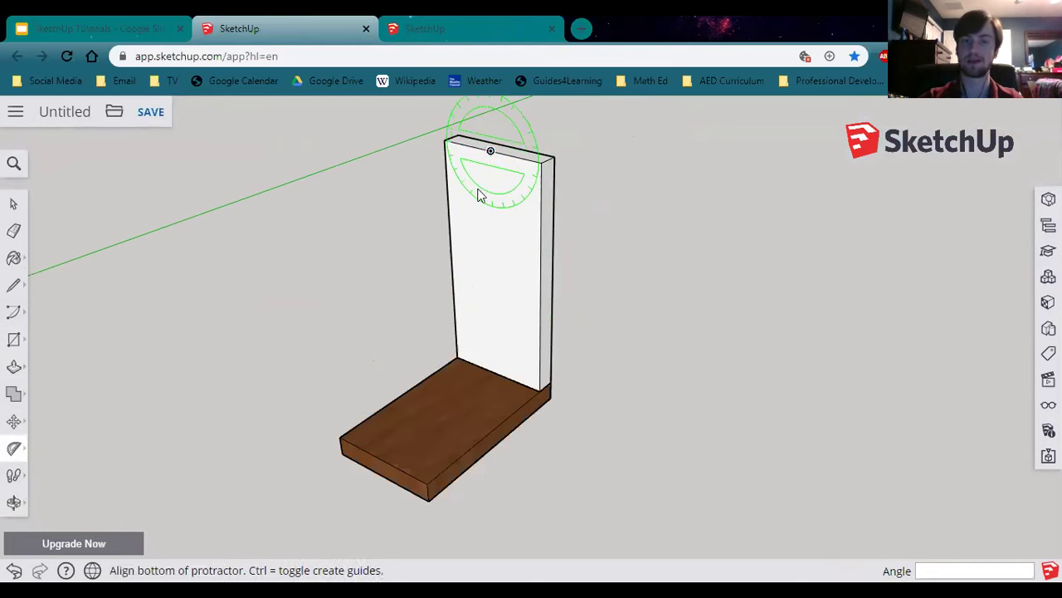
left_click(444, 141)
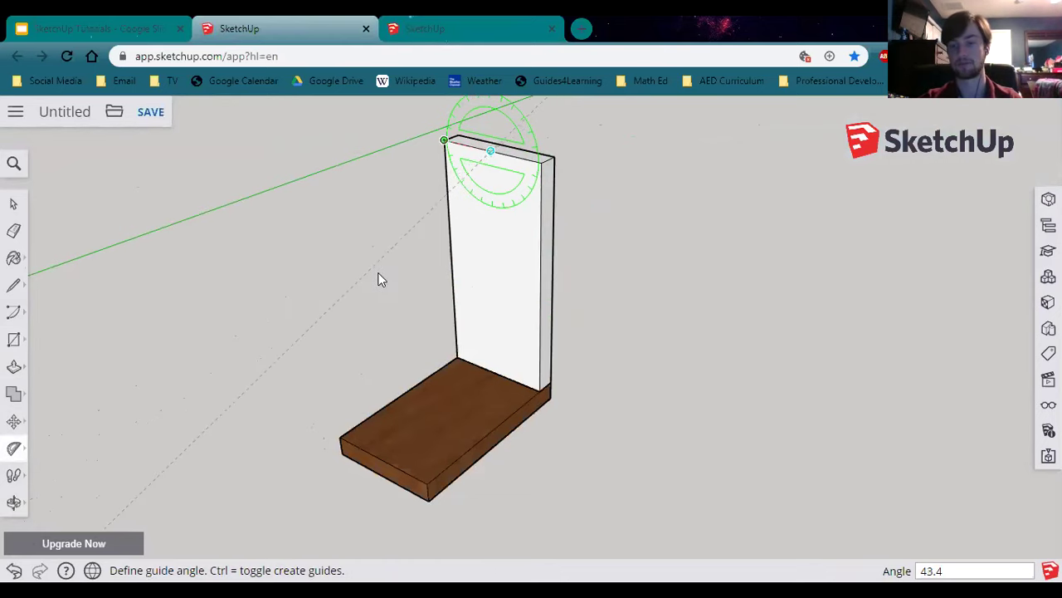
type("45")
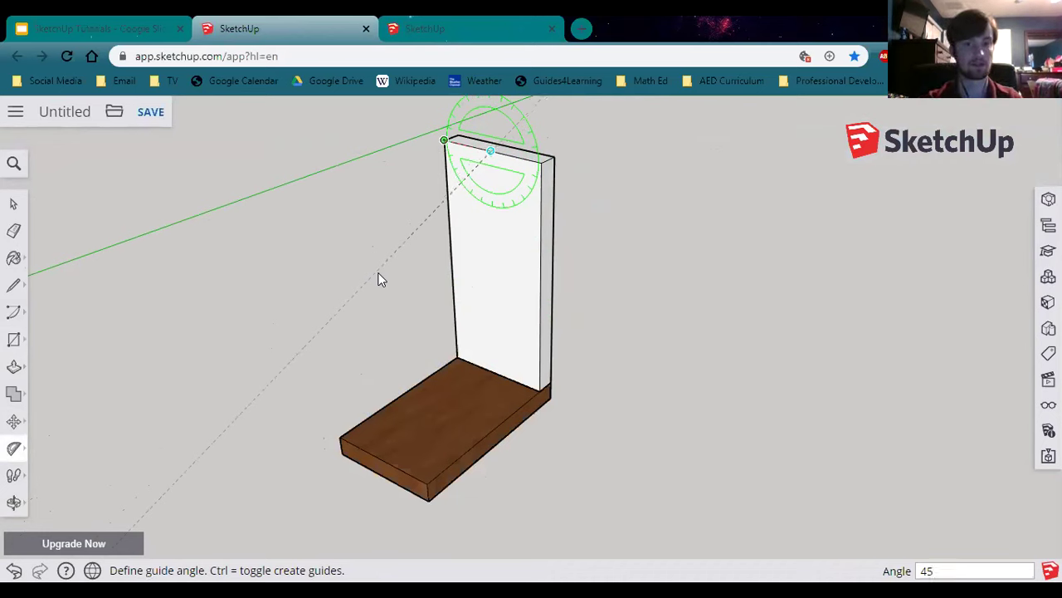
key("Return")
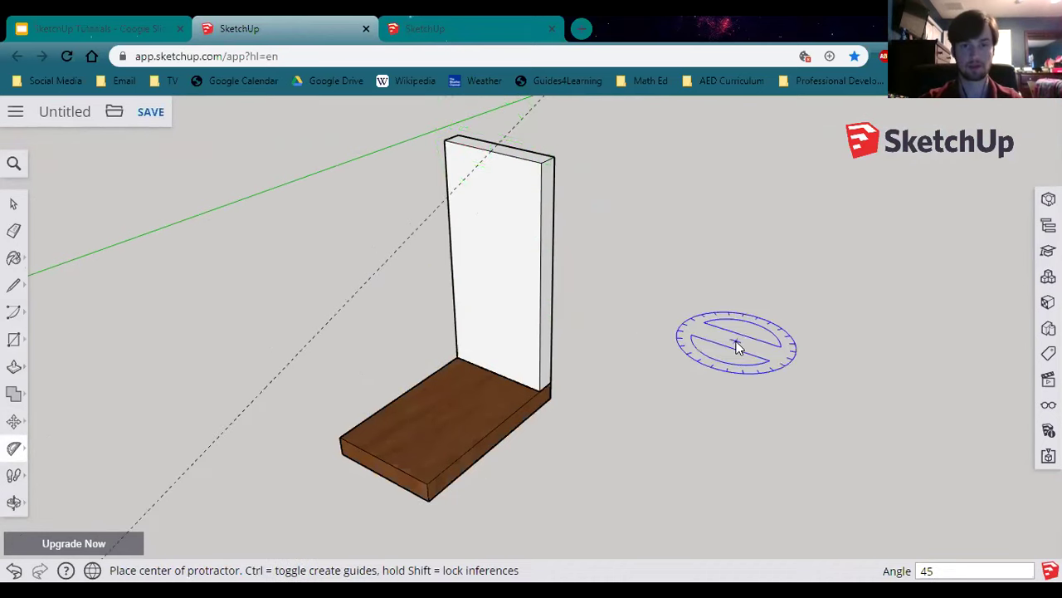
Step: Add a mirrored 45-degree Protractor guide from the same top-edge midpoint, measured from the right corner of the upright board
left_click(490, 152)
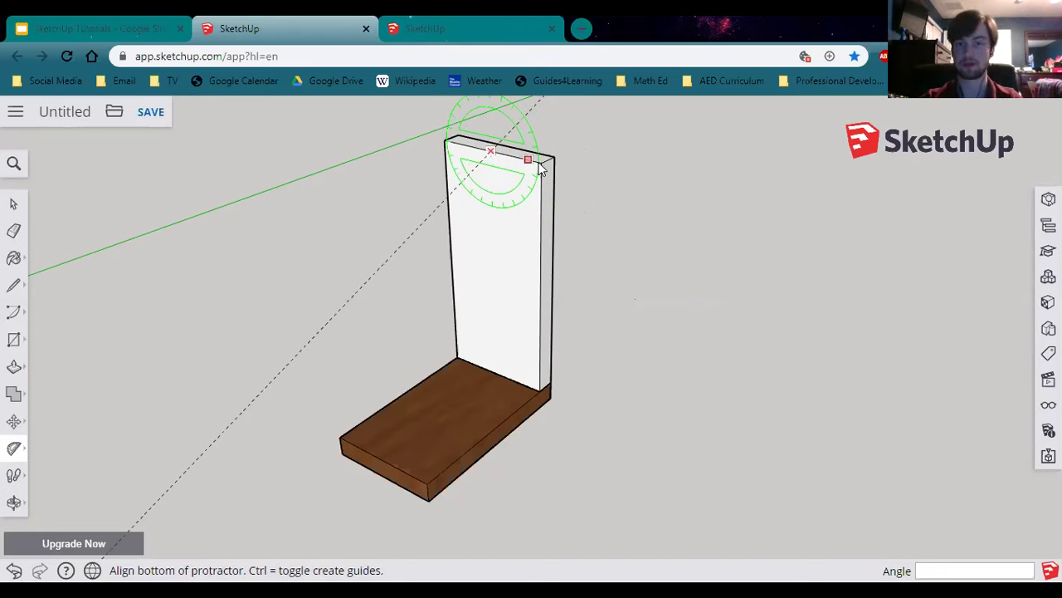
left_click(540, 163)
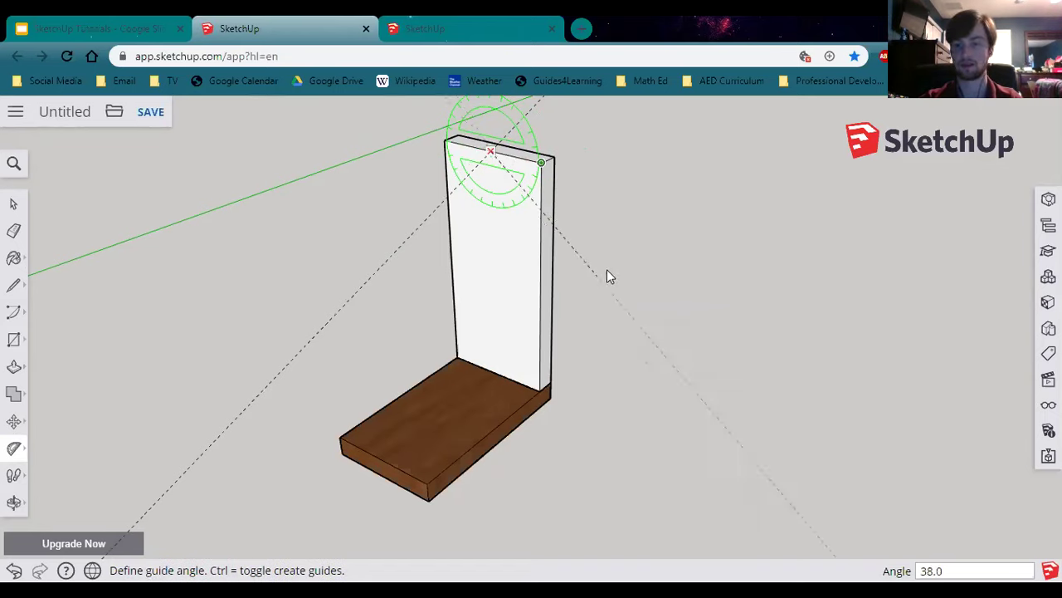
type("45")
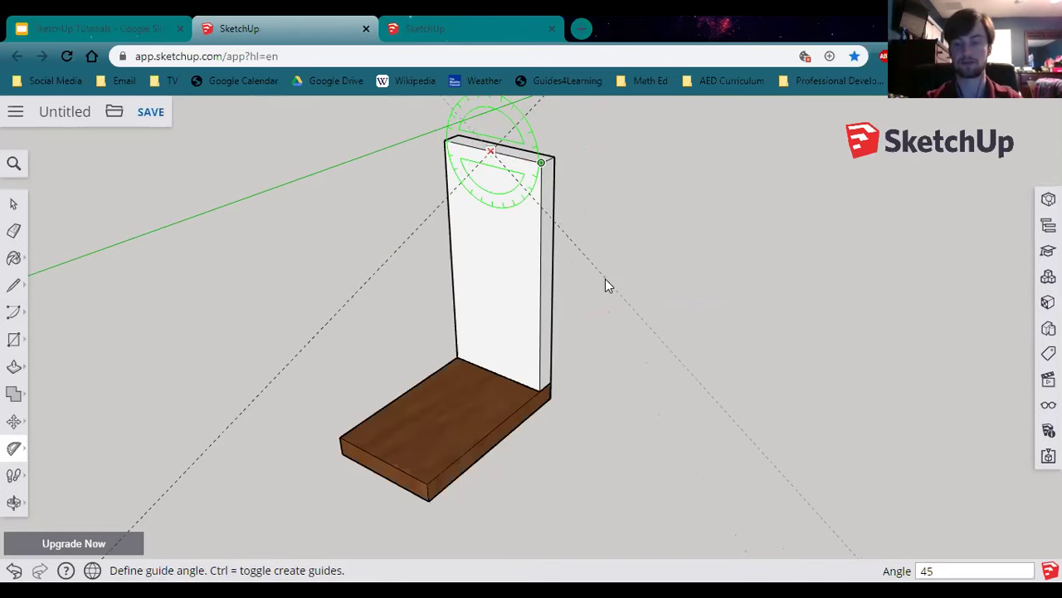
key("Return")
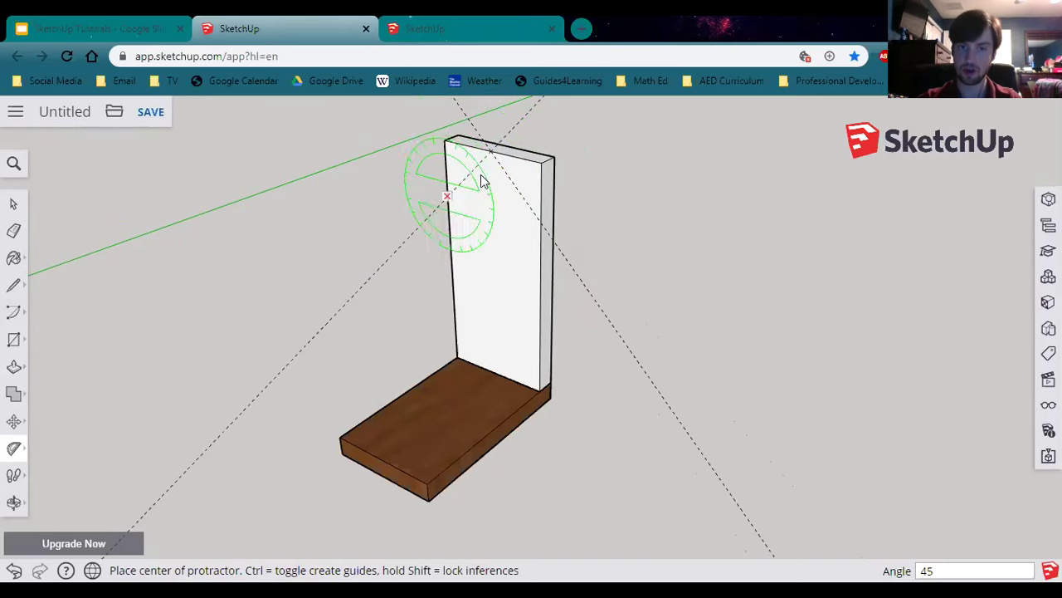
left_click(13, 205)
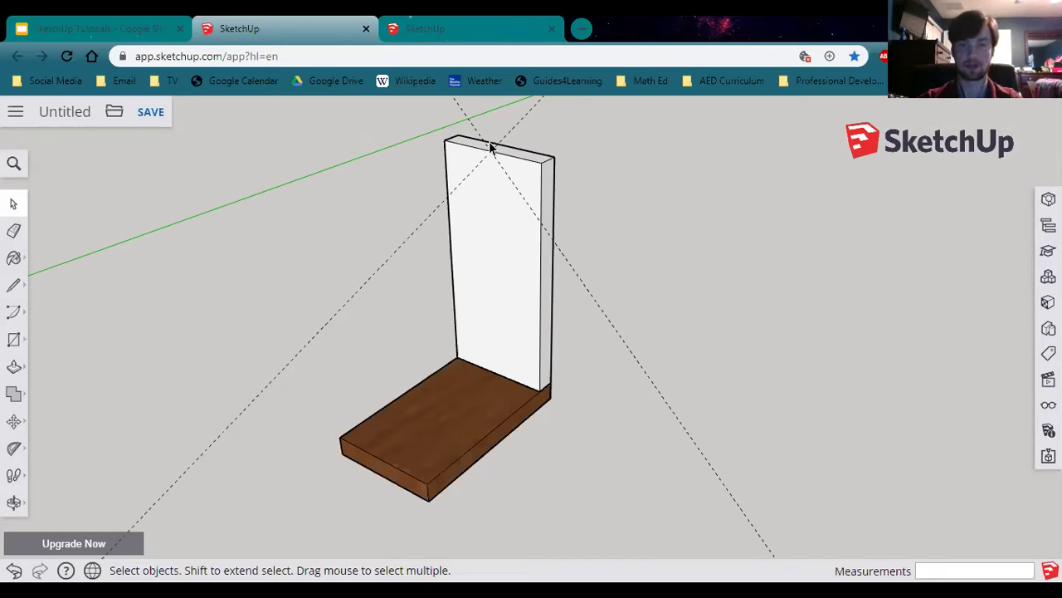
Step: Draw two lines about 3 7/8 inches long along the guides, from the top-edge midpoint to the upright board's side edges
left_click(14, 288)
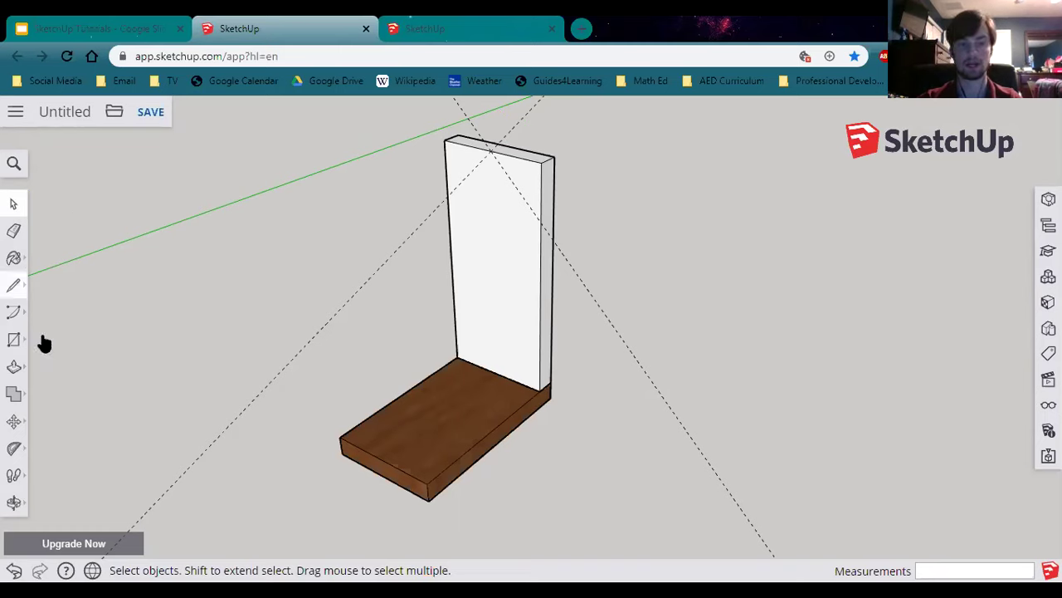
left_click(491, 150)
left_click(449, 191)
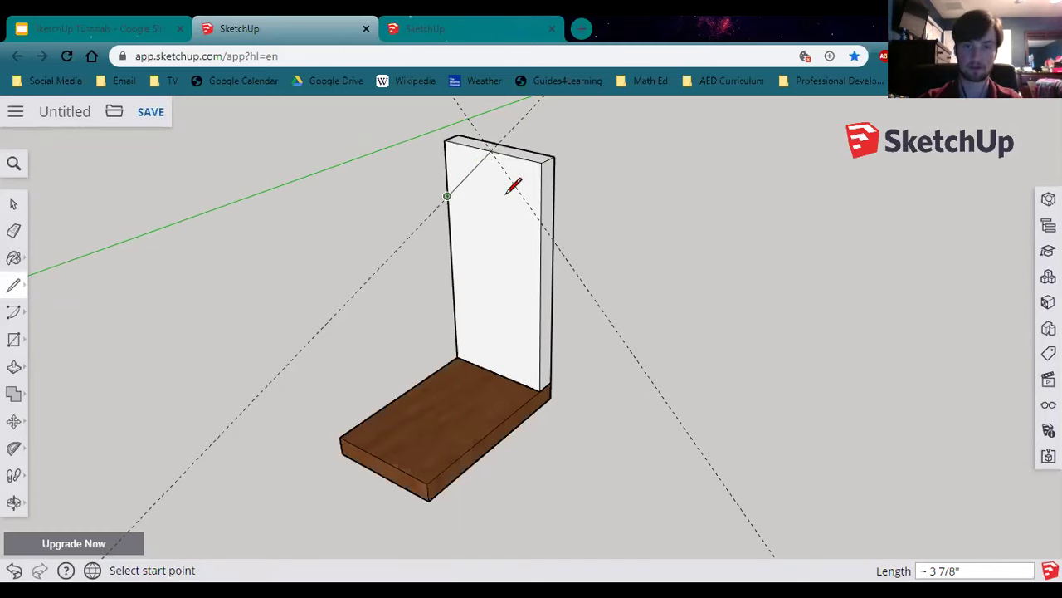
left_click(490, 152)
left_click(541, 218)
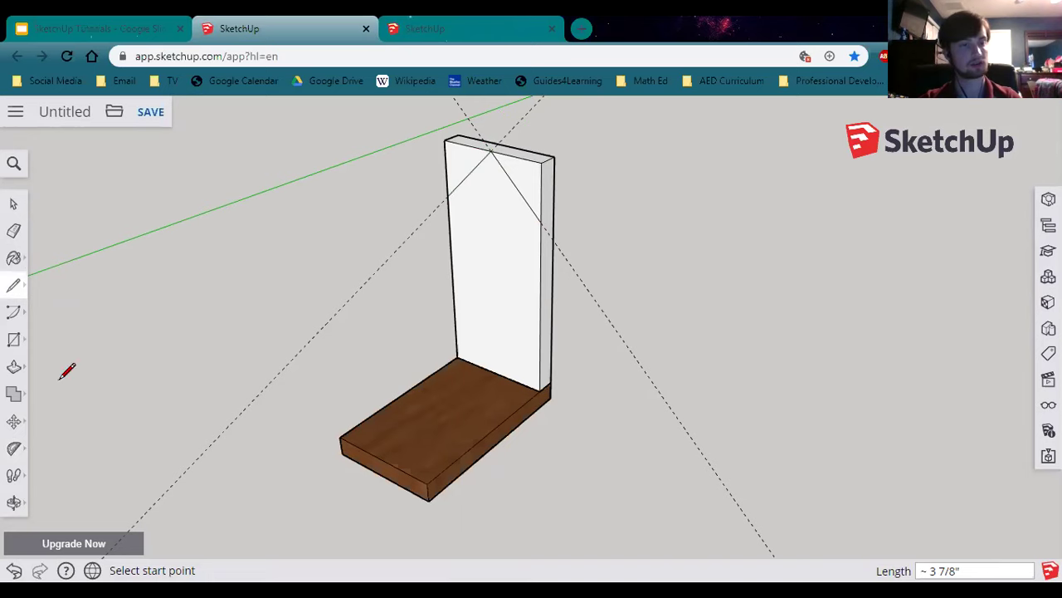
Step: Push/Pull both corner triangles back 1 inch through the upright board to cut it to a 45-degree gable peak
key("p")
left_click(532, 172)
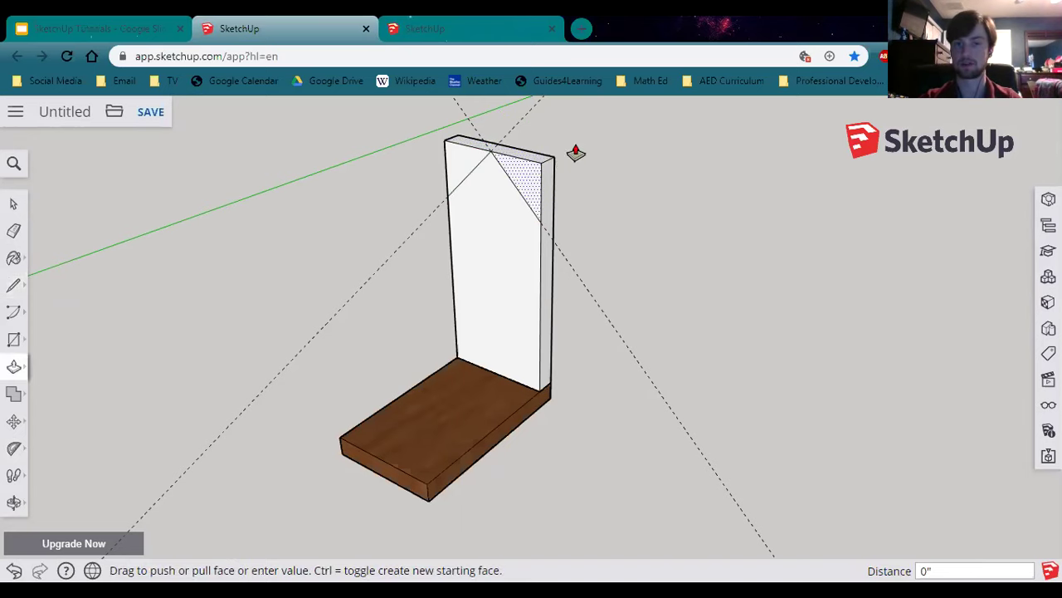
left_click(576, 156)
left_click(465, 160)
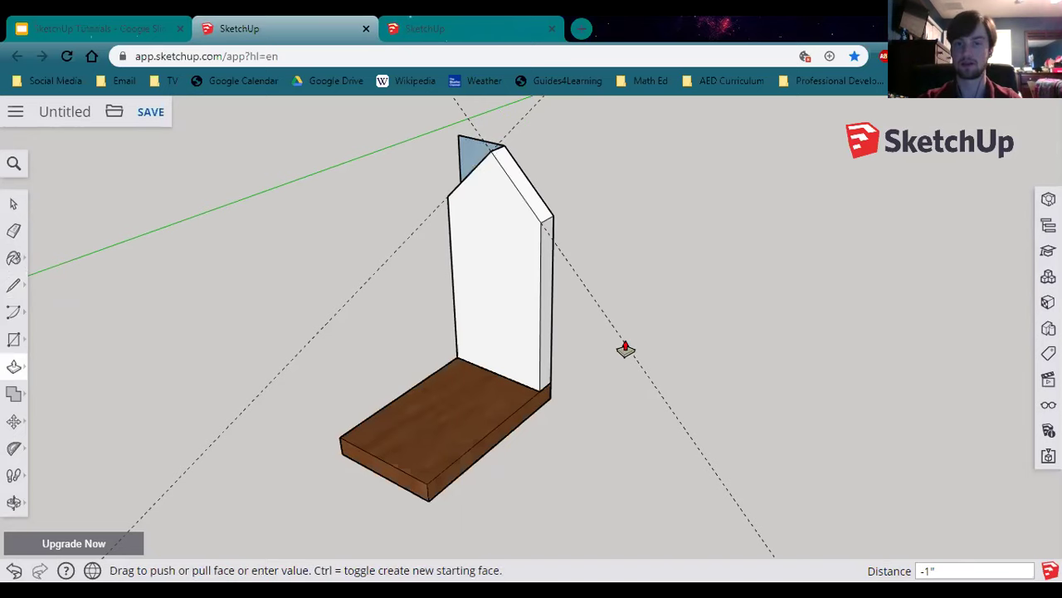
left_click(624, 400)
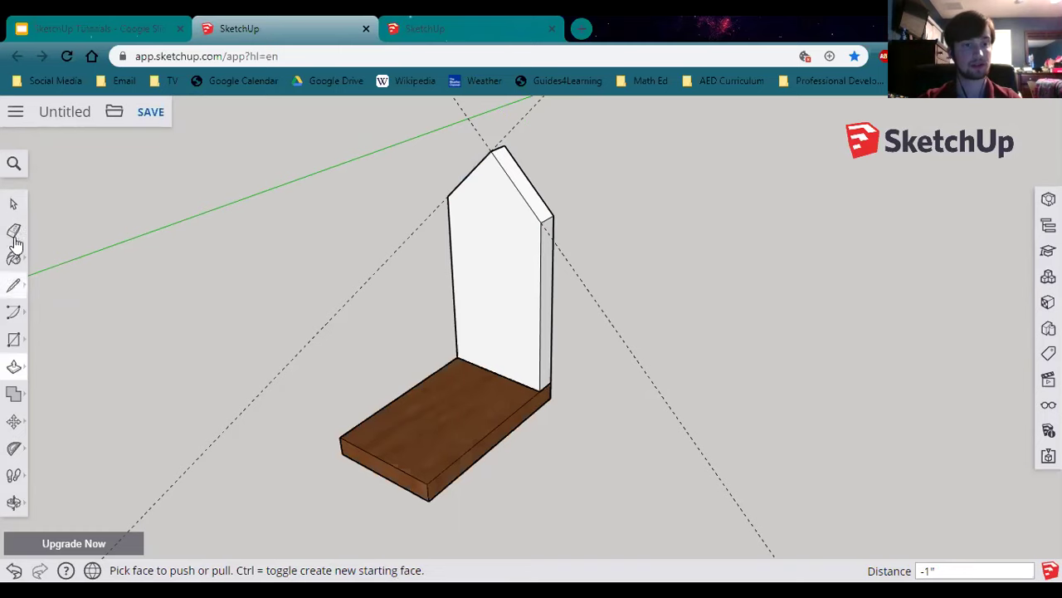
Step: Erase the two dashed 45-degree guide lines crossing at the board's peak
left_click(14, 232)
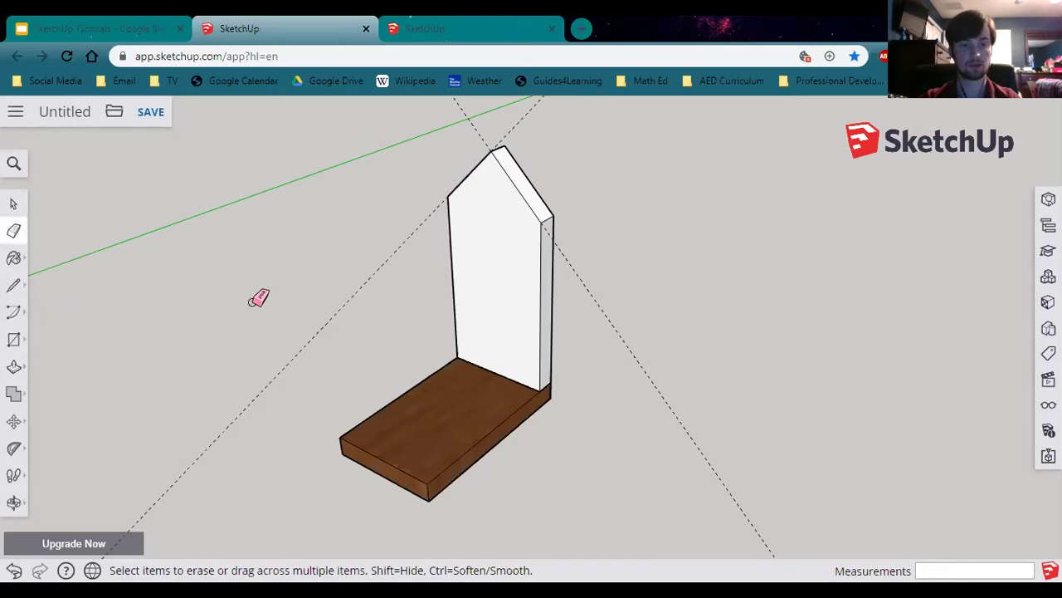
left_click(340, 305)
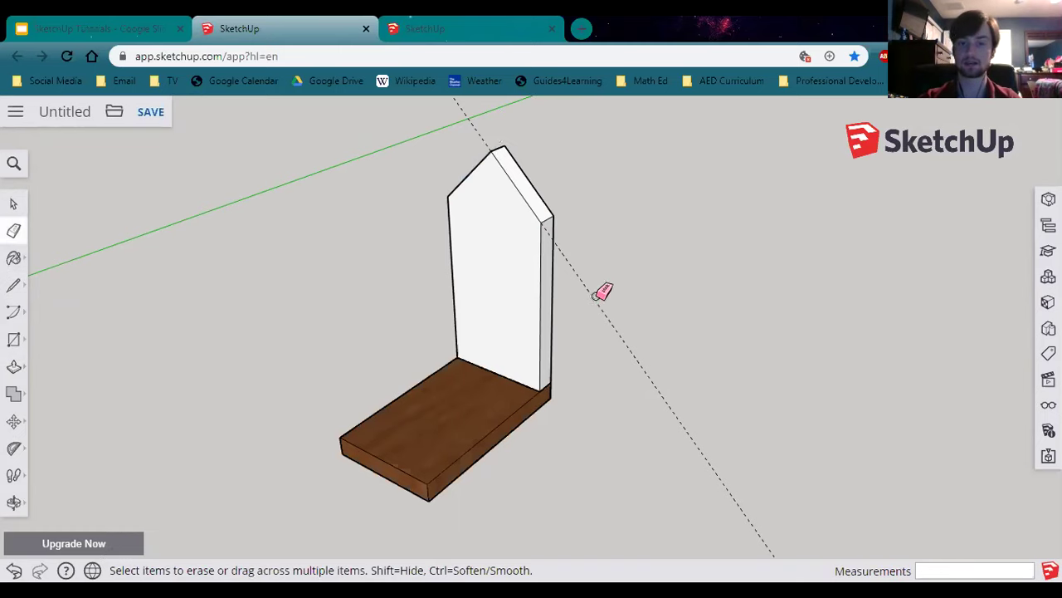
left_click(601, 302)
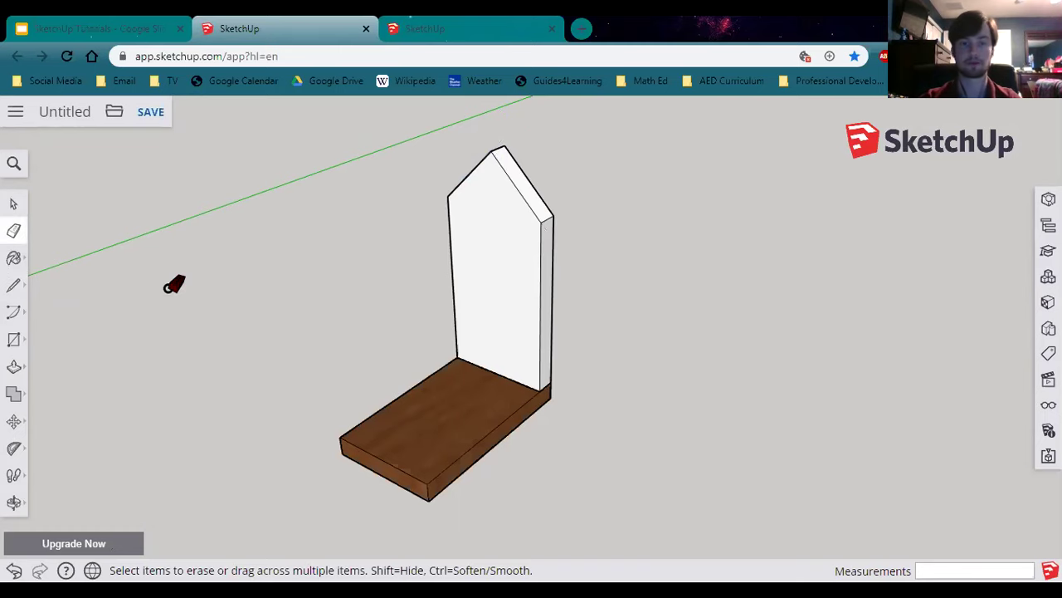
Step: Paint all connected faces of the peaked upright board with Wood Veneer 01
left_click(13, 258)
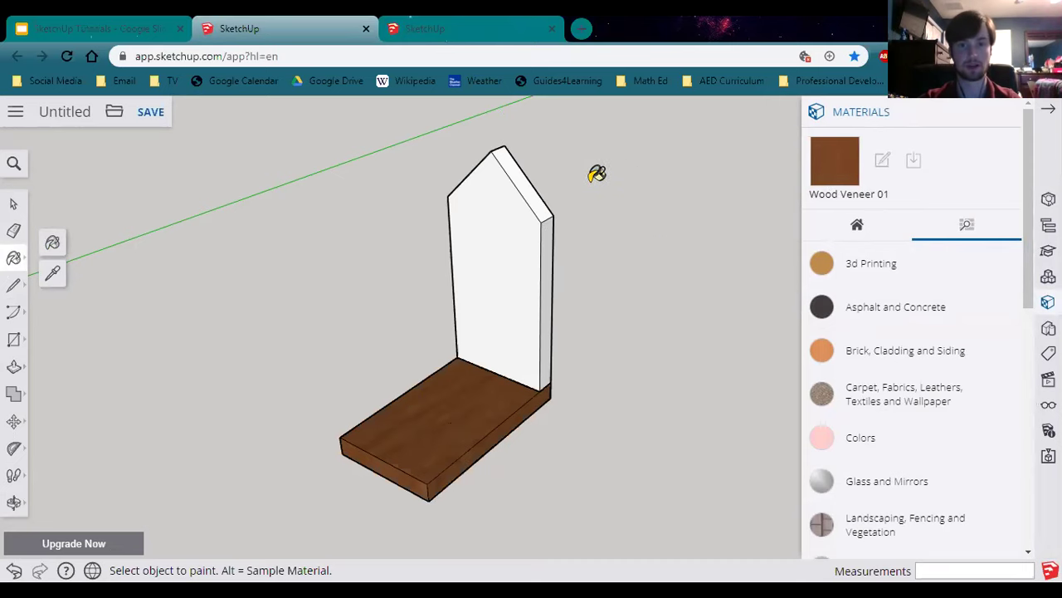
key("ctrl")
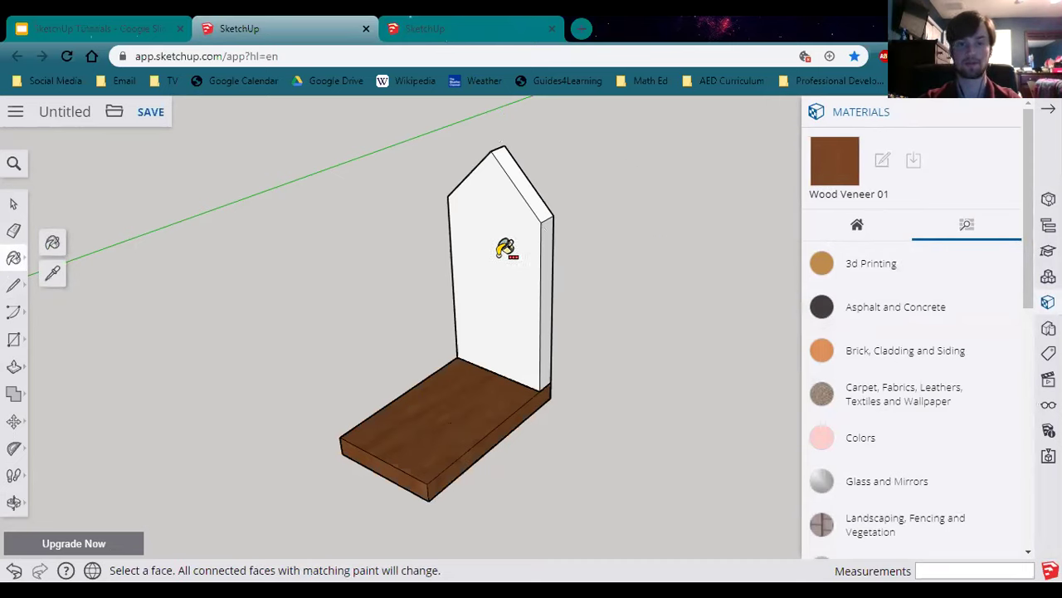
left_click(506, 245, "ctrl")
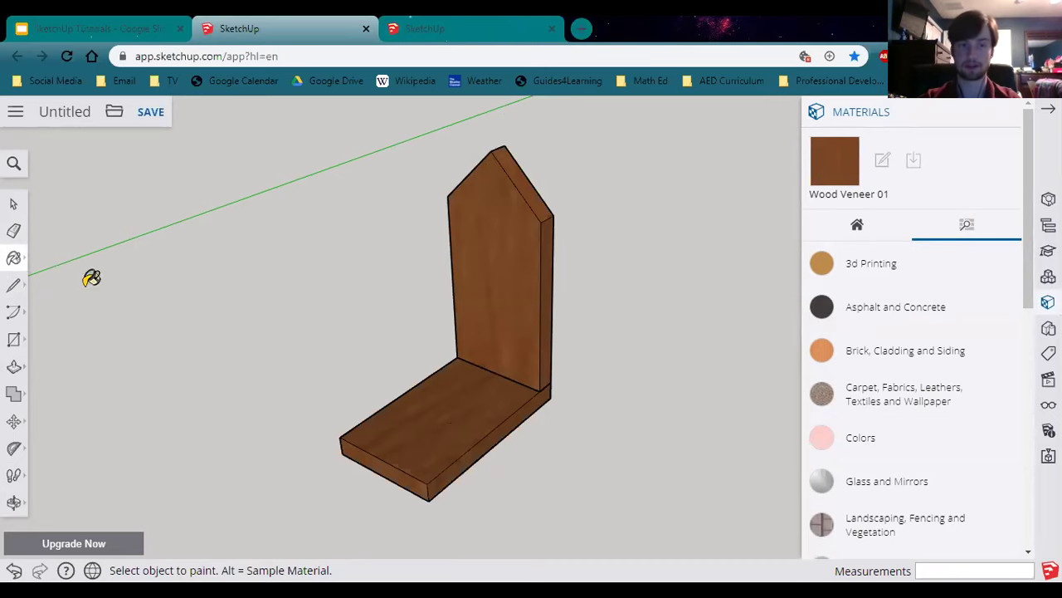
Step: Turn the whole peaked upright board into a component named Back, and clear the selection
left_click(14, 208)
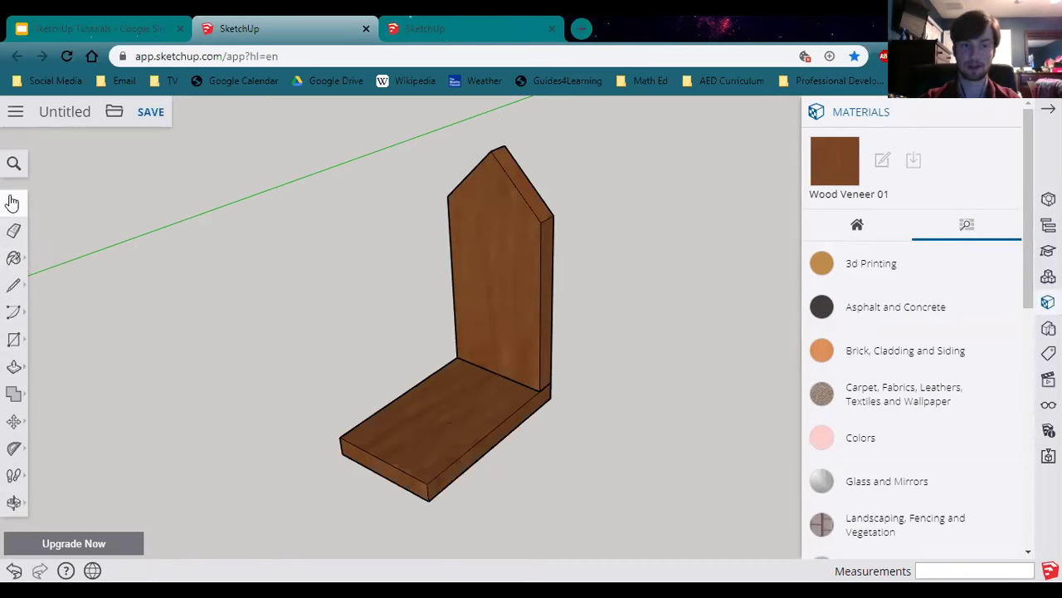
left_click(496, 259)
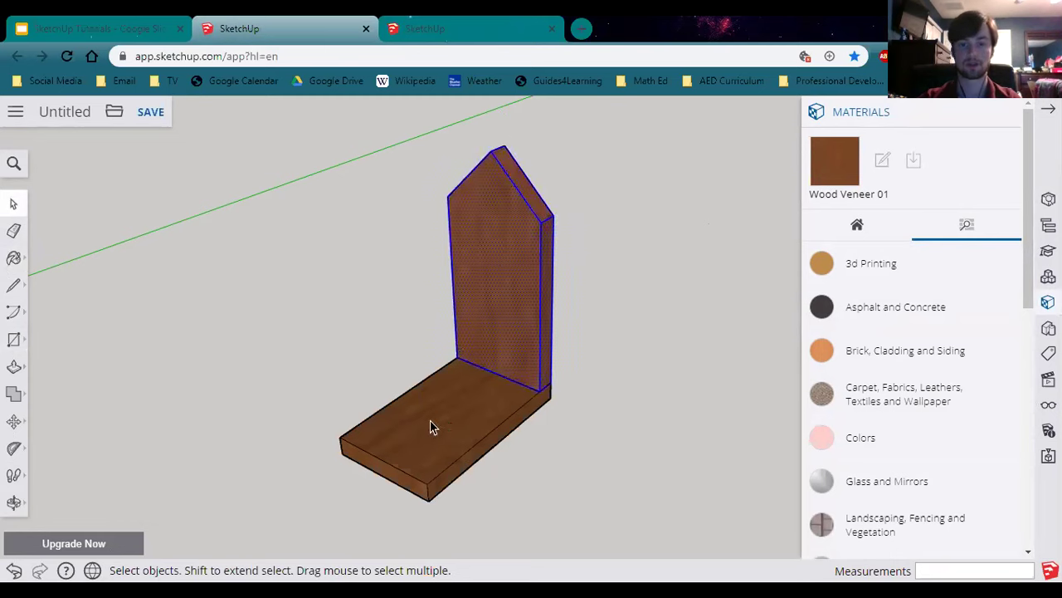
right_click(492, 274)
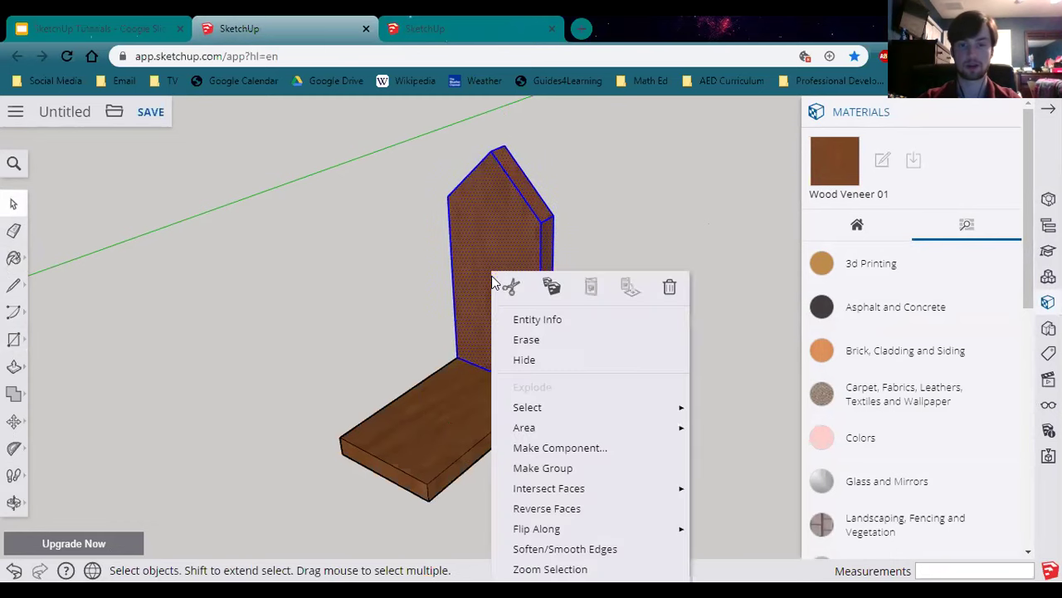
left_click(557, 455)
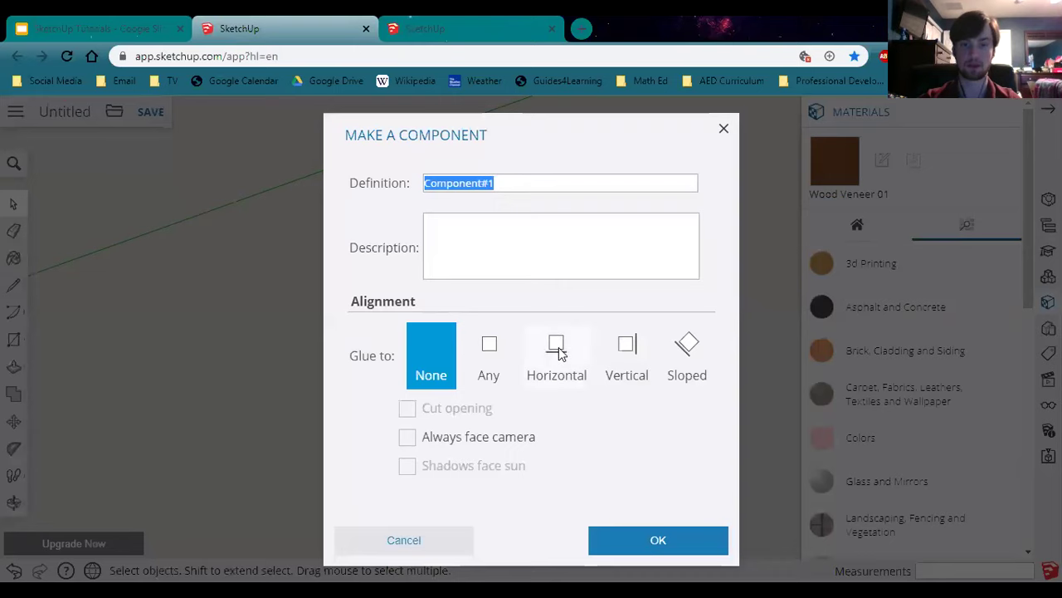
type("Back")
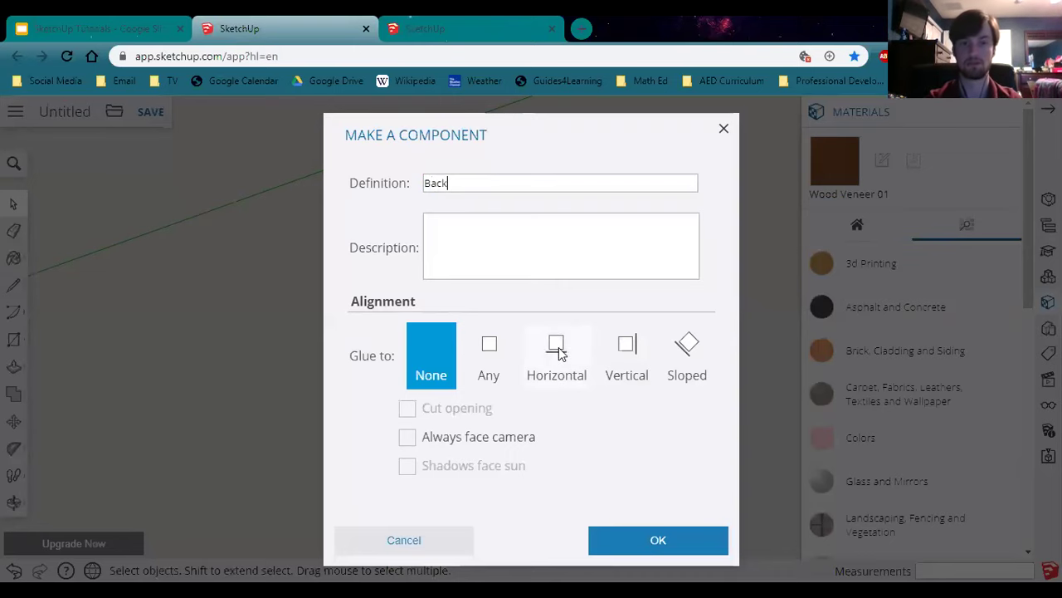
left_click(707, 540)
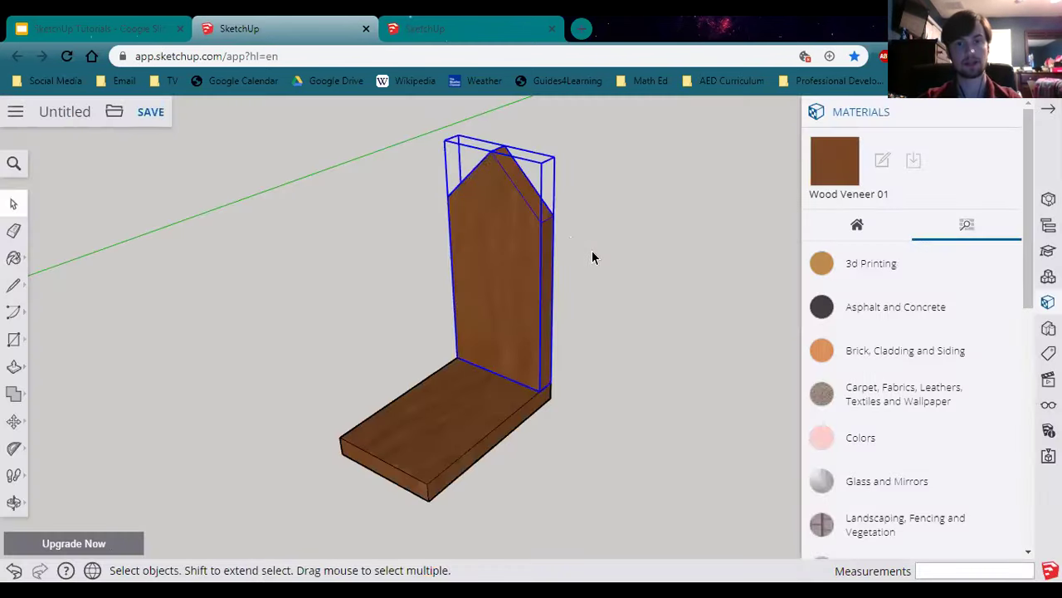
left_click(594, 256)
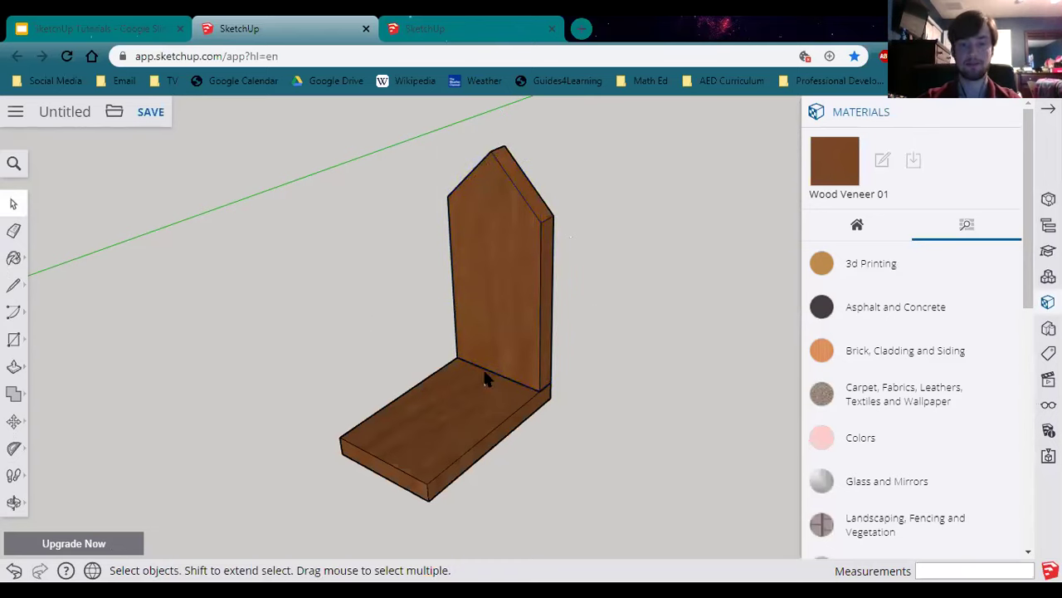
Step: Trace the front outline of the peaked Back board with the Line tool to form a separate matching face
left_click(12, 286)
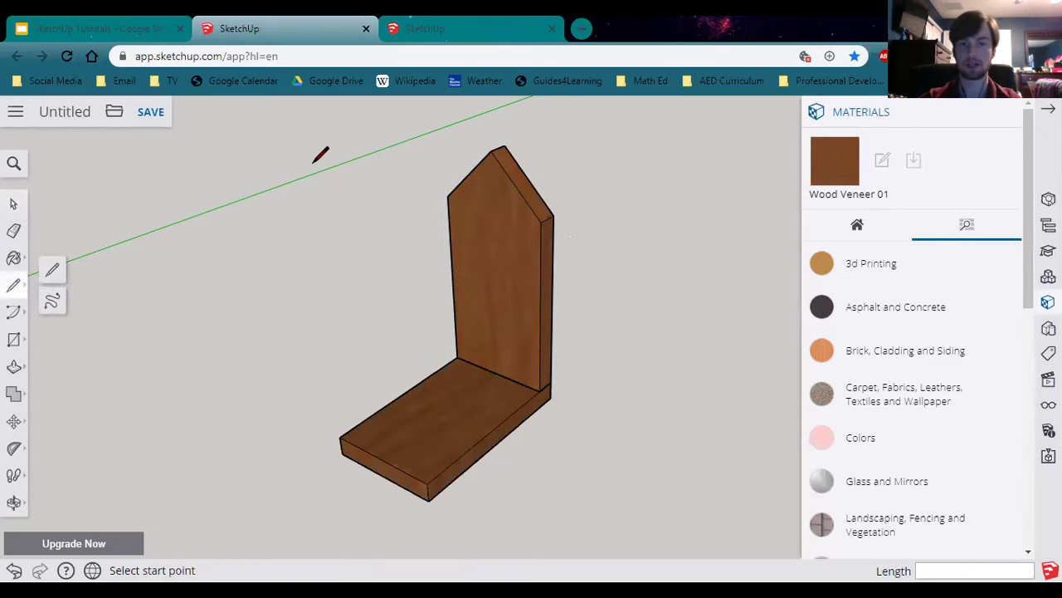
left_click(493, 151)
left_click(447, 196)
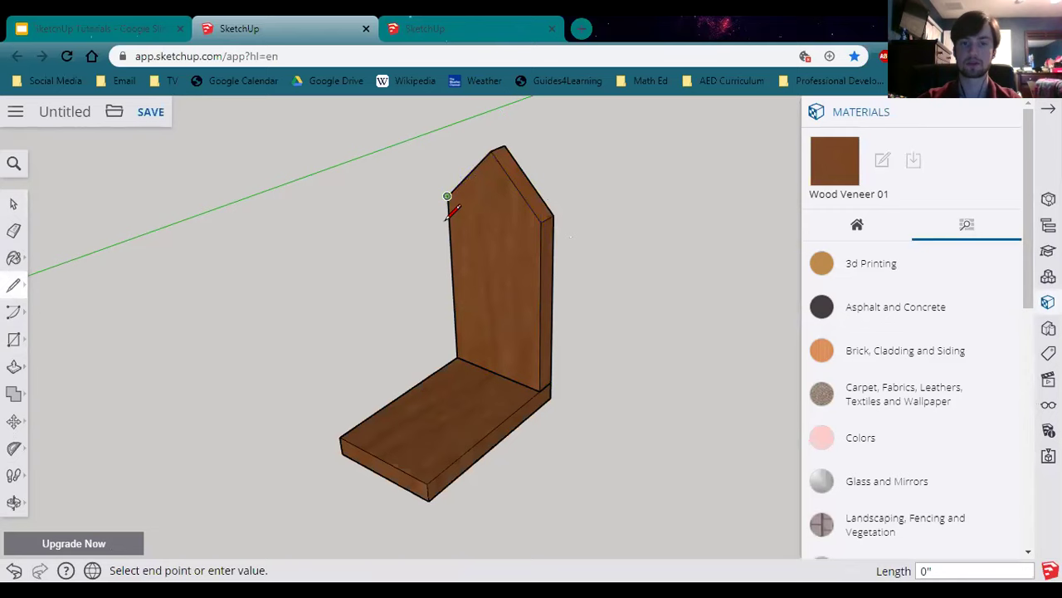
left_click(458, 356)
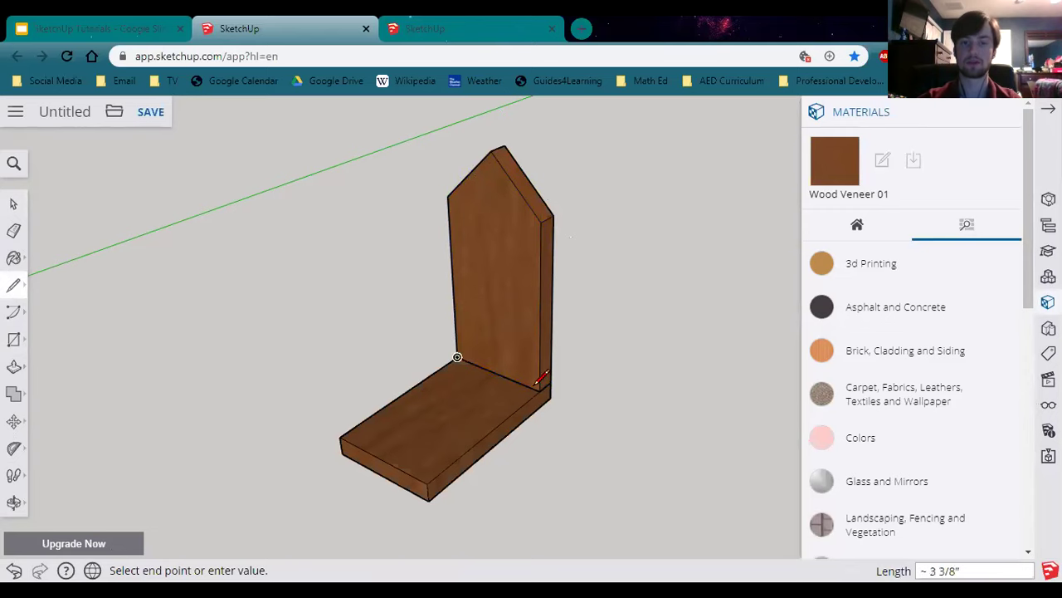
left_click(540, 390)
left_click(540, 221)
left_click(493, 151)
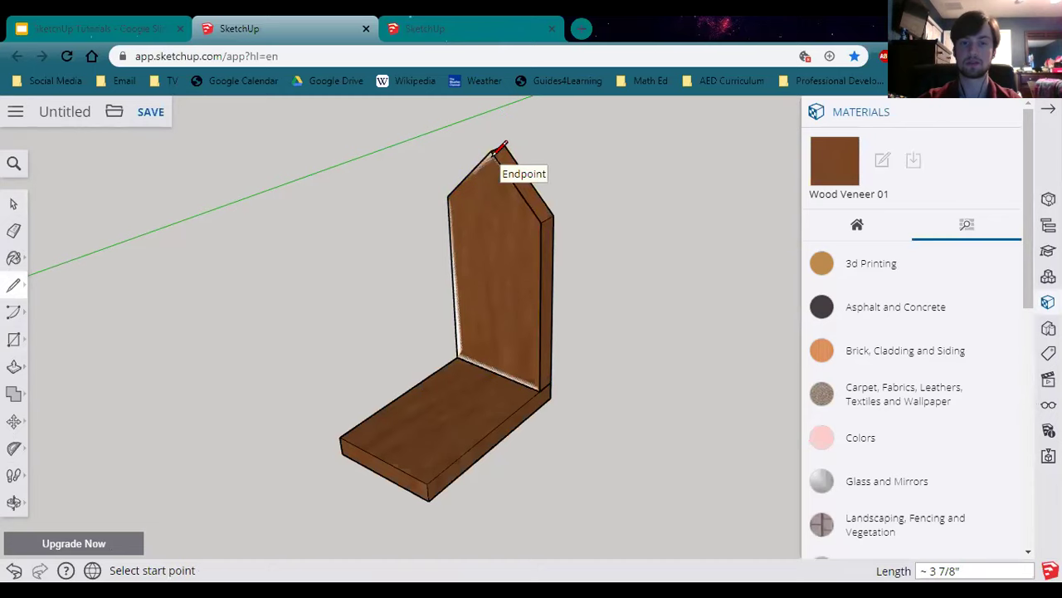
scroll(490, 311, "up", 2)
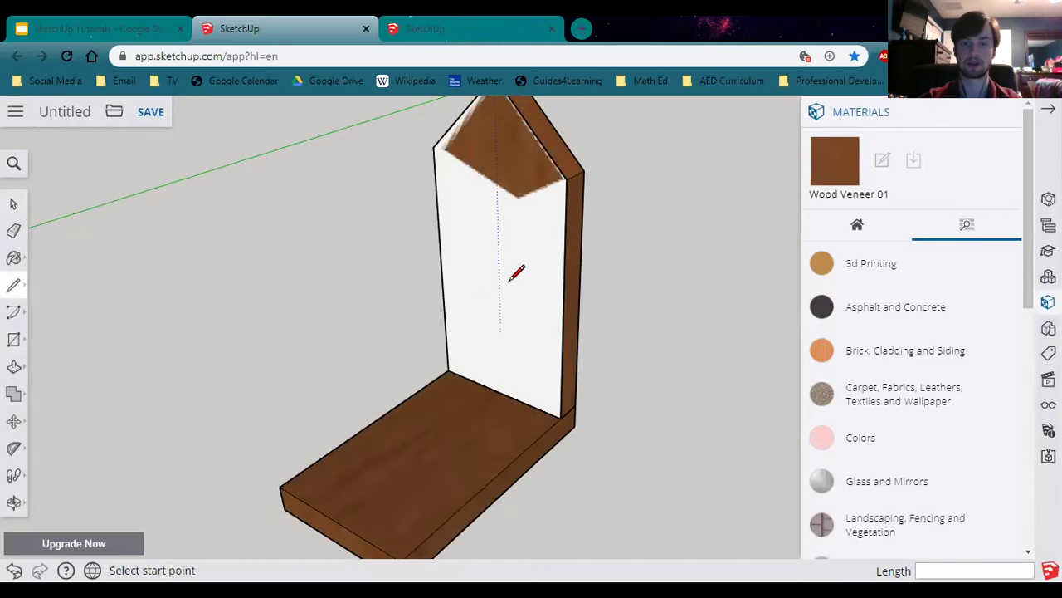
scroll(482, 340, "down", 2)
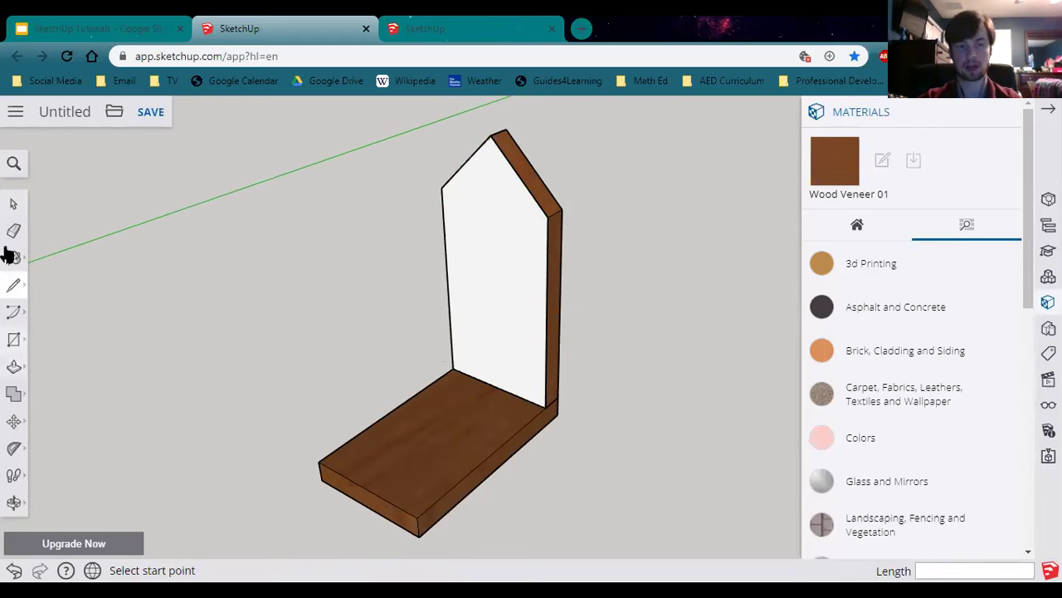
Step: Push/Pull the new peaked face forward 1 inch into a second board in front of the Back
left_click(13, 371)
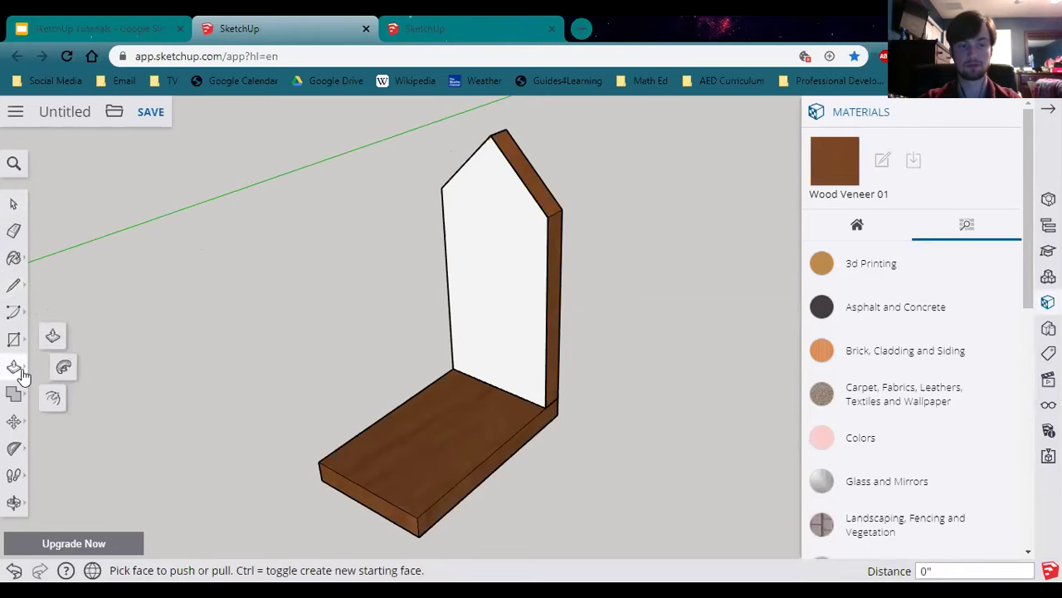
left_click(516, 241)
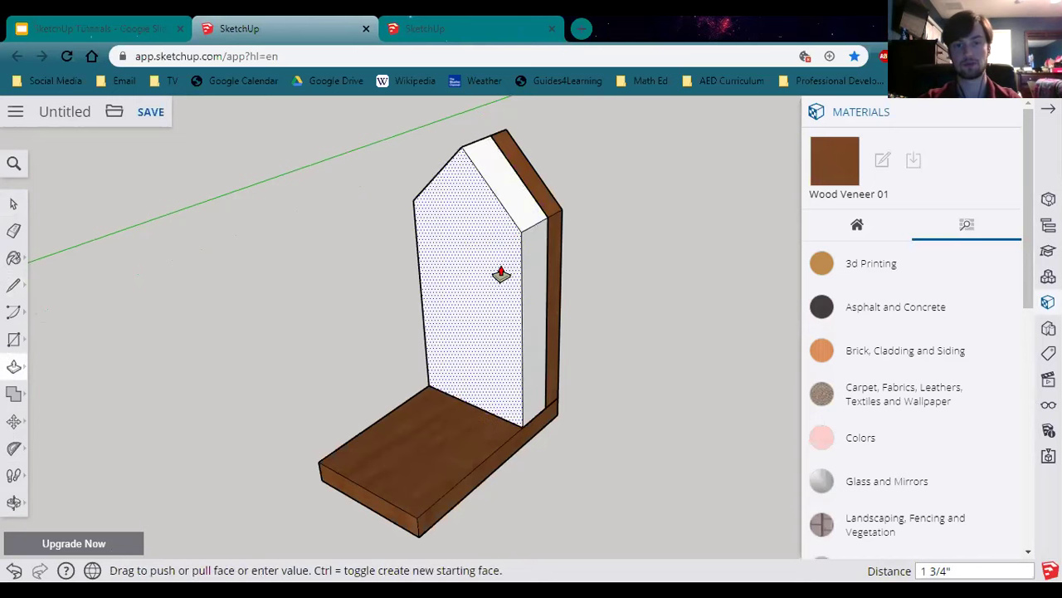
type("1\"")
key("Return")
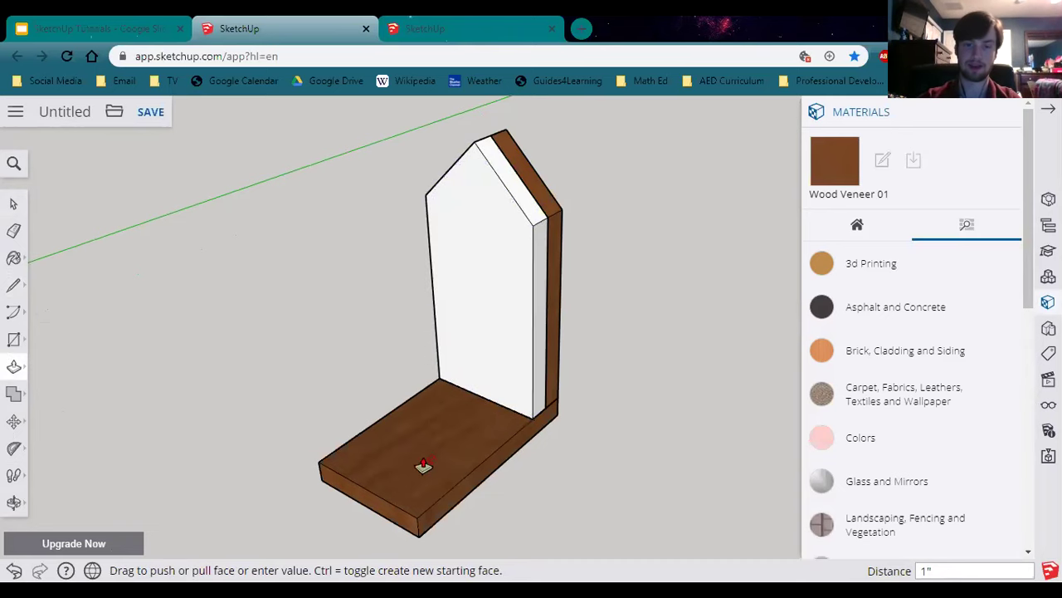
Step: Move the whole unpainted peaked board 6 inches forward along the green axis, and clear the selection
left_click(13, 423)
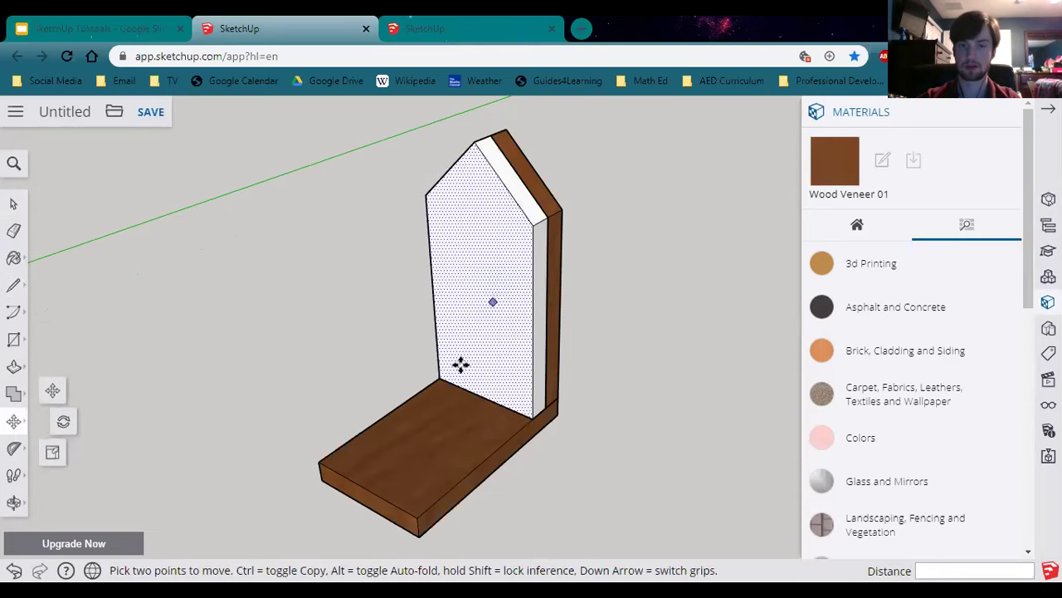
left_click(13, 206)
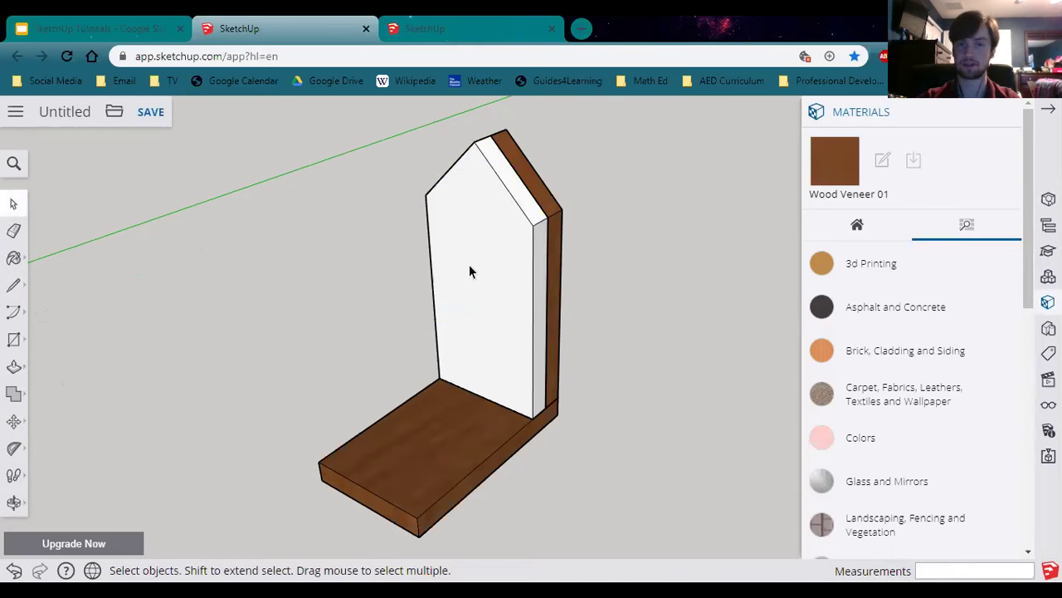
double_click(446, 322)
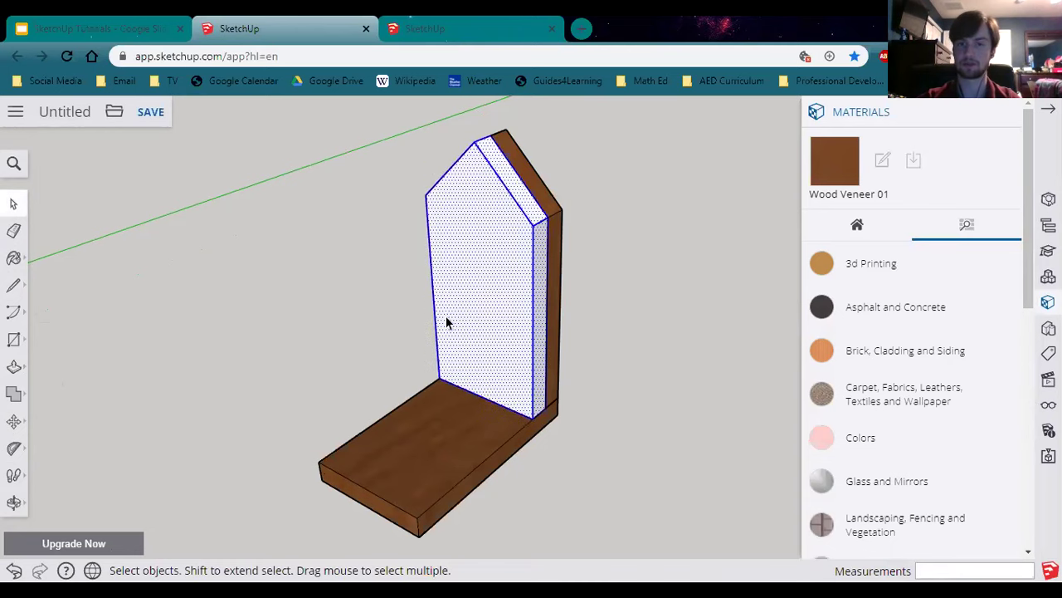
left_click(13, 421)
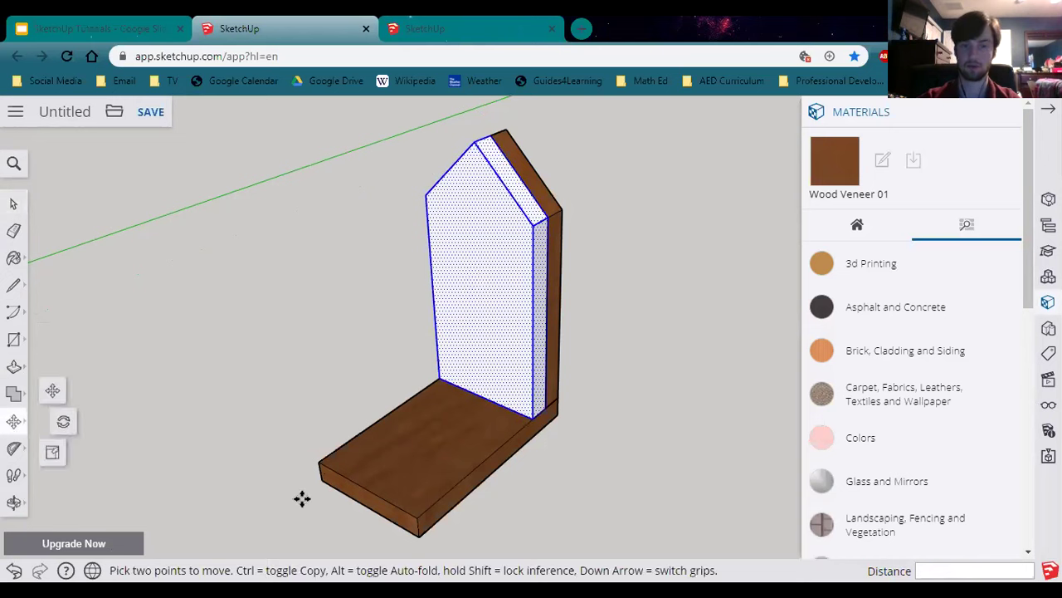
left_click(486, 282)
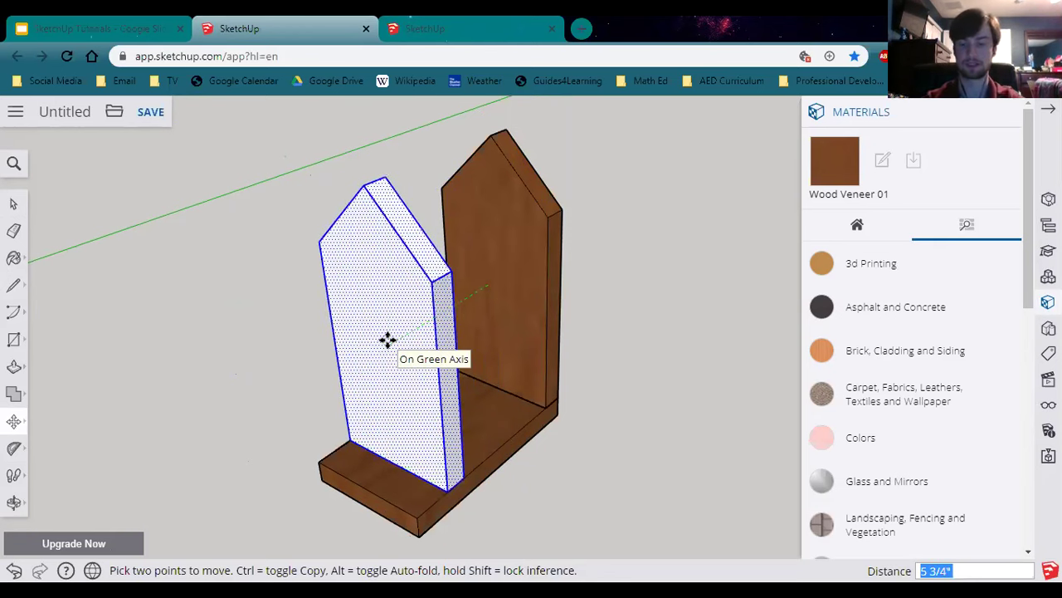
type("6")
key("Return")
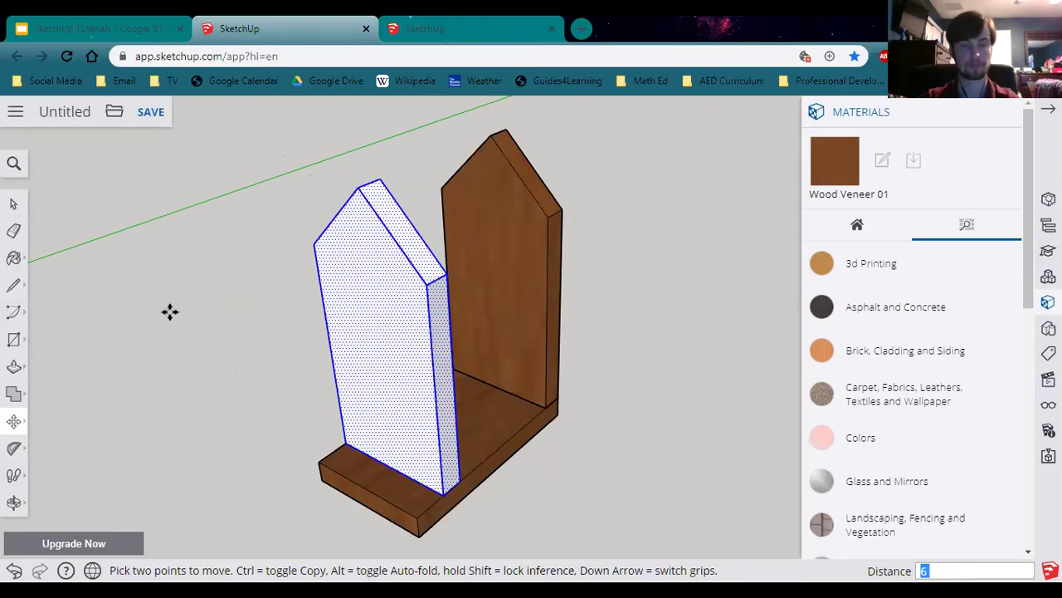
key("Escape")
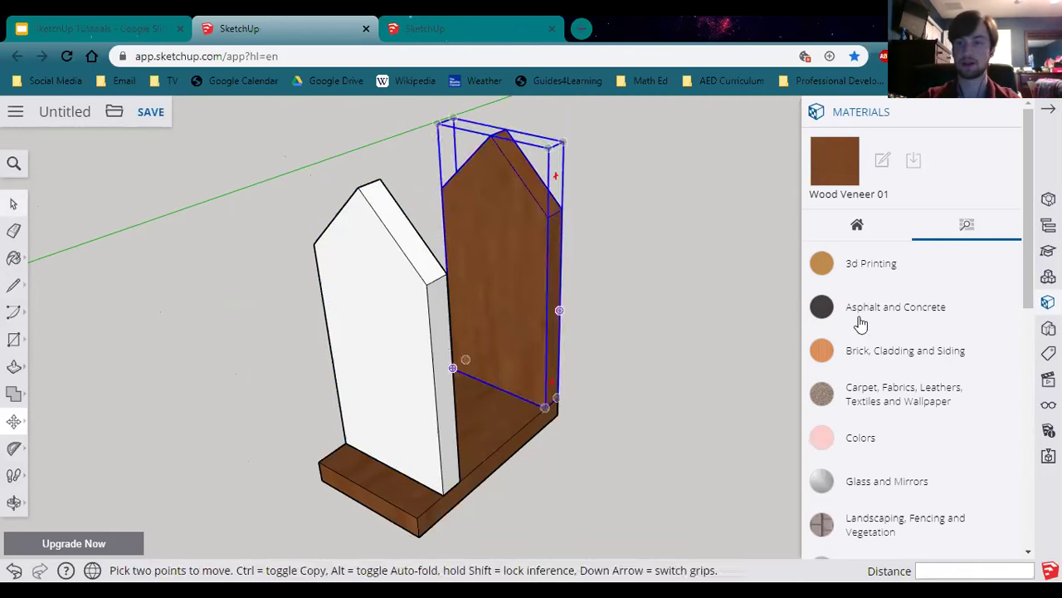
Step: Paint all connected faces of the front peaked board with Wood Veneer 01
left_click(15, 260)
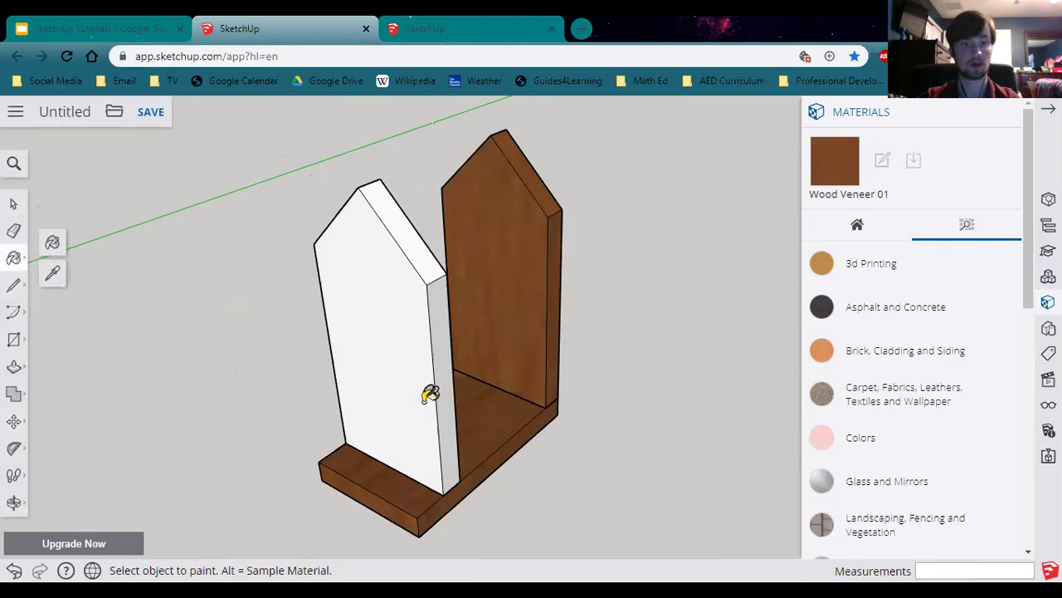
key("ctrl")
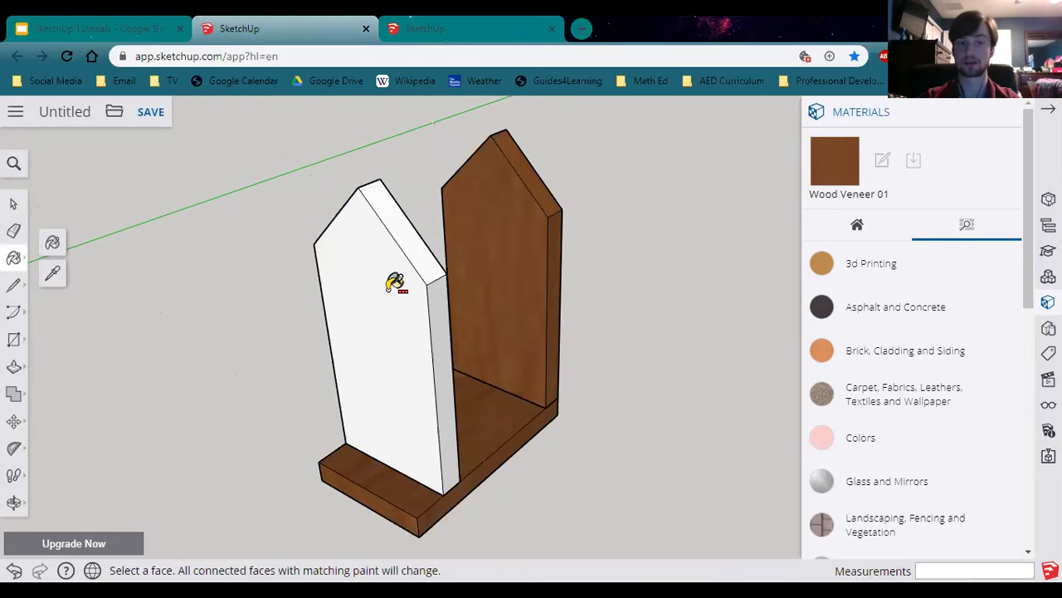
left_click(388, 226, "ctrl")
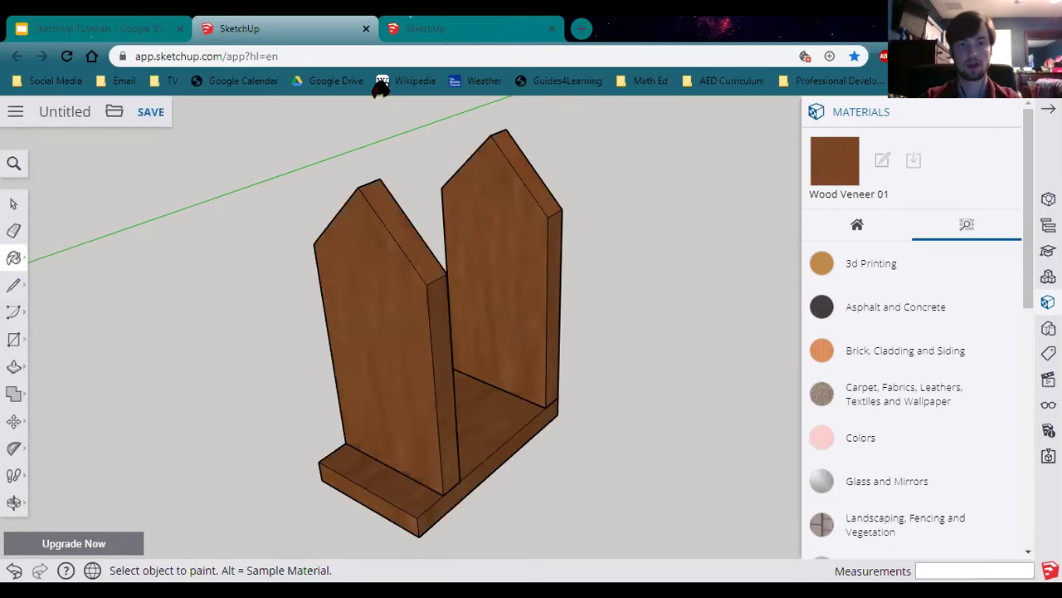
Step: Check the finished birdhouse model, and draw a 1-inch-radius circle centred high on the front board with a 1/8-inch-radius circle below it
left_click(387, 31)
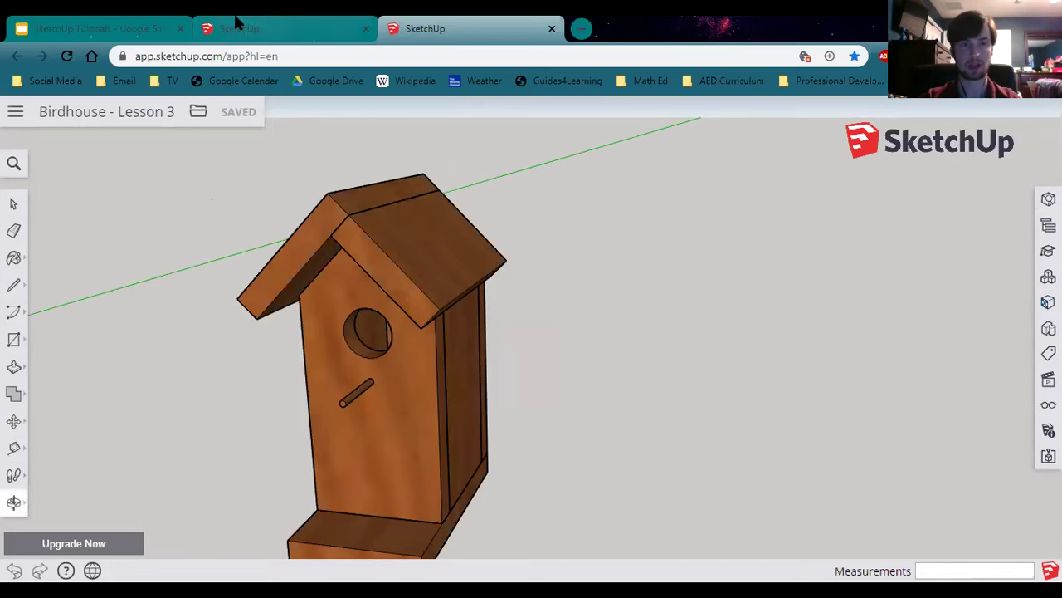
left_click(249, 28)
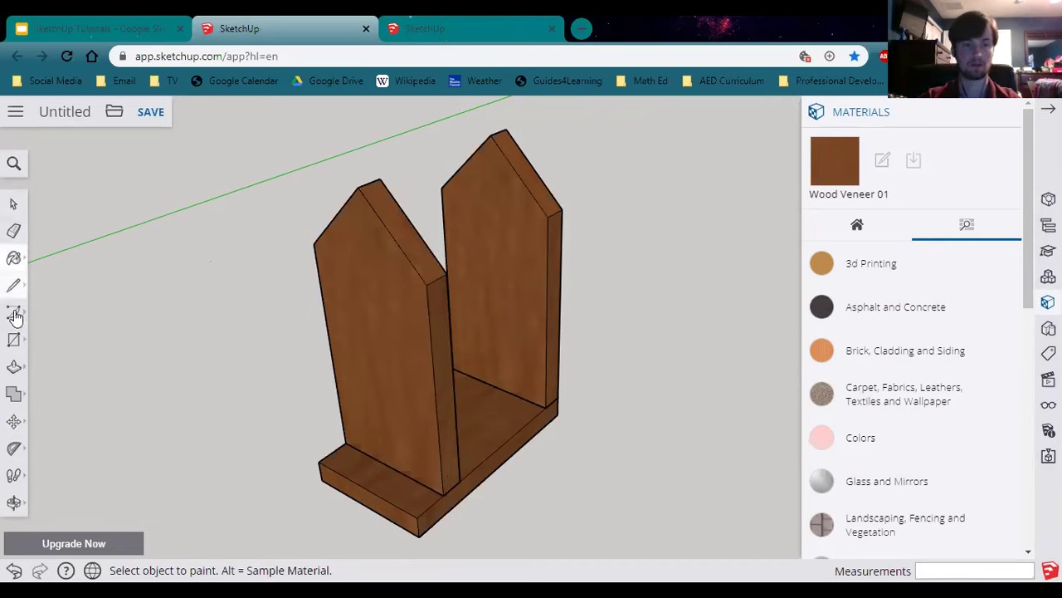
left_click(13, 339)
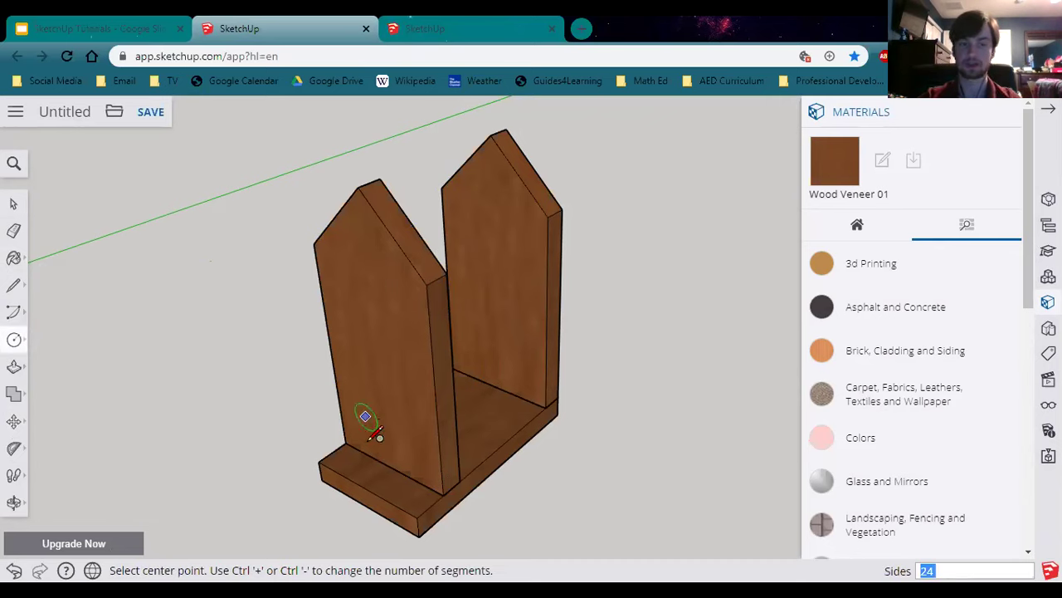
left_click(386, 288)
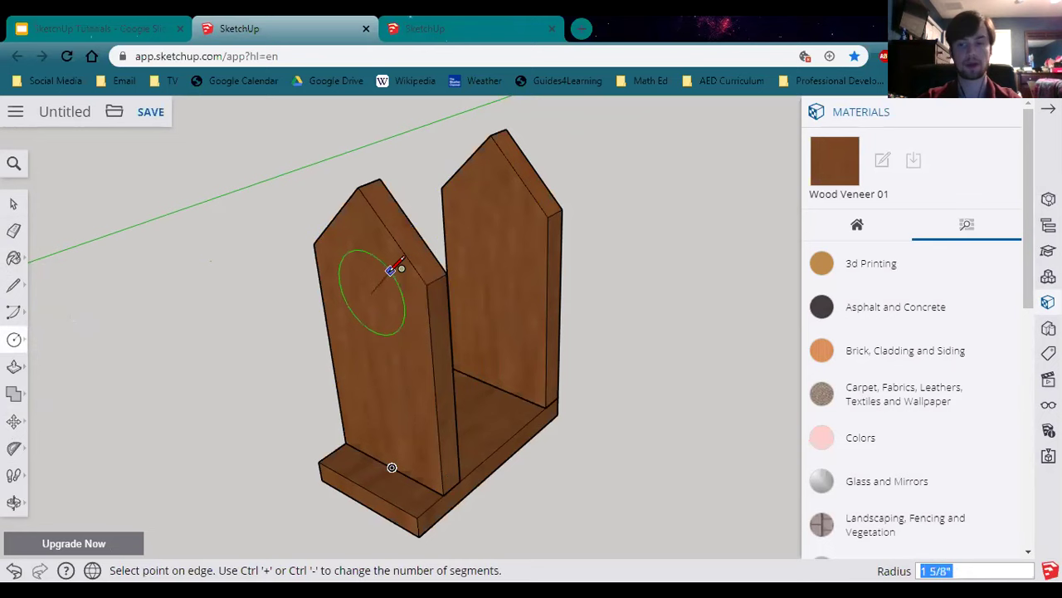
type("1")
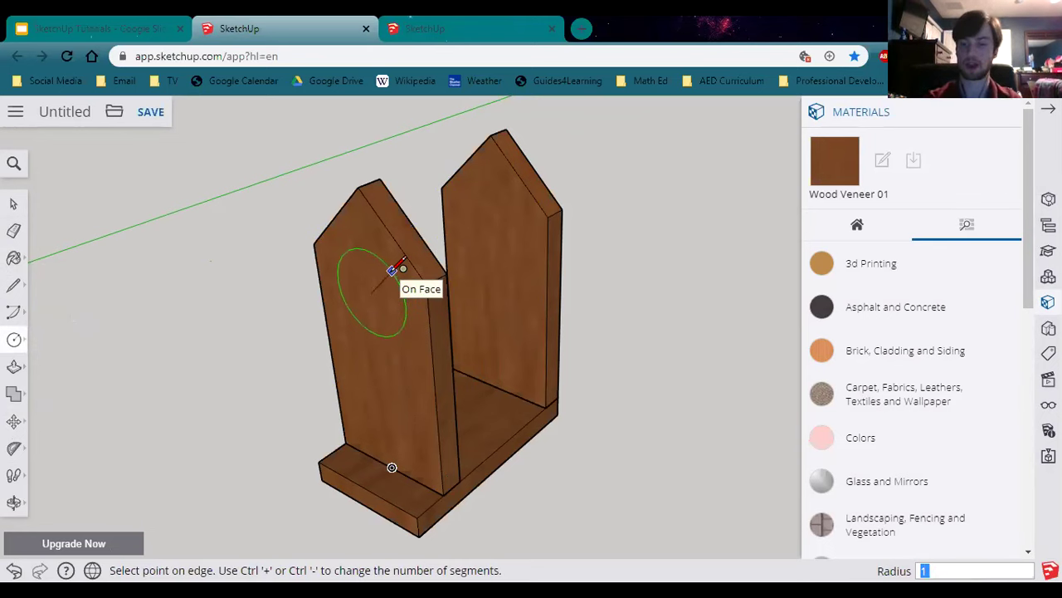
key("Return")
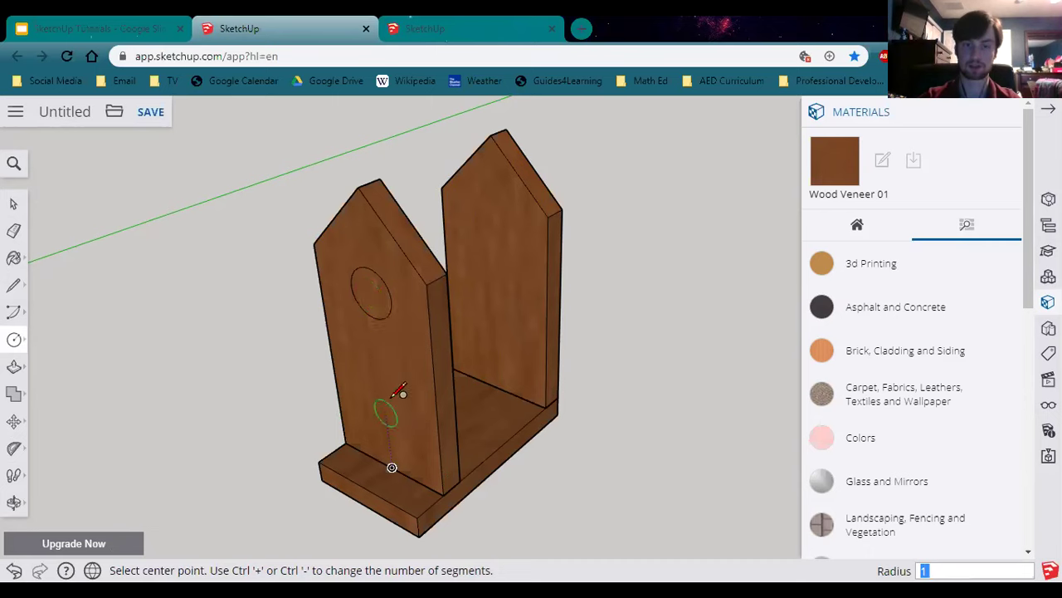
left_click(389, 344)
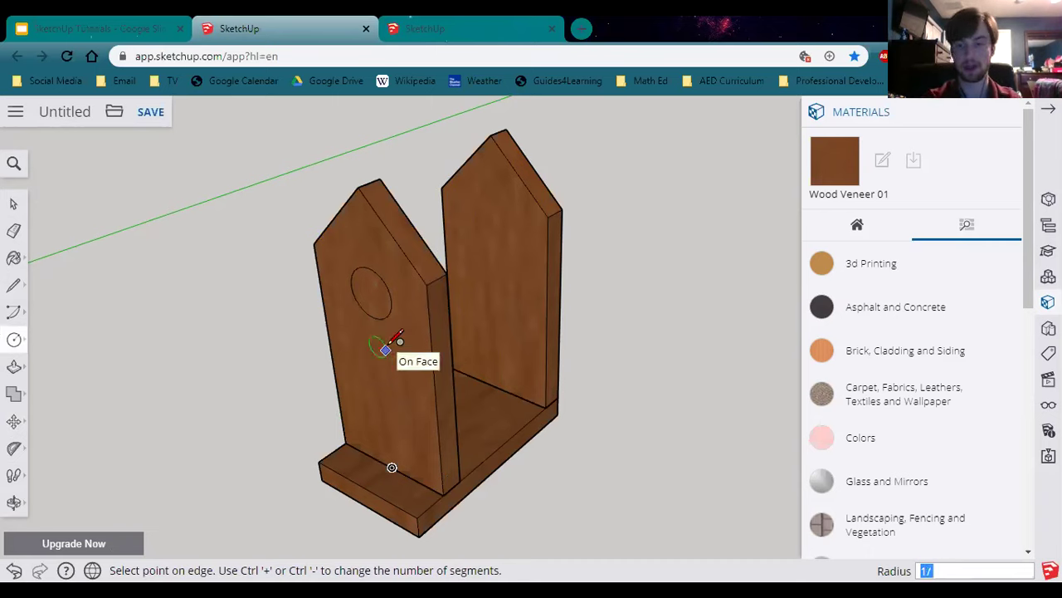
left_click(386, 347)
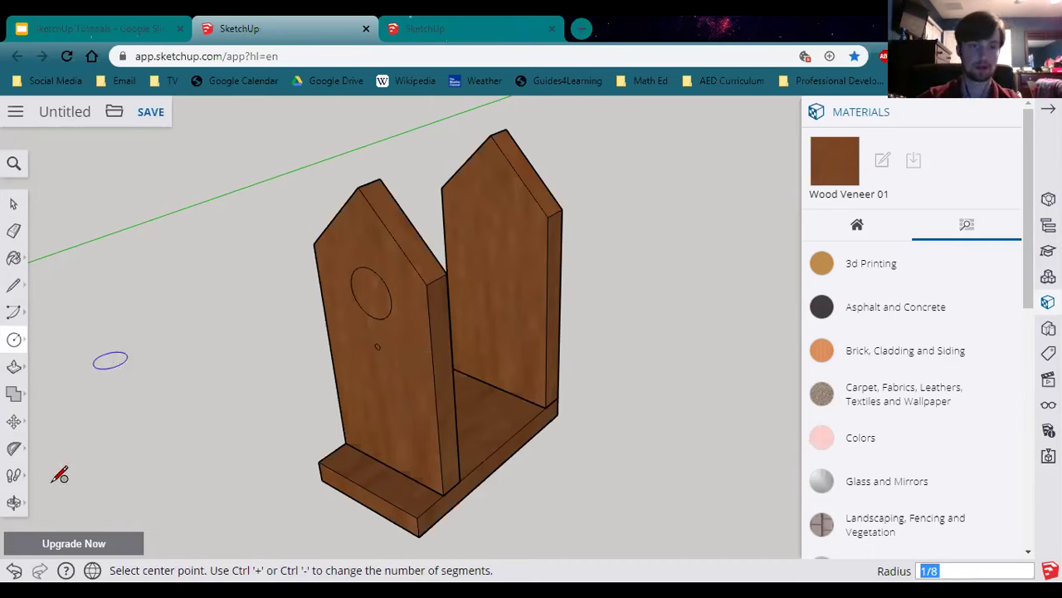
Step: Push the large circle about 1 7/8 inches back through the front board
left_click(13, 367)
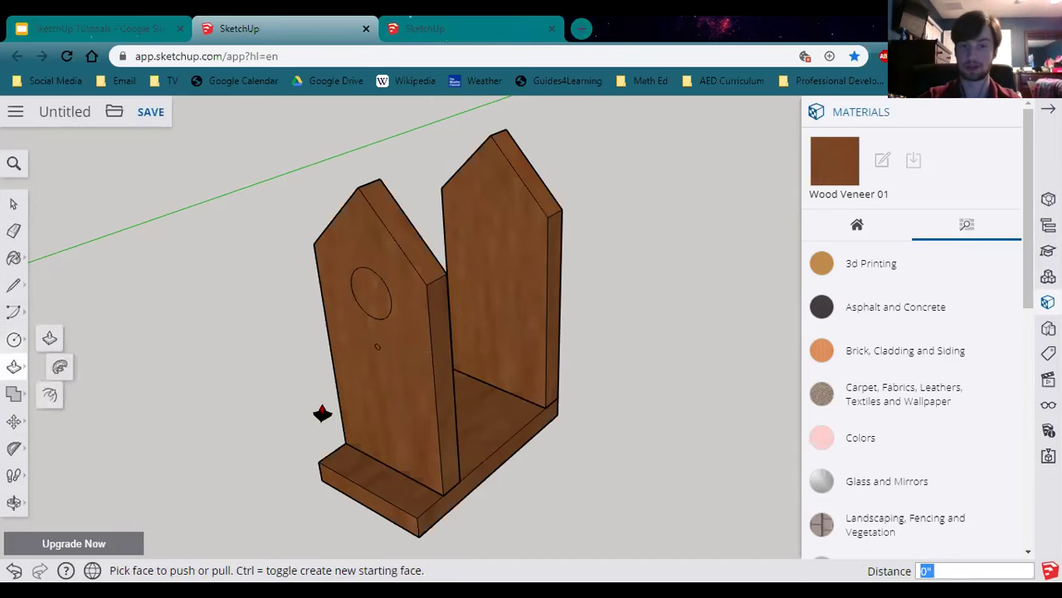
left_click(376, 286)
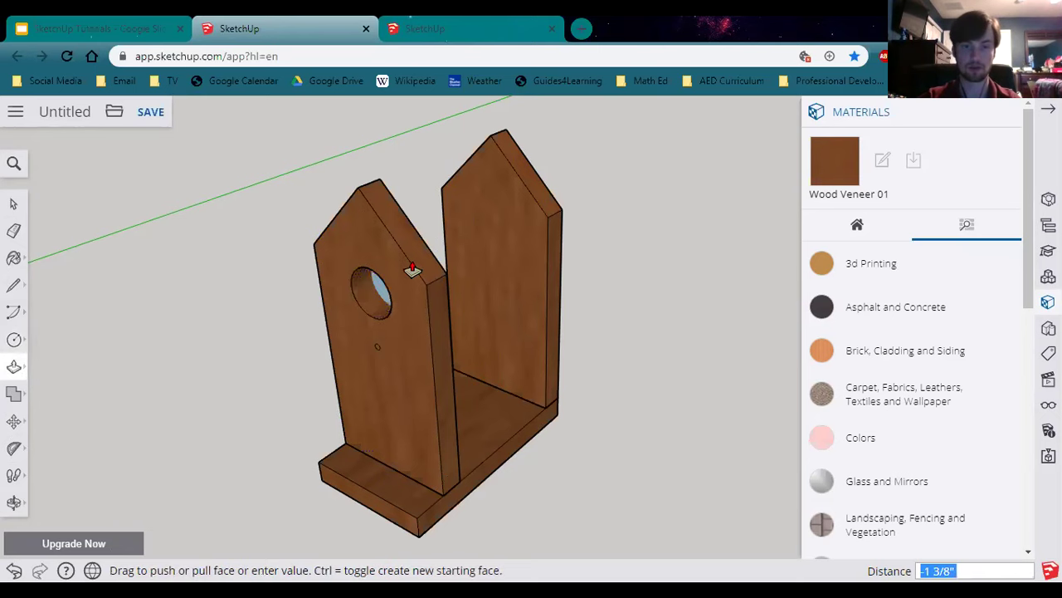
left_click(406, 268)
Step: Push the small circle 1 inch back through the front board to its rear face
scroll(371, 355, "up", 6)
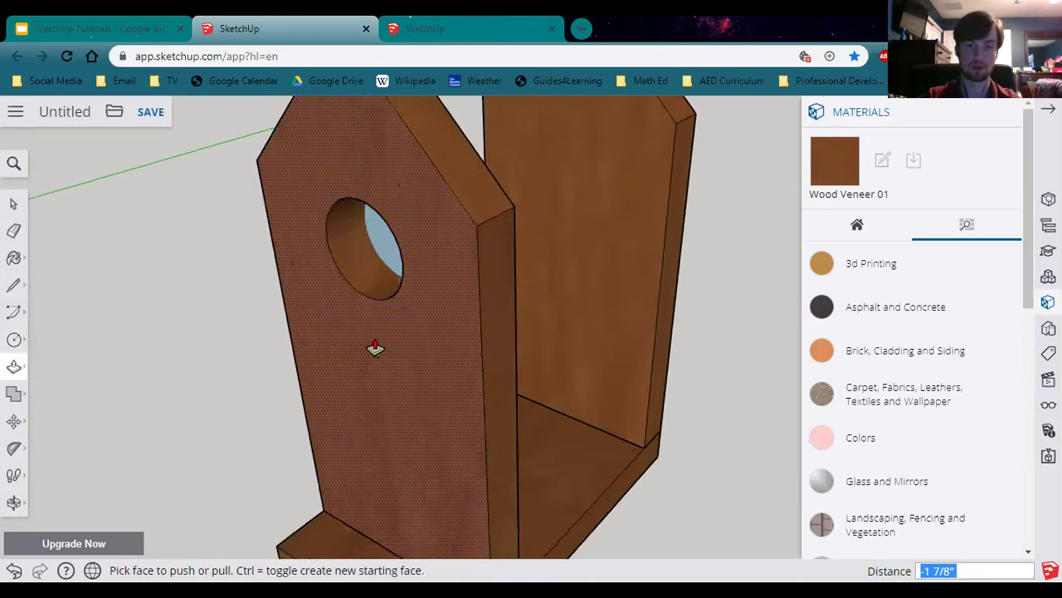
left_click(377, 363)
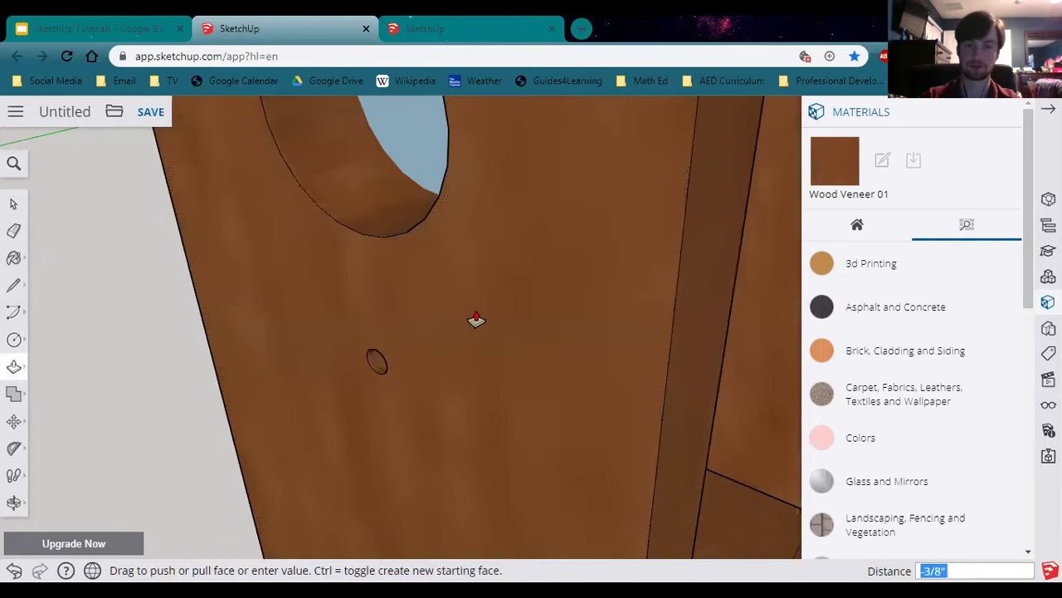
middle_click_drag(526, 441, 129, 389)
left_click(573, 396)
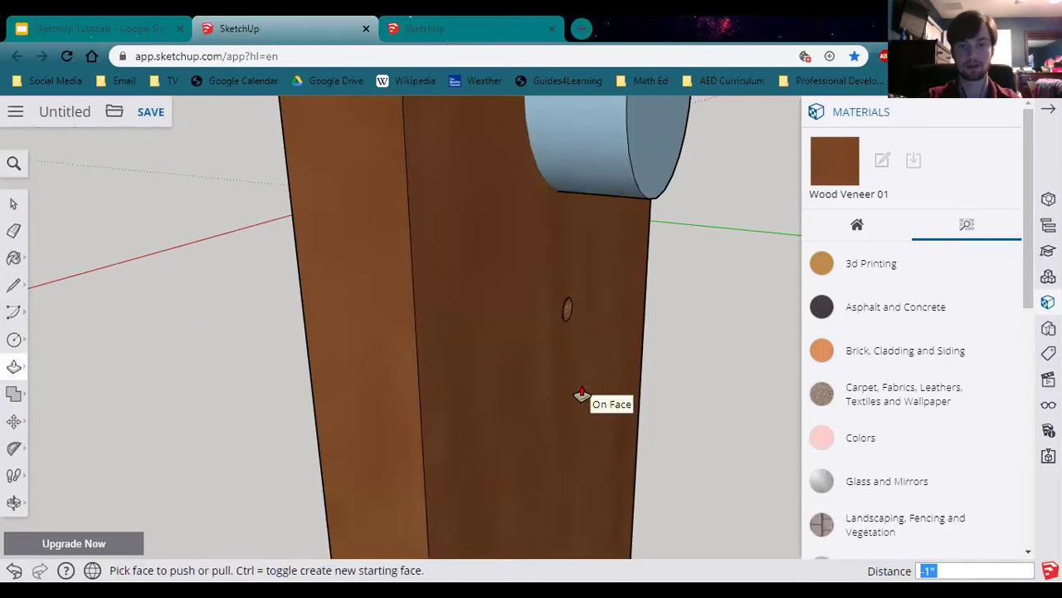
Step: Delete the side and end faces of the cylinder protruding behind the front board, along with its leftover circular edge
middle_click_drag(171, 324, 403, 352)
middle_click_drag(659, 366, 540, 356)
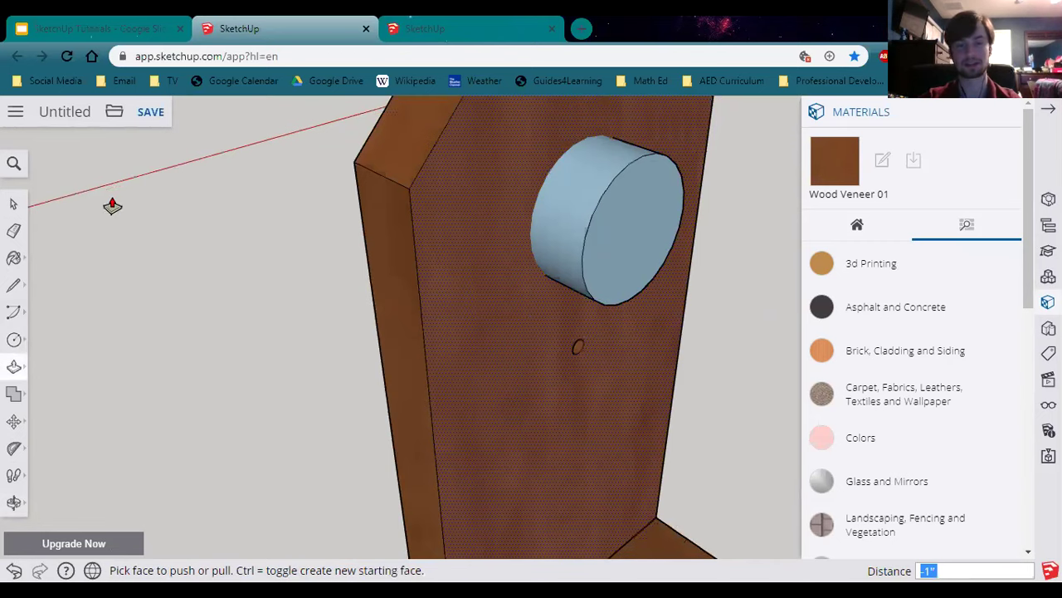
left_click(12, 204)
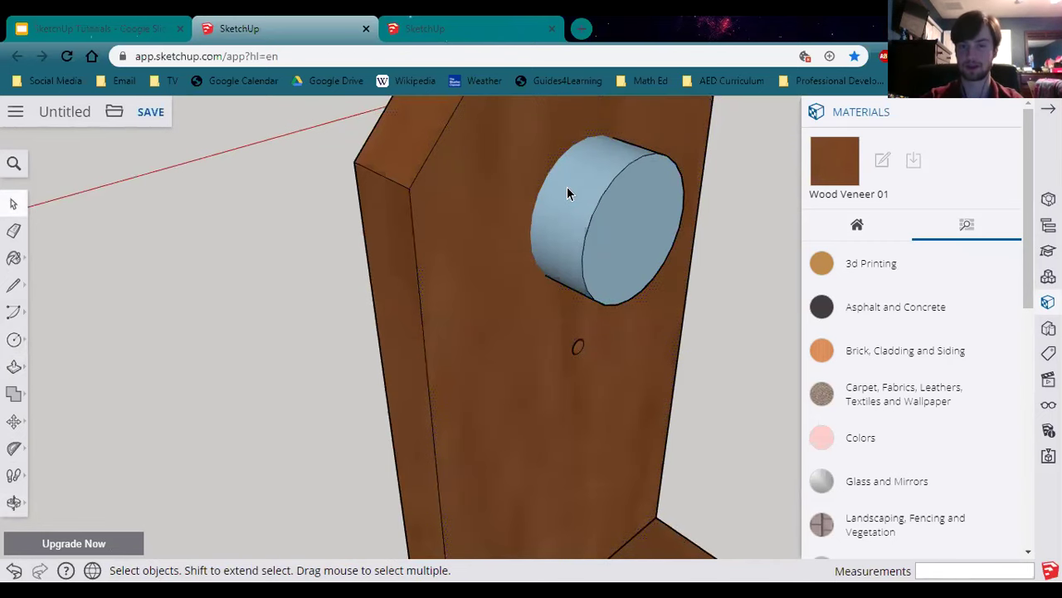
left_click(570, 221)
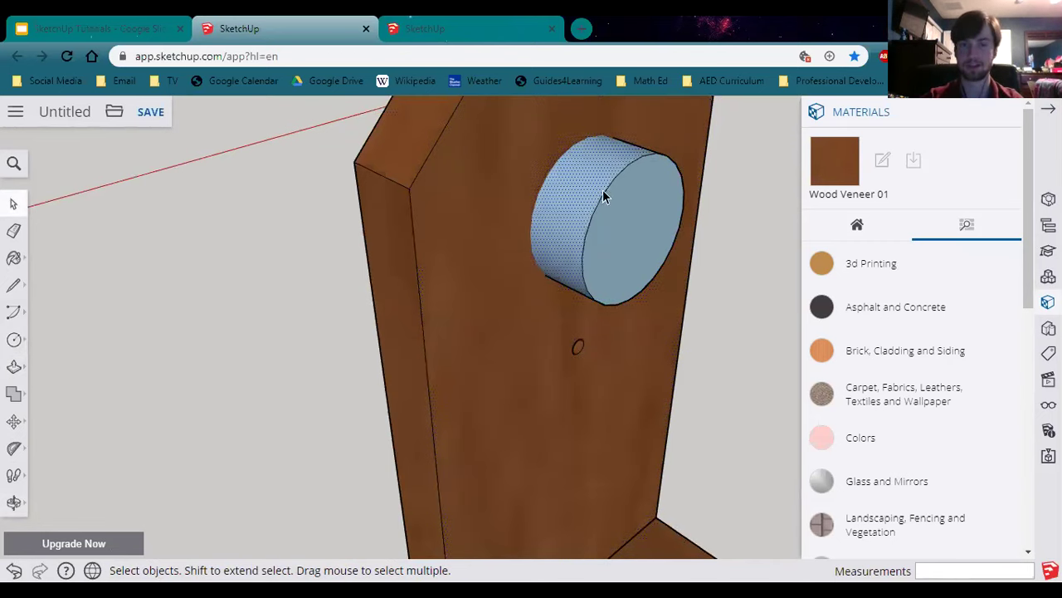
triple_click(608, 265)
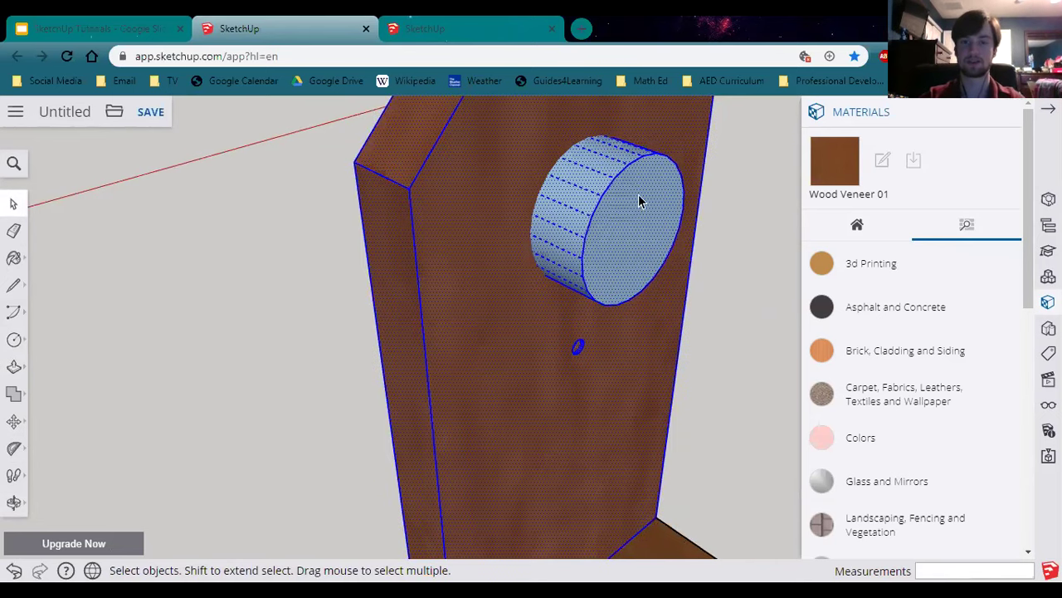
left_click(585, 236)
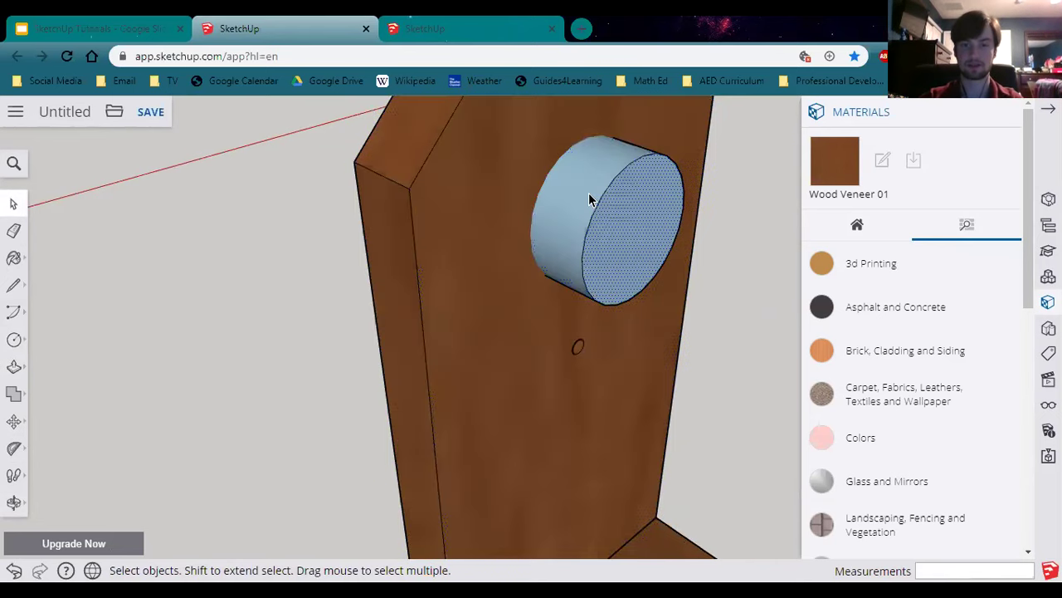
left_click(628, 230, "shift")
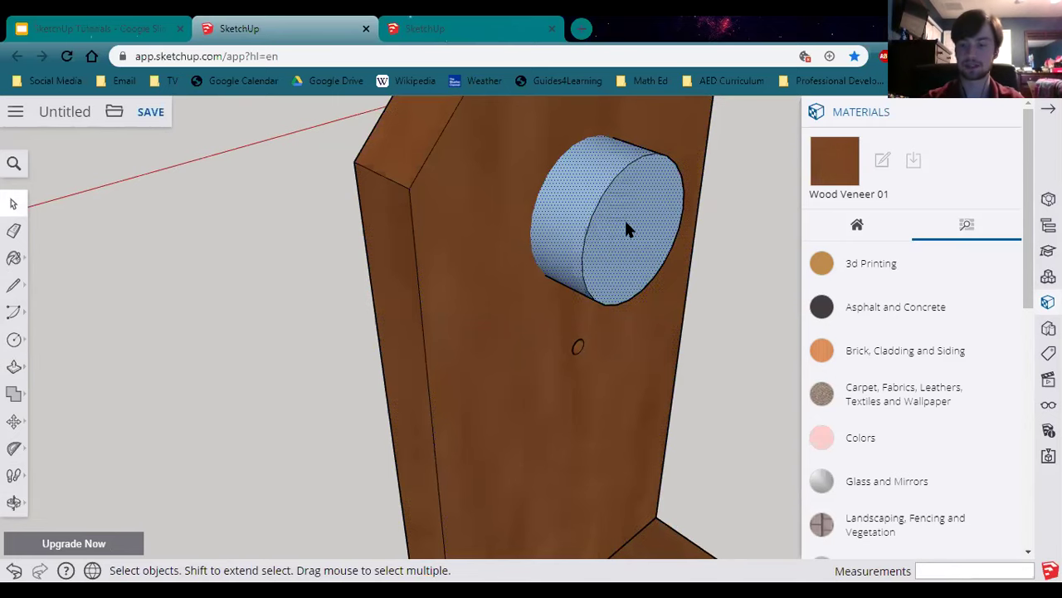
key("Delete")
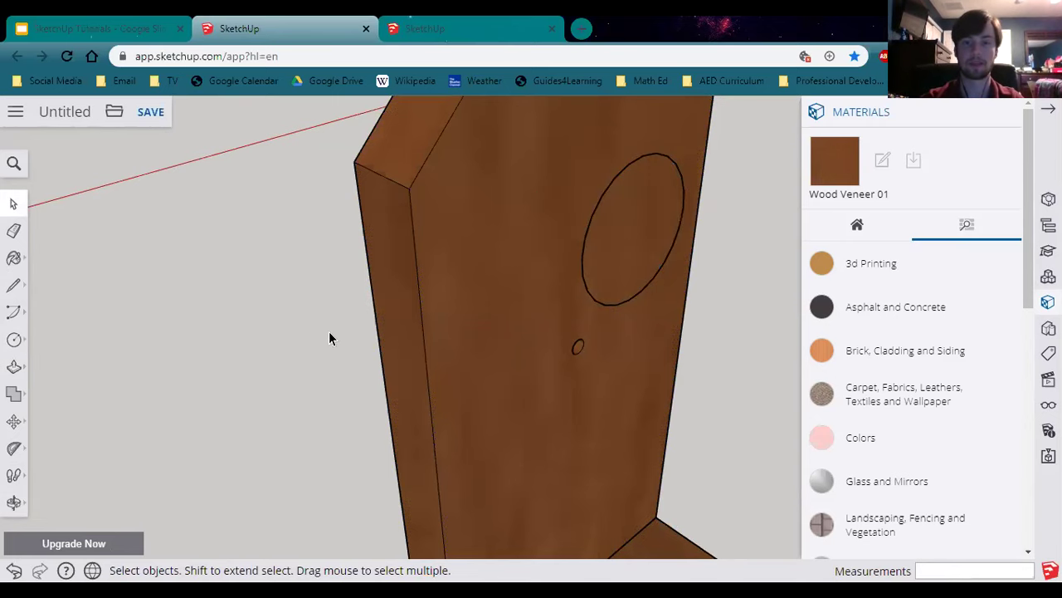
middle_click_drag(403, 358, 642, 256)
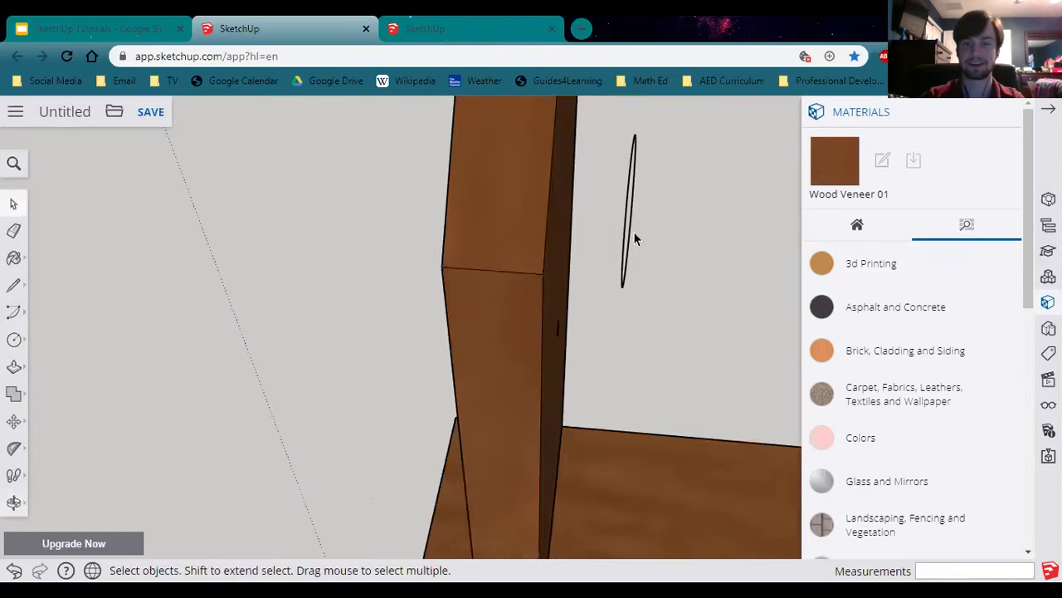
left_click(626, 265)
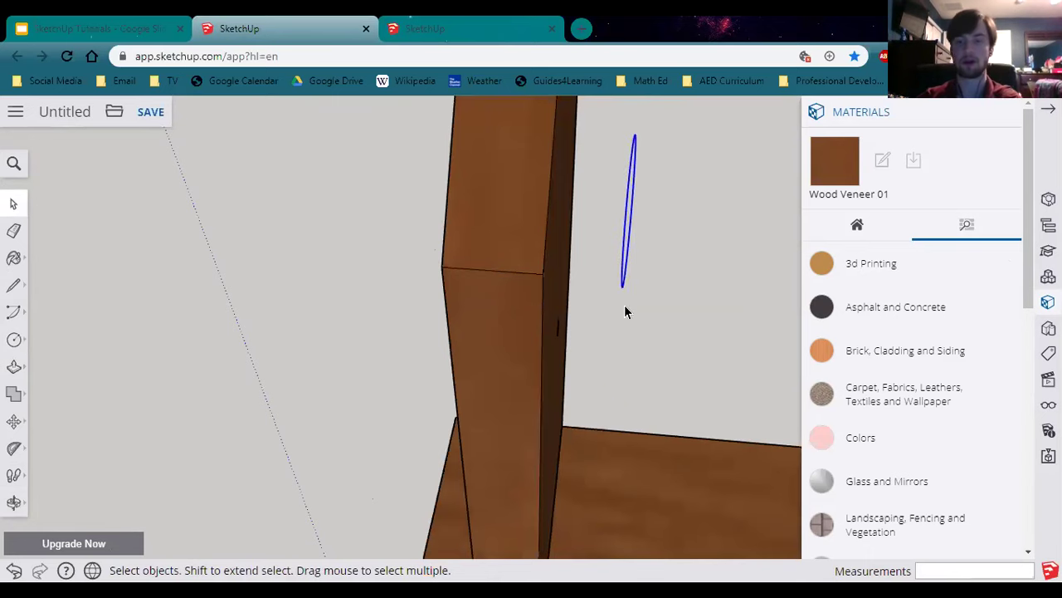
key("Delete")
Step: Try to push the blue face of the large hole through the front board
middle_click_drag(260, 312, 212, 237)
left_click(14, 366)
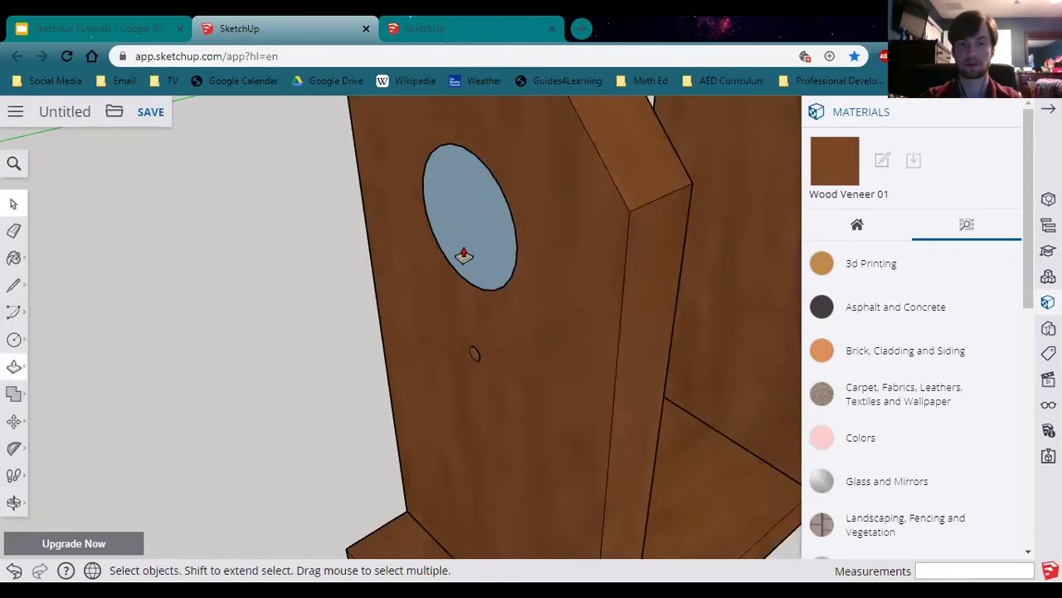
left_click(465, 253)
left_click(626, 231)
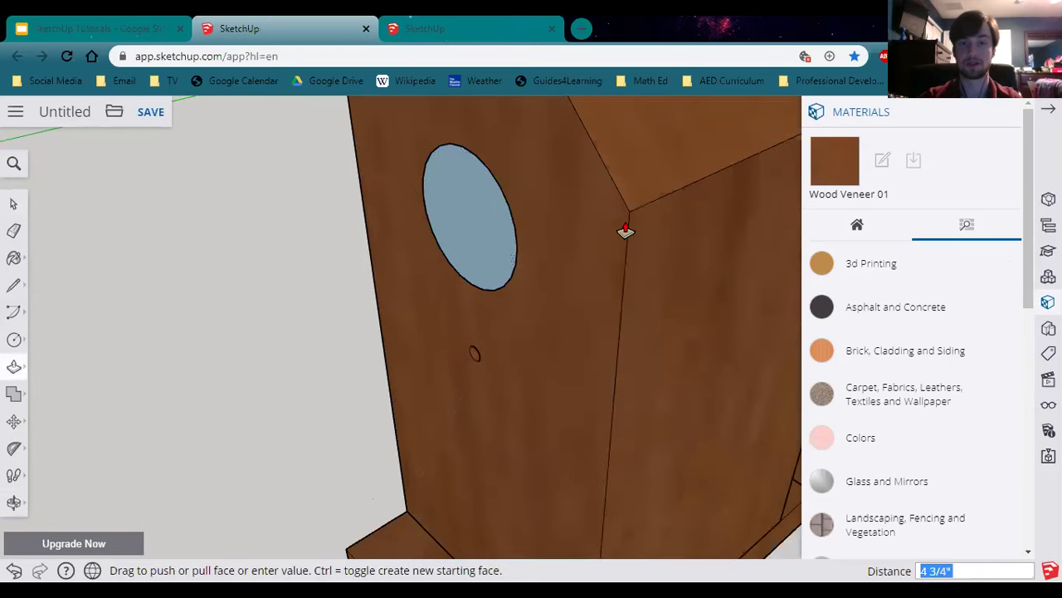
left_click(571, 272)
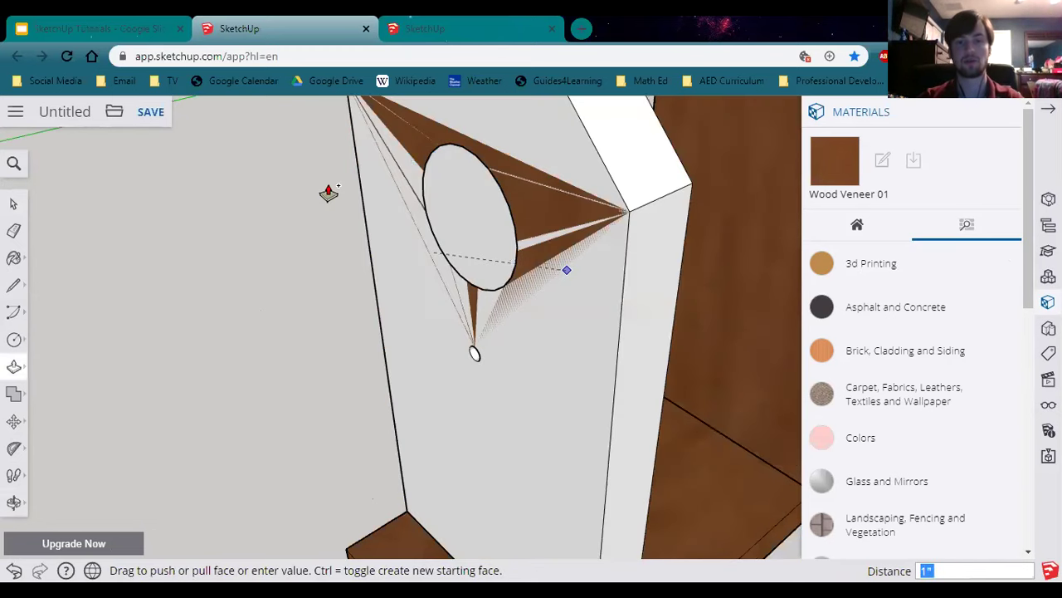
key("Escape")
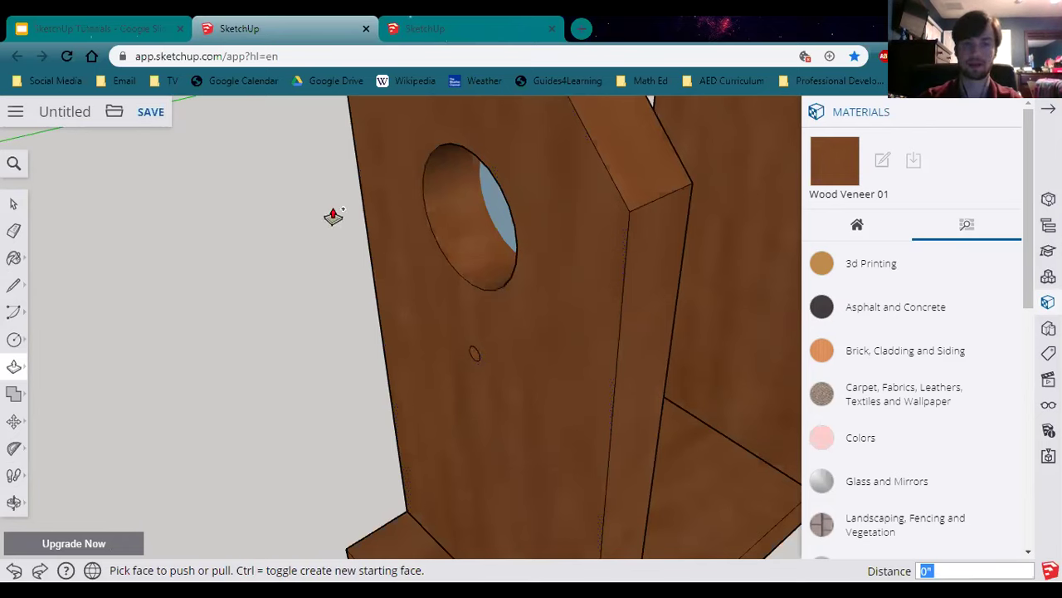
Step: Undo the hole operations and redo as needed to restore the painted front board with its two circles not yet pushed in
key("ctrl+z")
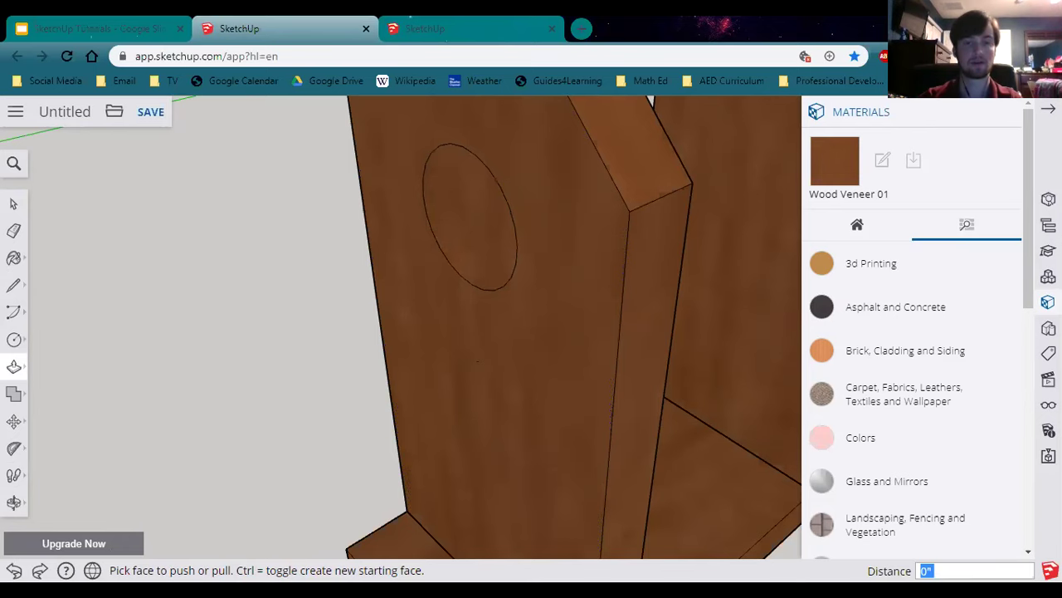
scroll(354, 373, "down", 5)
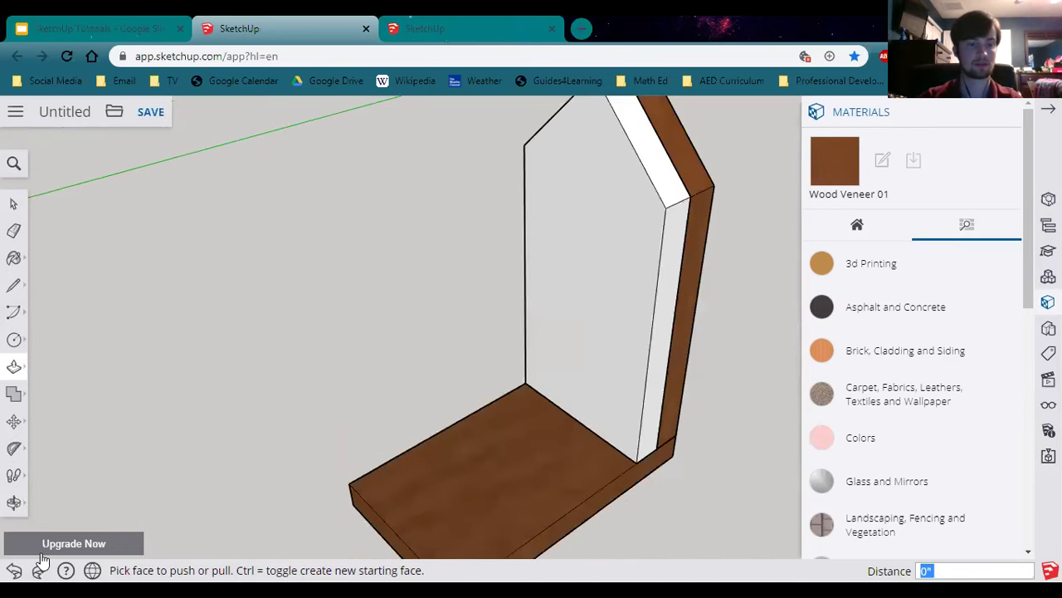
key("ctrl+z")
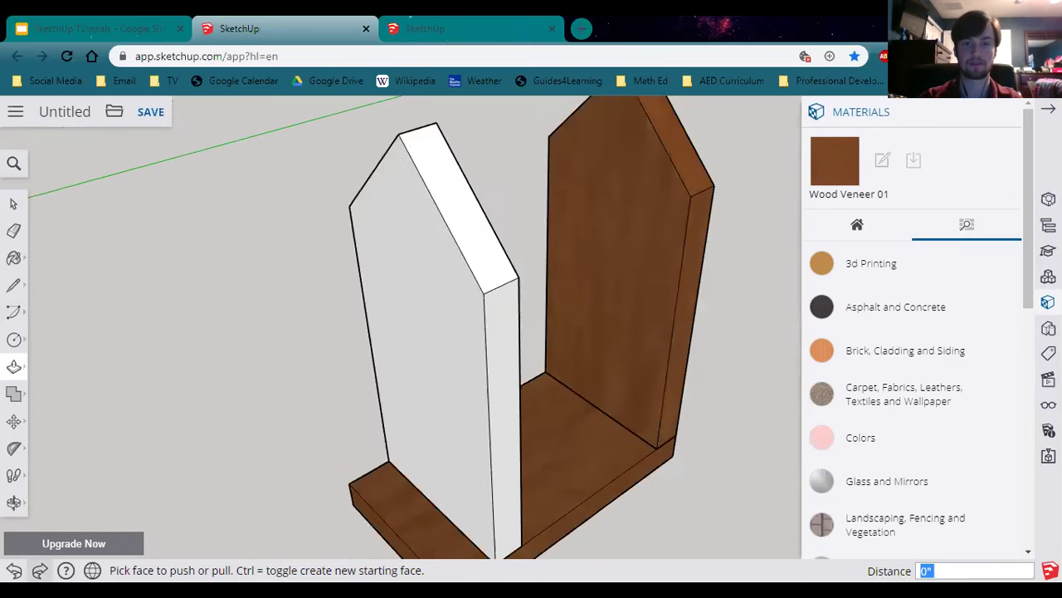
left_click(39, 570)
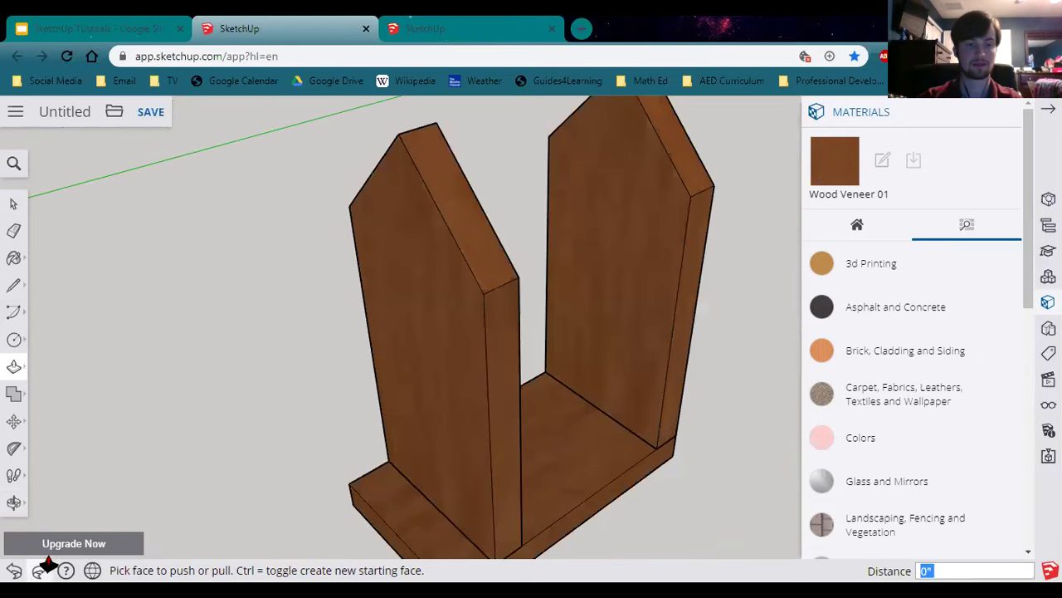
left_click(39, 570)
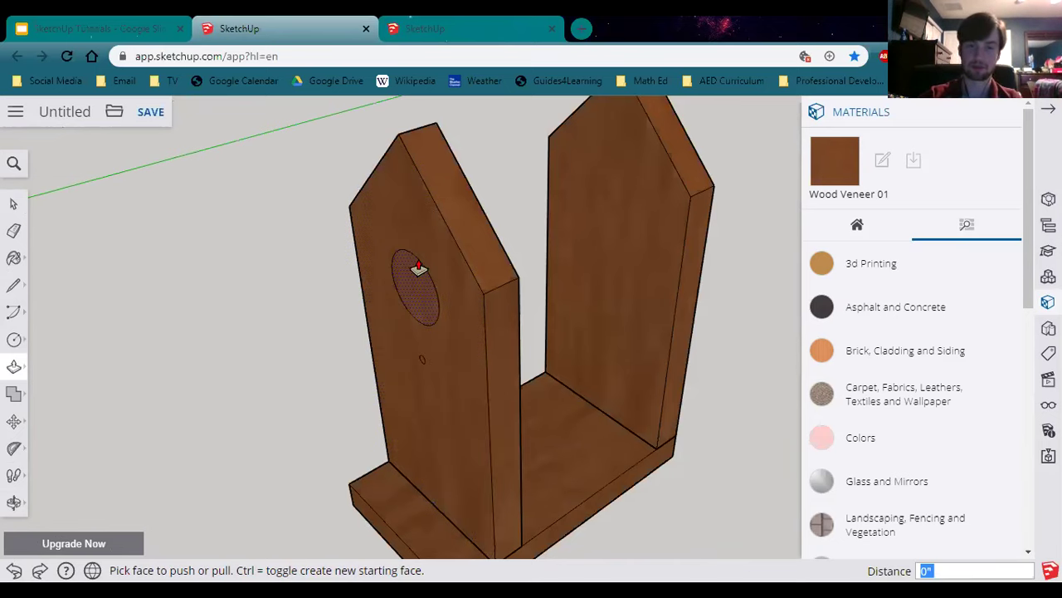
Step: Push the large circle exactly 1 inch back to the front board's rear face to cut the entrance hole
left_click(417, 276)
left_click(522, 313)
middle_click_drag(522, 313, 515, 249)
left_click(515, 248)
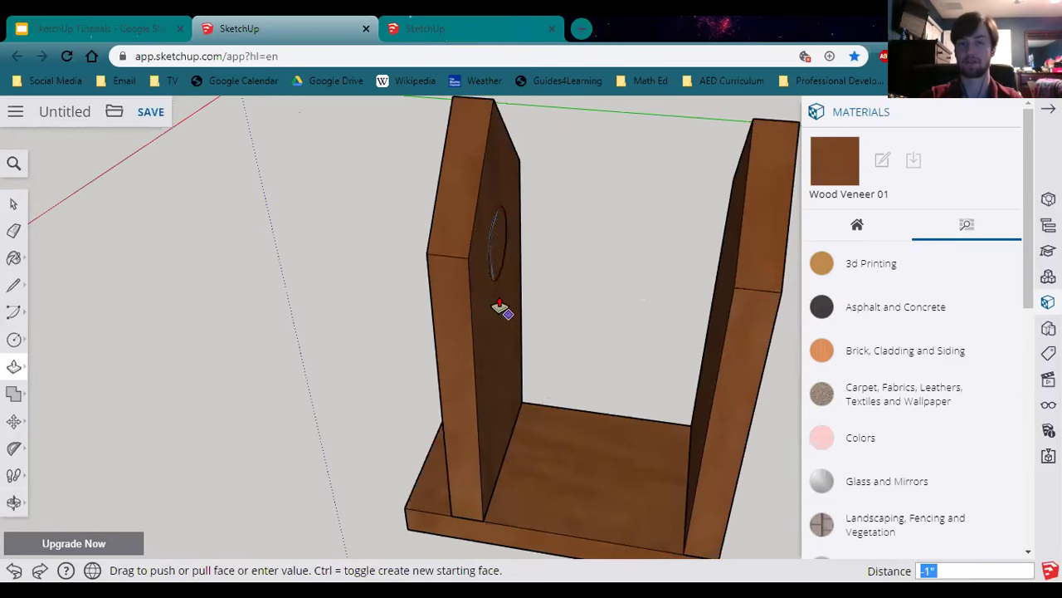
left_click(404, 278)
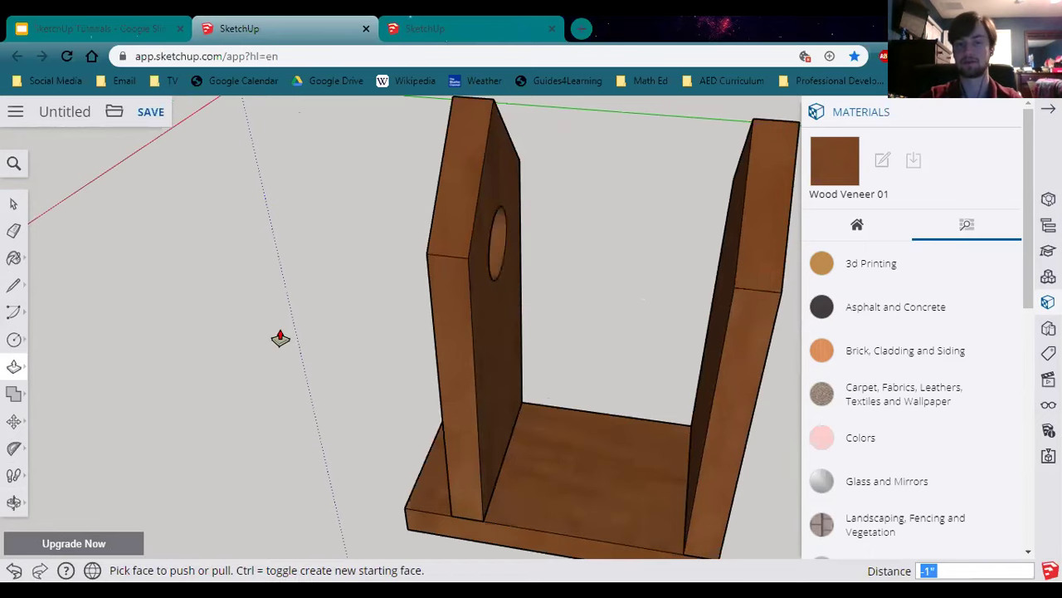
Step: Push the small circle below the entrance hole 1 inch back into the front board
middle_click_drag(626, 277, 472, 316)
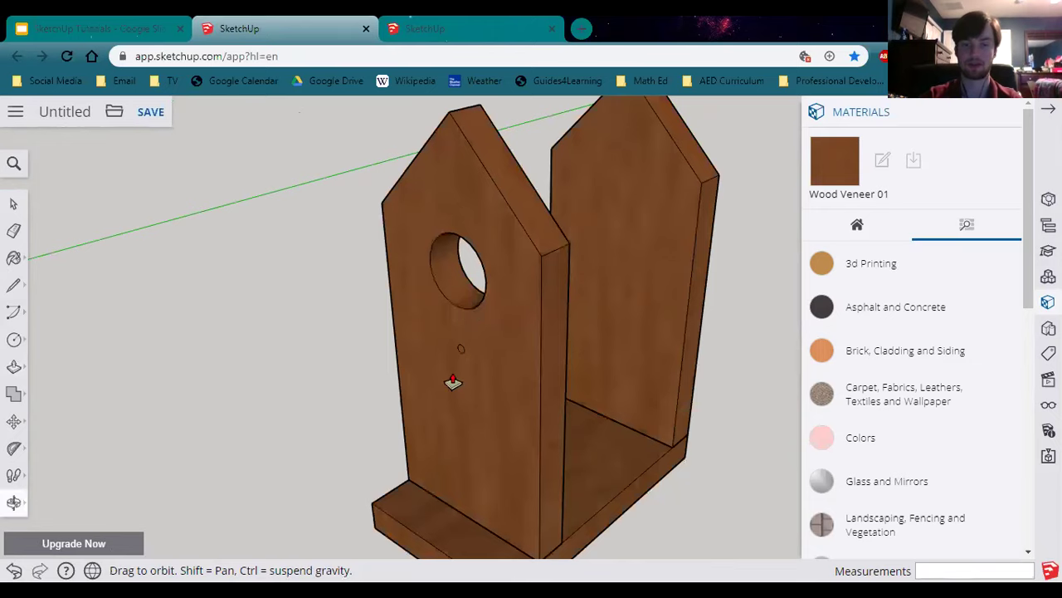
scroll(452, 382, "up", 4)
left_click(592, 435)
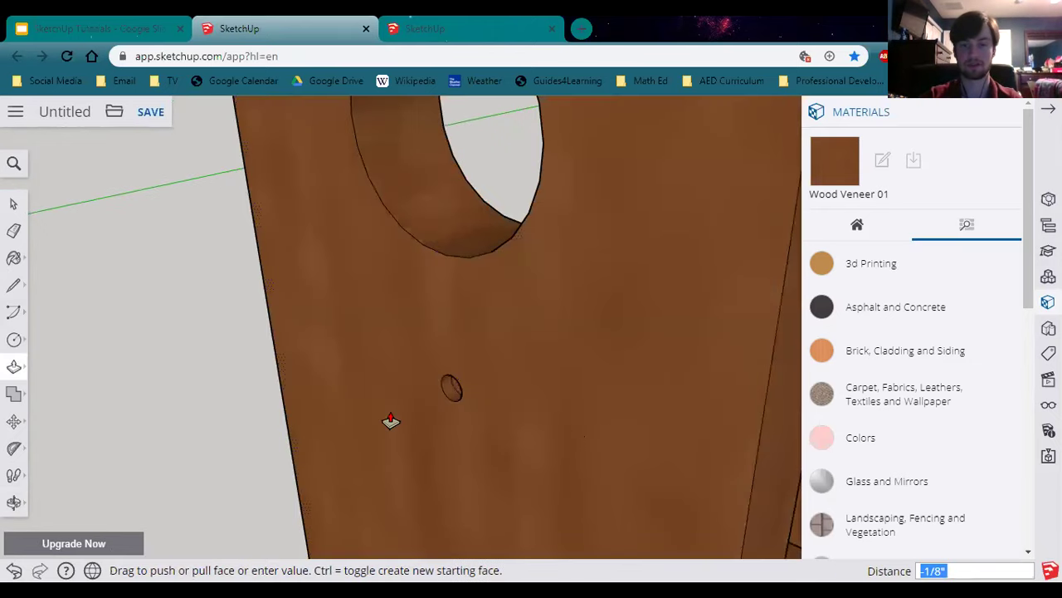
middle_click_drag(391, 421, 469, 390)
type("-1")
key("Return")
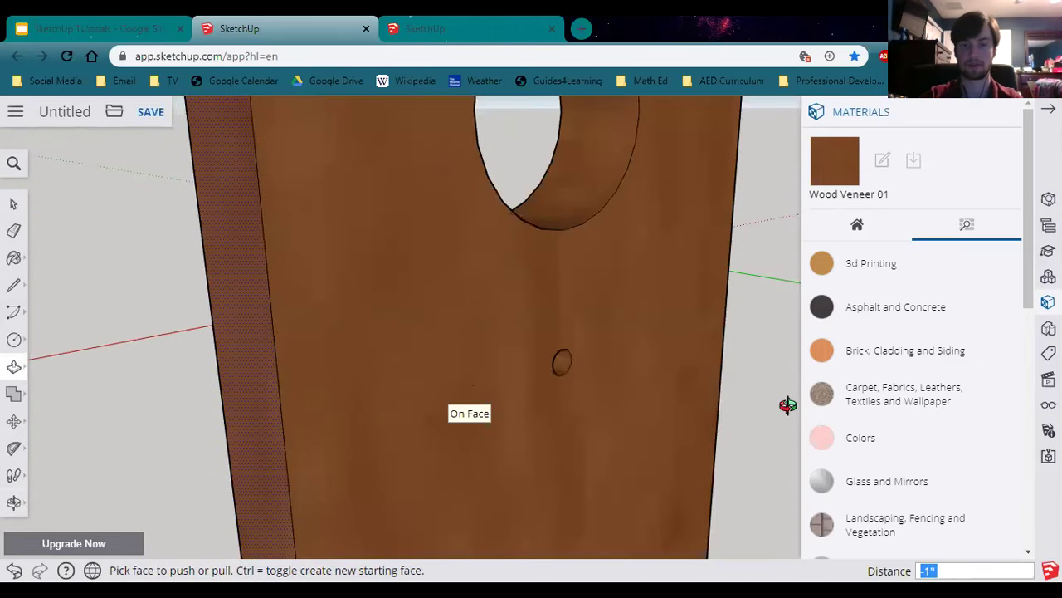
middle_click_drag(788, 404, 750, 466)
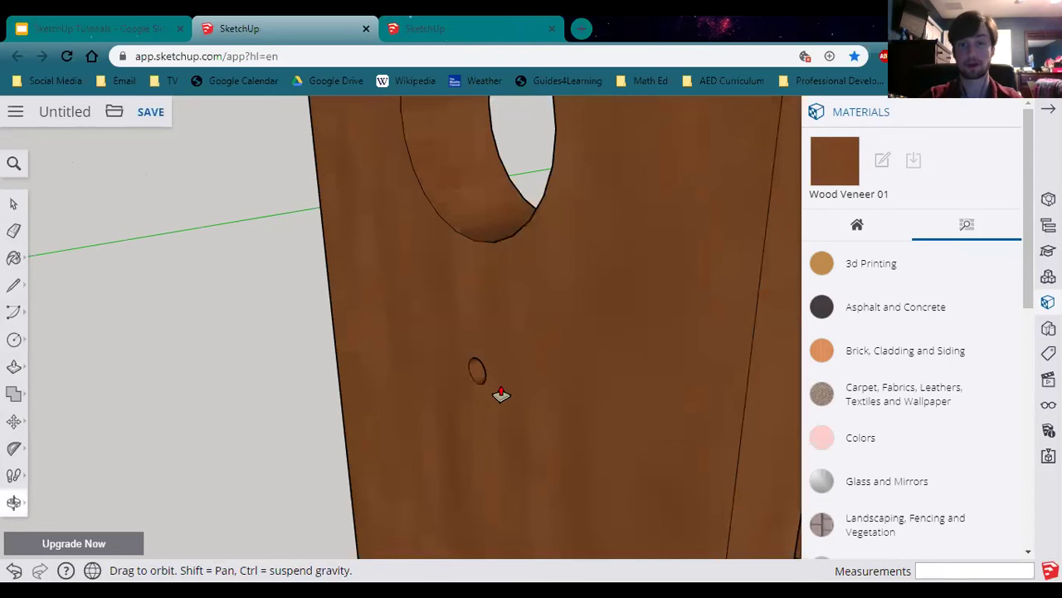
middle_click_drag(500, 394, 560, 390)
Step: Make the whole connected front board with its holes into a component named Front
scroll(560, 390, "down", 3)
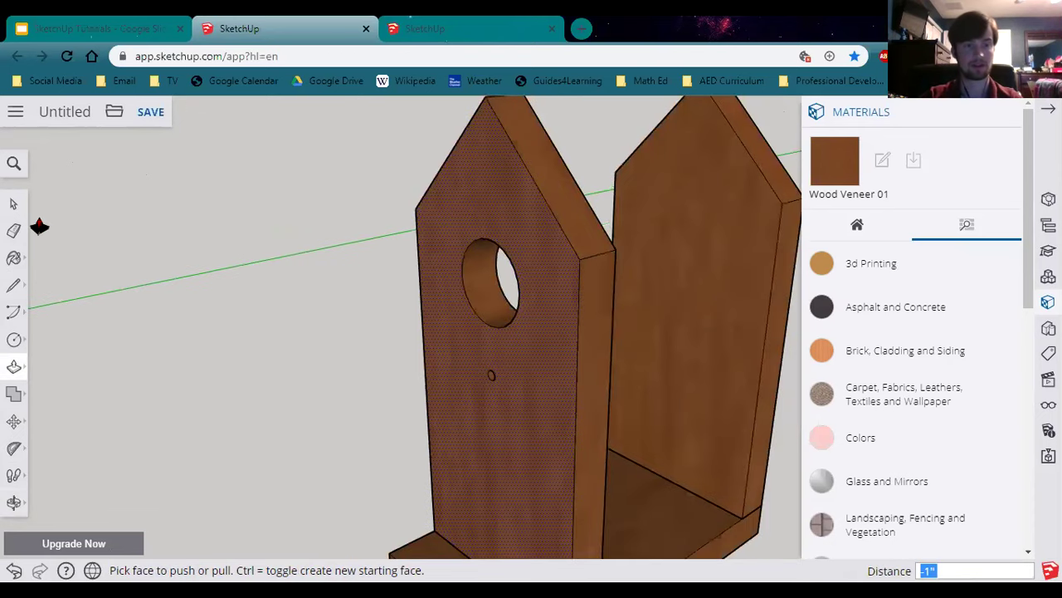
middle_click_drag(41, 225, 45, 230)
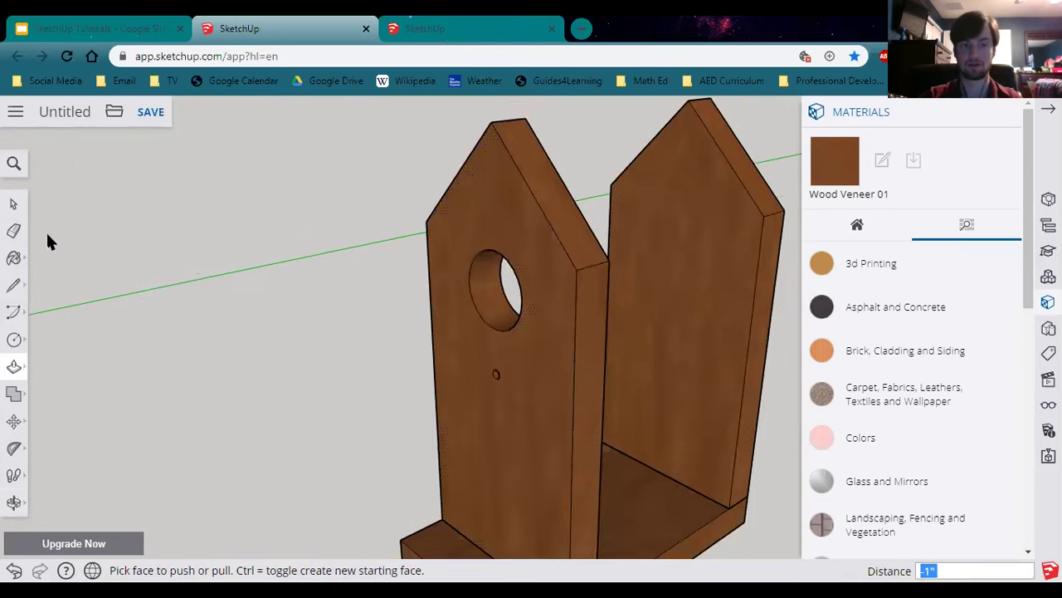
key("space")
triple_click(550, 436)
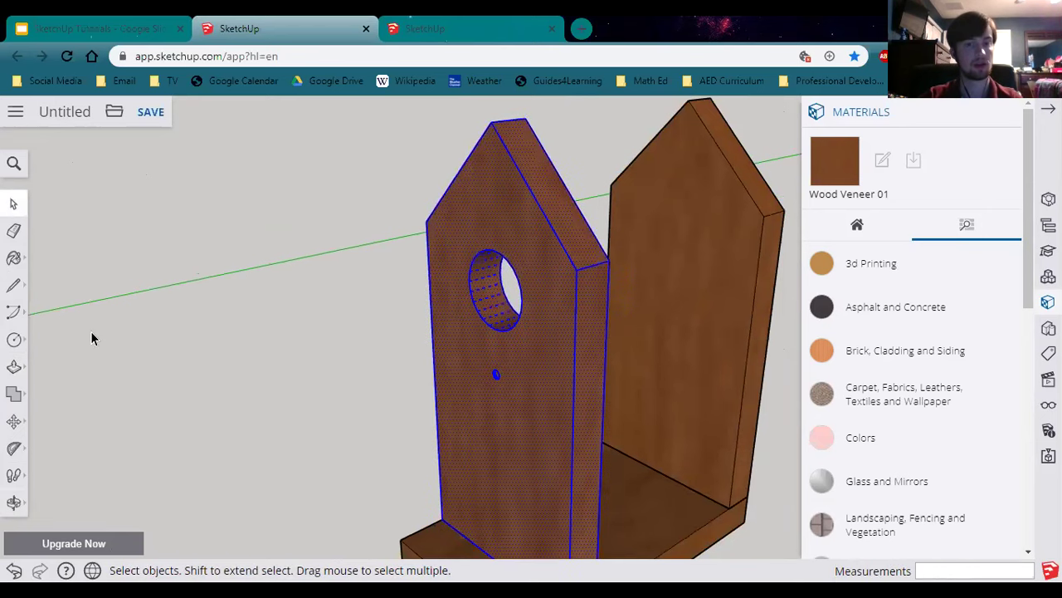
right_click(599, 453)
left_click(602, 386)
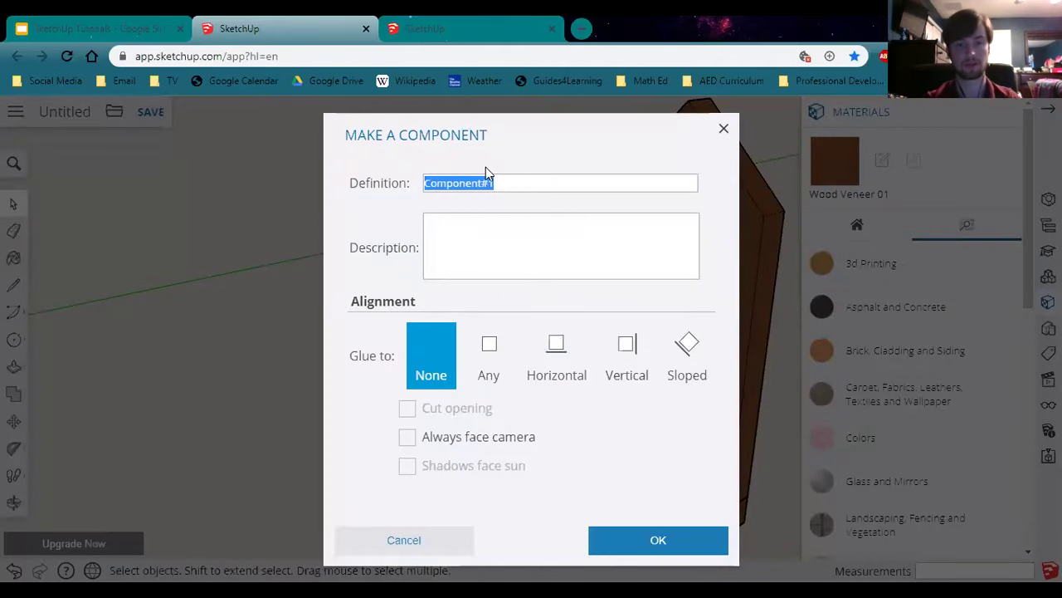
type("Front")
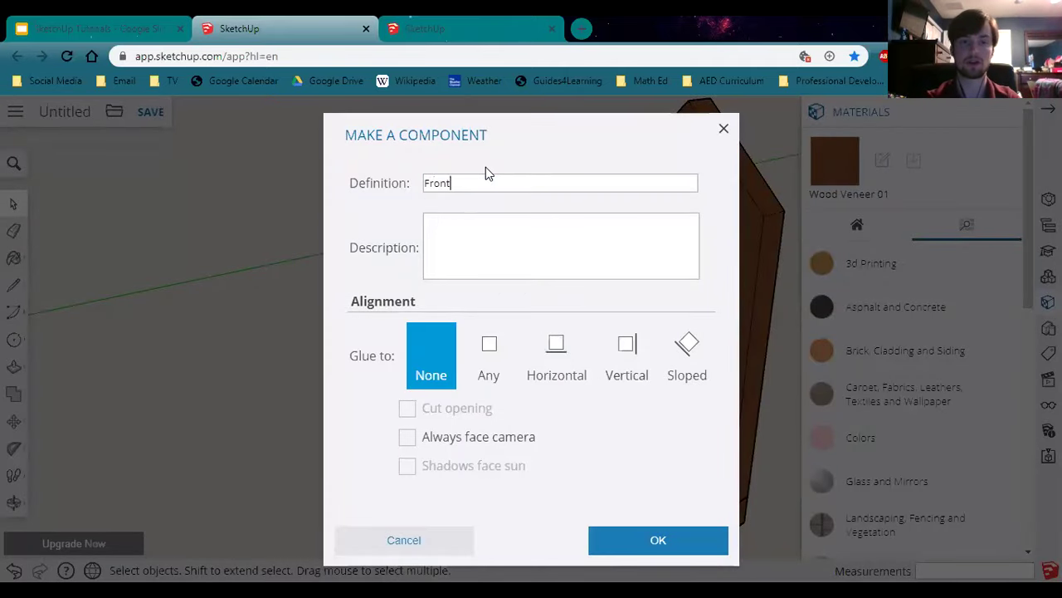
left_click(611, 540)
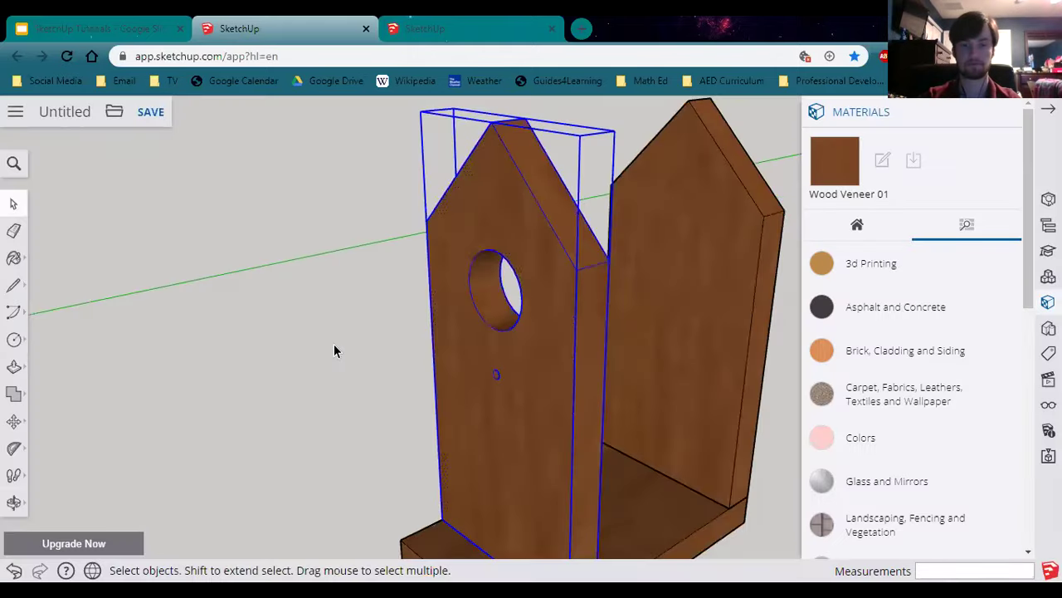
left_click(382, 439)
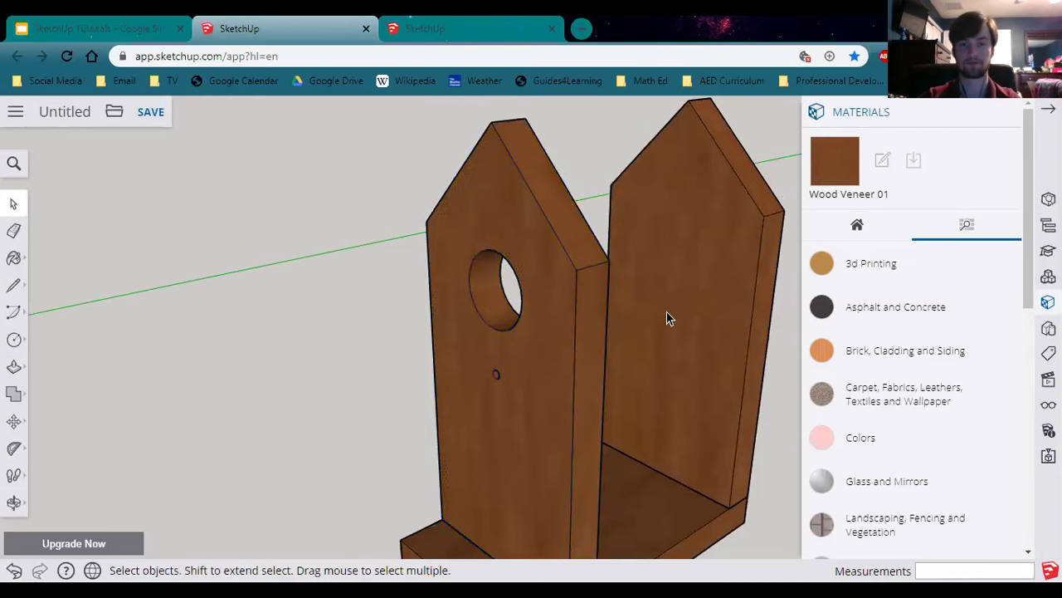
Step: Check the side boards and roof on the finished Birdhouse - Lesson 3 model, and return to the working model
left_click(425, 28)
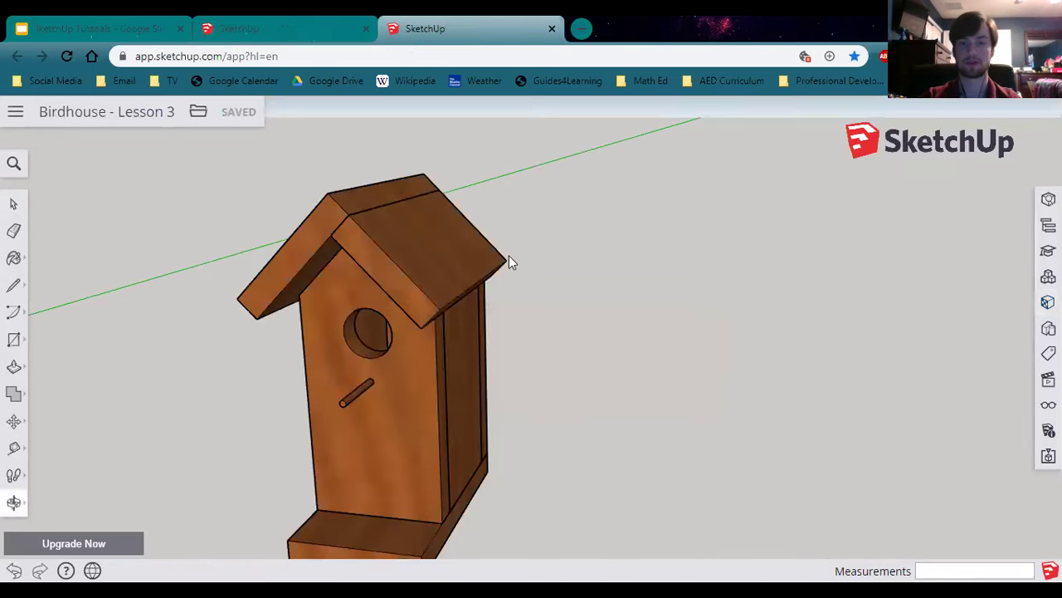
middle_click_drag(311, 412, 377, 396)
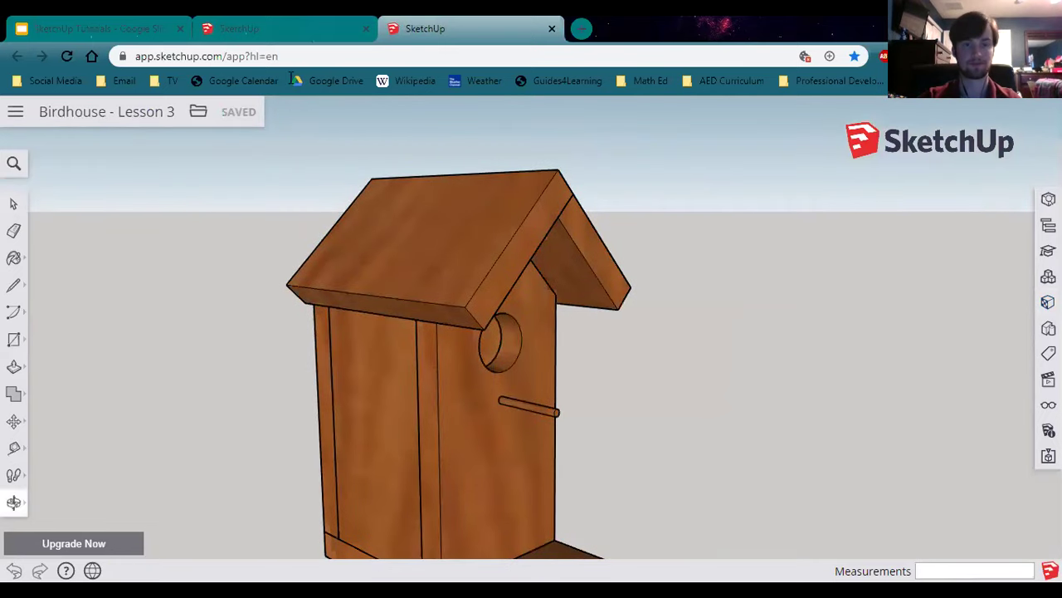
left_click(249, 28)
Step: Draw a 9 1/4" by 6" rectangle closing one side between the front and back boards, from the front board's upper inner corner to the base
mouse_move(624, 462)
middle_mouse_down()
mouse_move(603, 477)
mouse_move(564, 398)
mouse_move(285, 380)
middle_mouse_up()
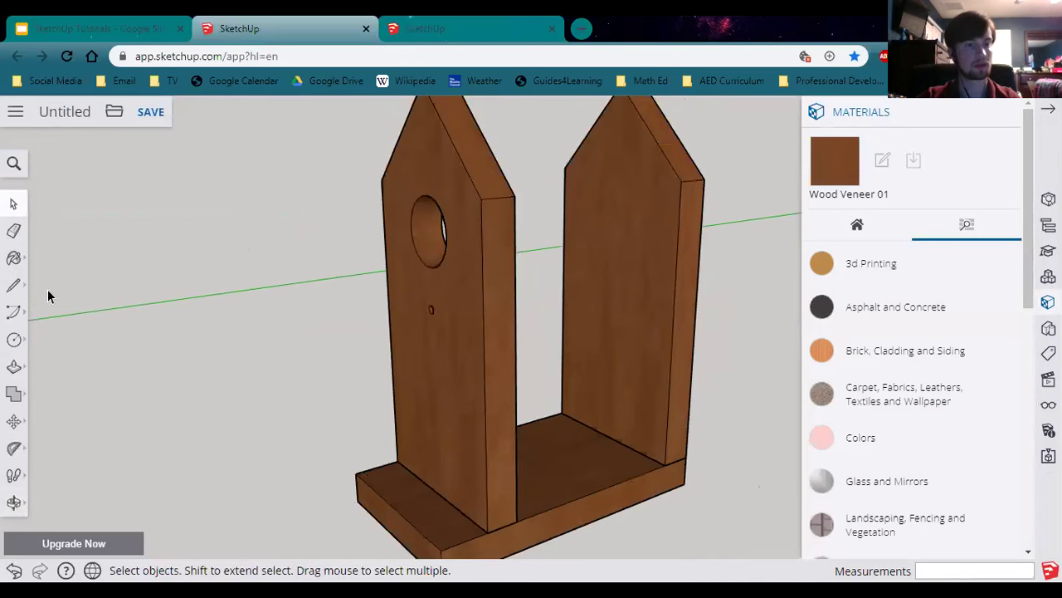
left_click(15, 339)
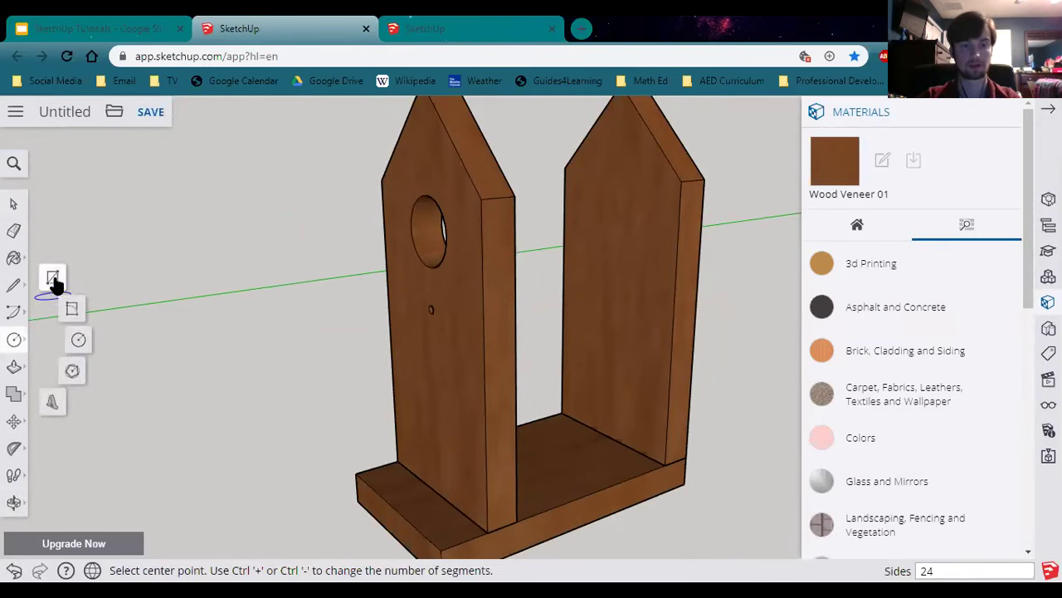
left_click(52, 279)
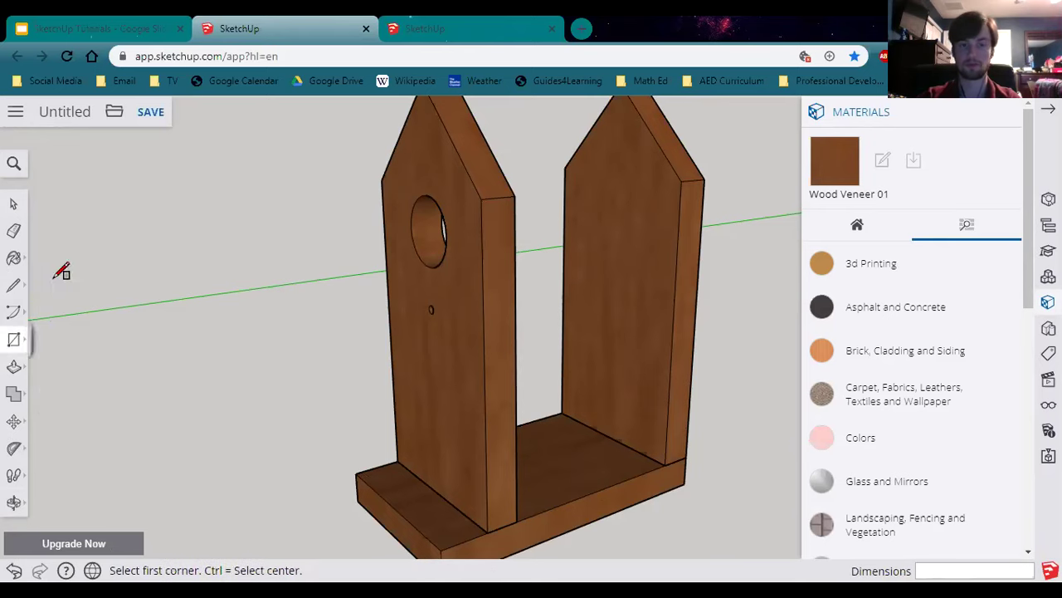
left_click(515, 195)
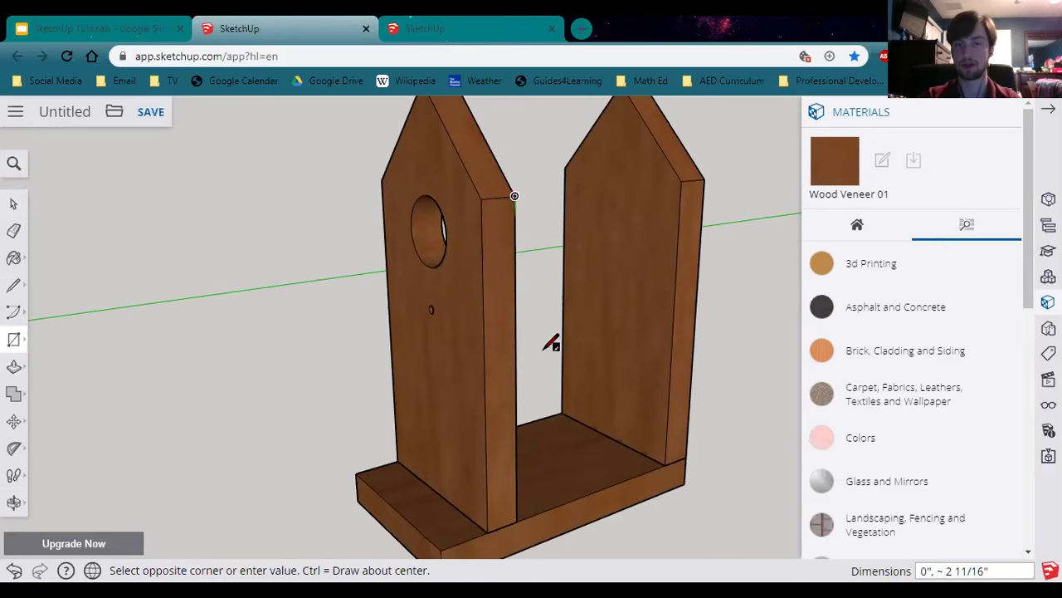
left_click(665, 465)
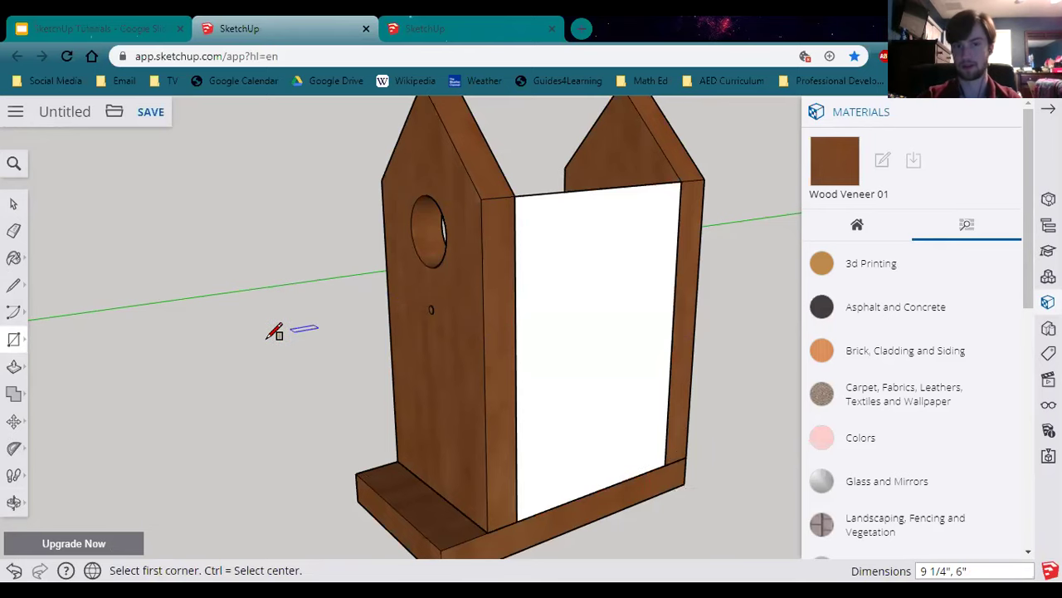
Step: Pull the side rectangle 1 inch toward the inside of the birdhouse to form the side board
middle_click_drag(304, 406, 443, 431)
middle_click_drag(607, 477, 606, 400)
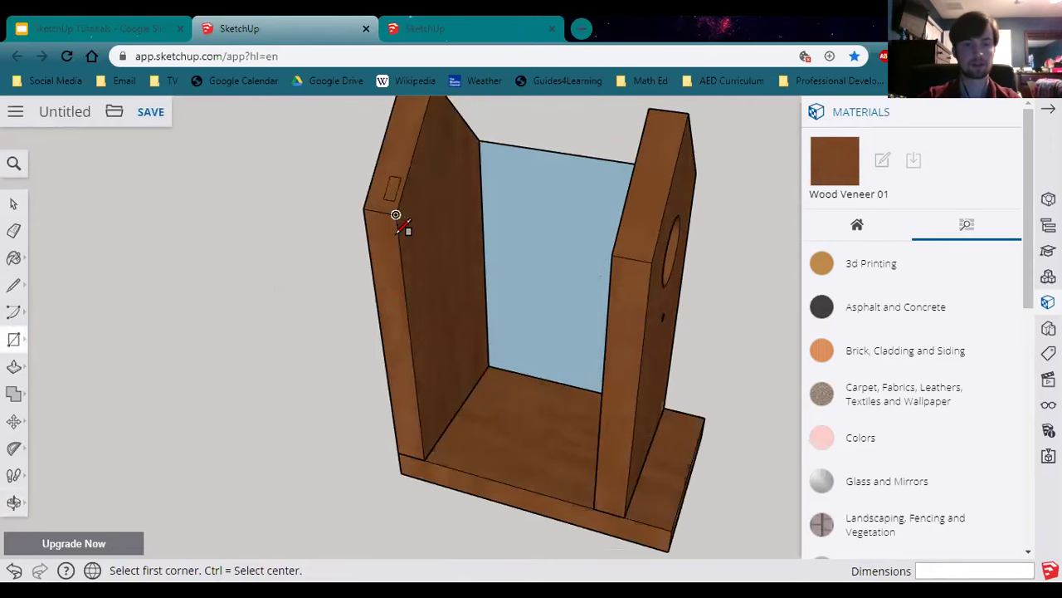
middle_click_drag(726, 432, 274, 284)
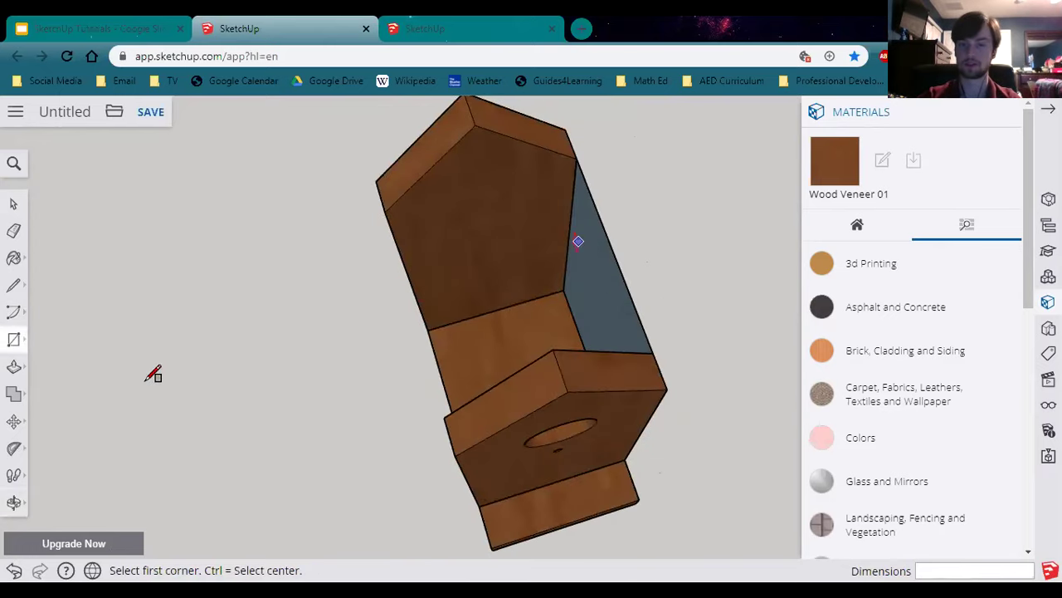
left_click(14, 370)
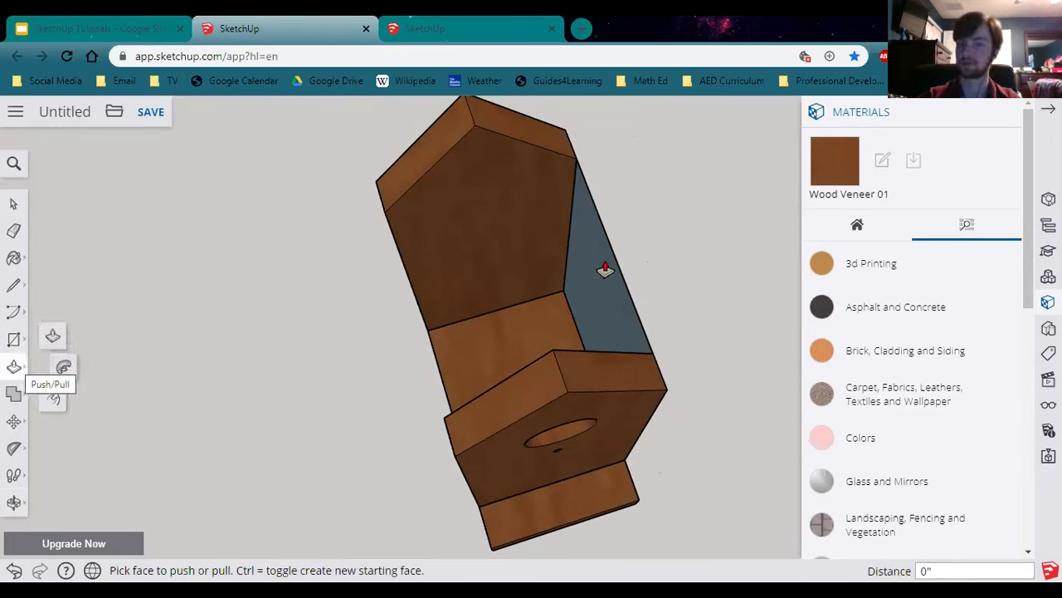
left_click(574, 277)
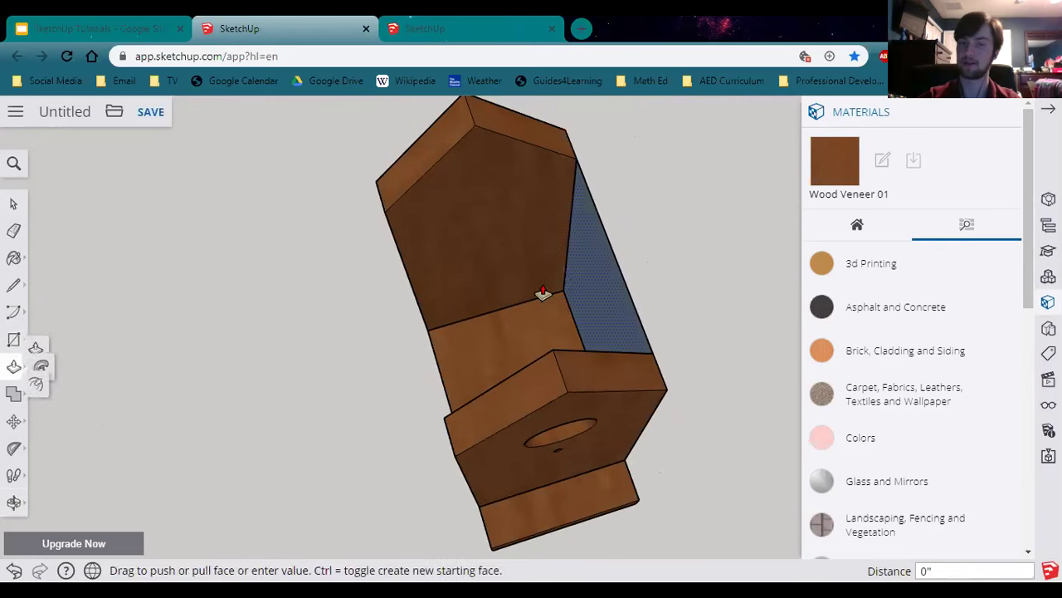
type("1")
key("Return")
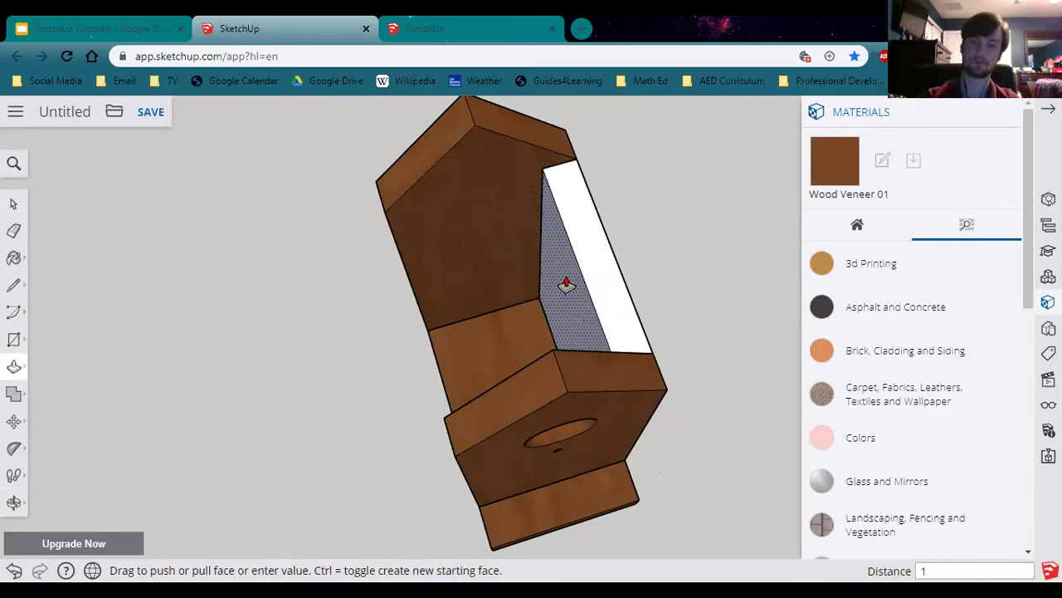
Step: Paint all connected faces of the new side board with Wood Veneer 01
middle_click_drag(584, 411, 136, 240)
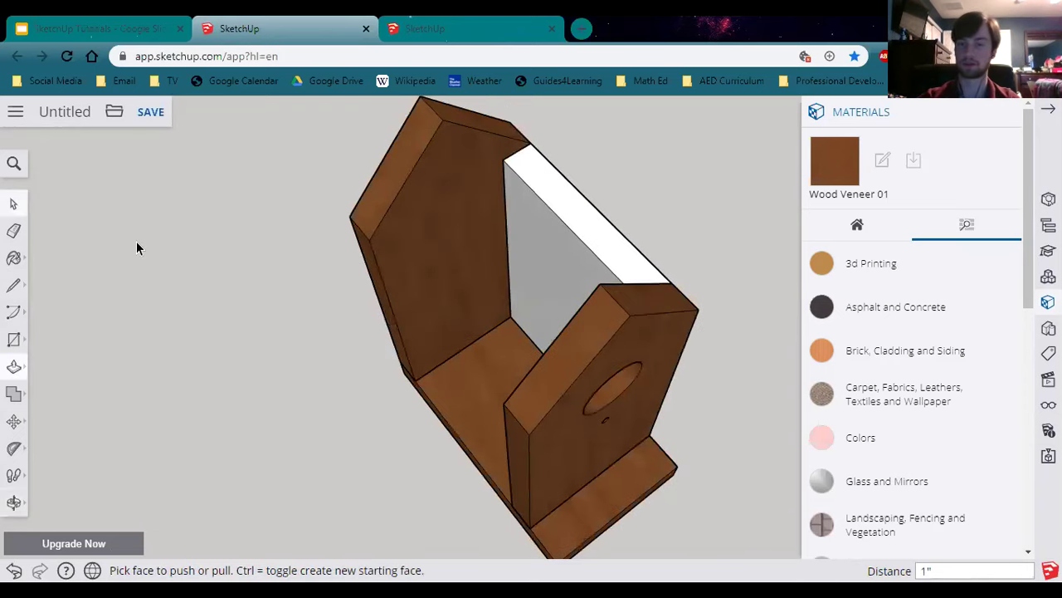
key("space")
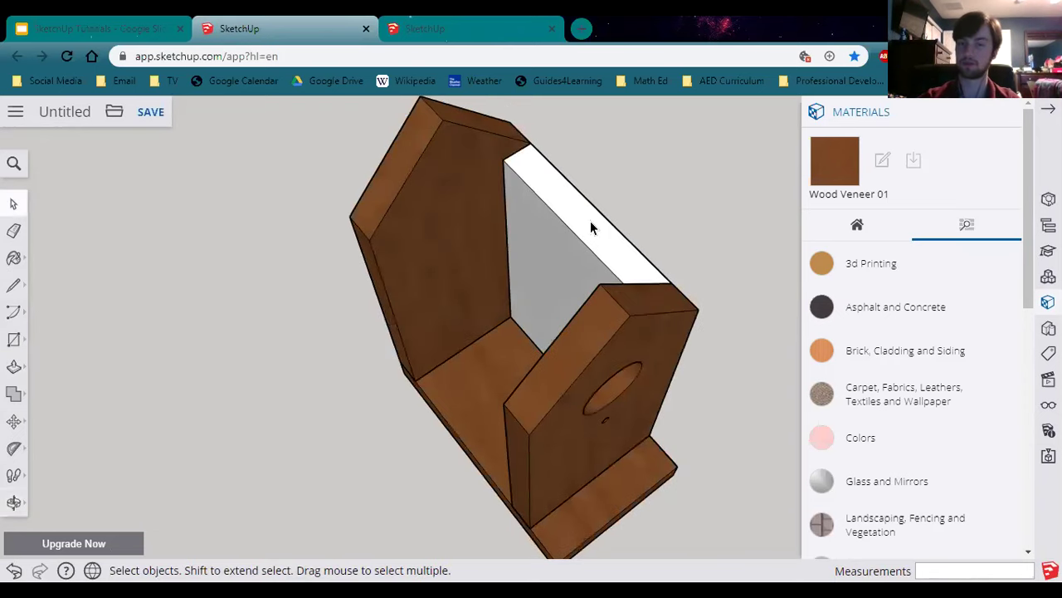
left_click(13, 258)
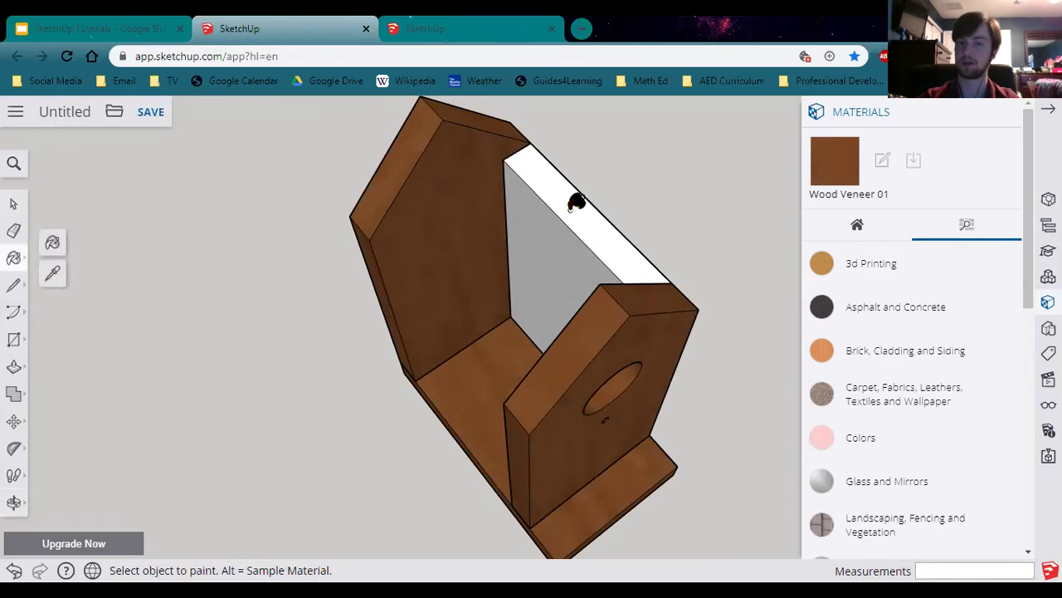
left_click(588, 332, "ctrl")
middle_click_drag(334, 230, 498, 358)
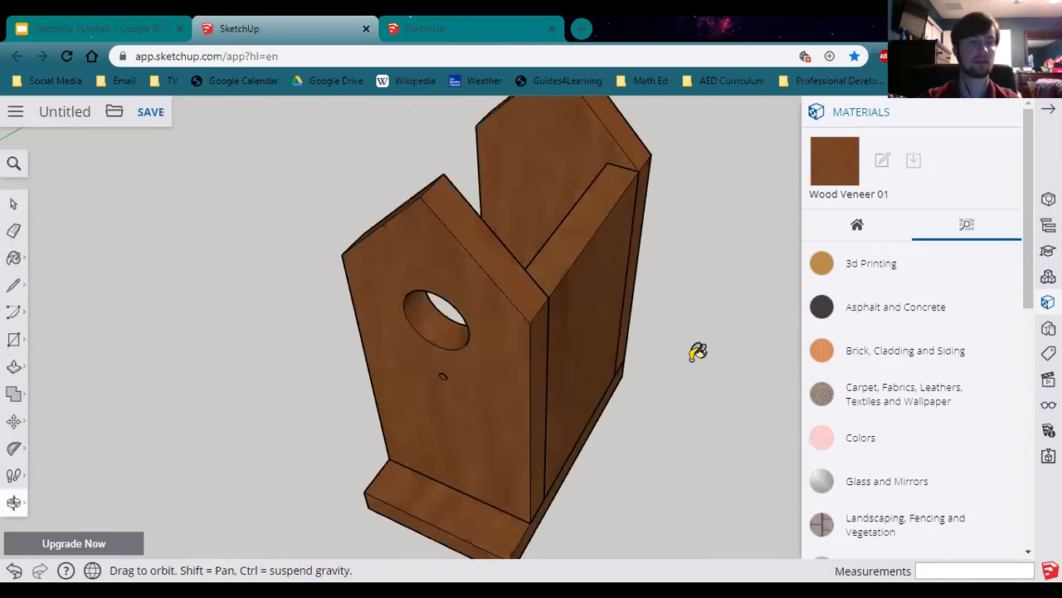
middle_click_drag(697, 351, 14, 199)
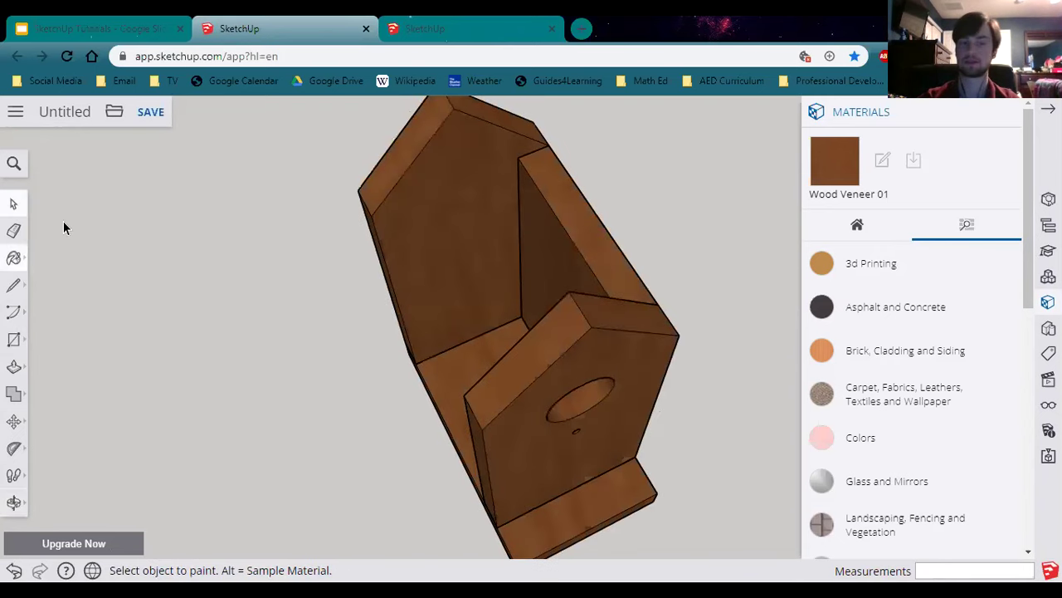
Step: Make the whole connected side board into a component named Side
key("space")
left_click(531, 265)
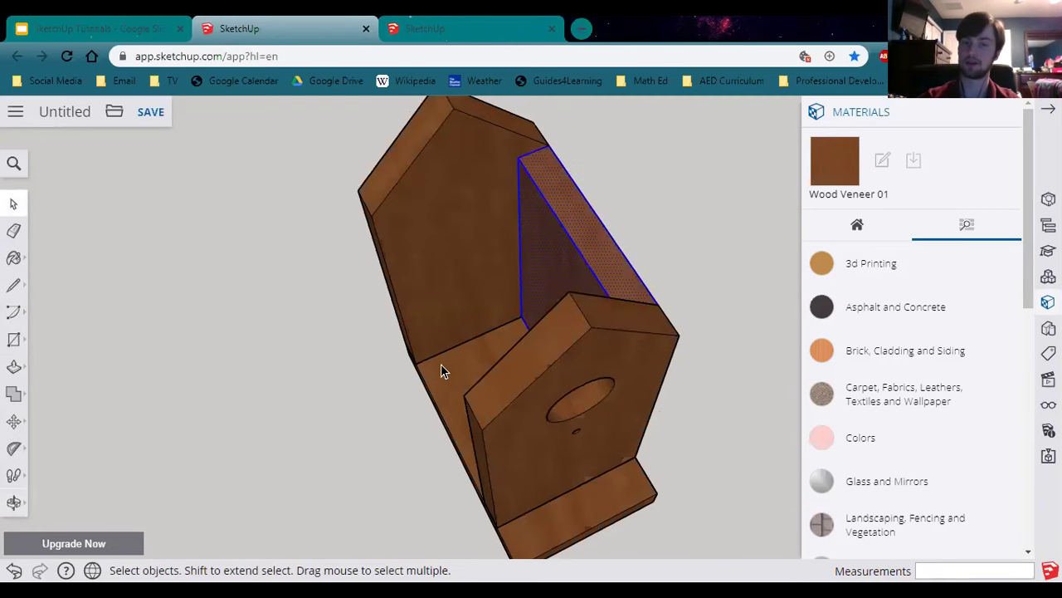
right_click(582, 444)
left_click(597, 435)
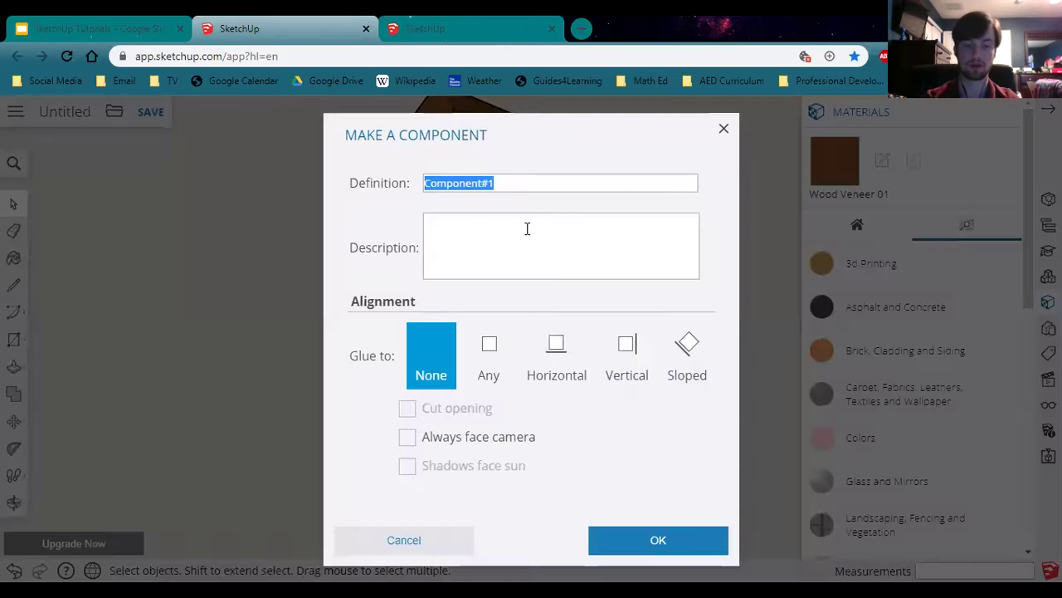
type("Side")
left_click(572, 215)
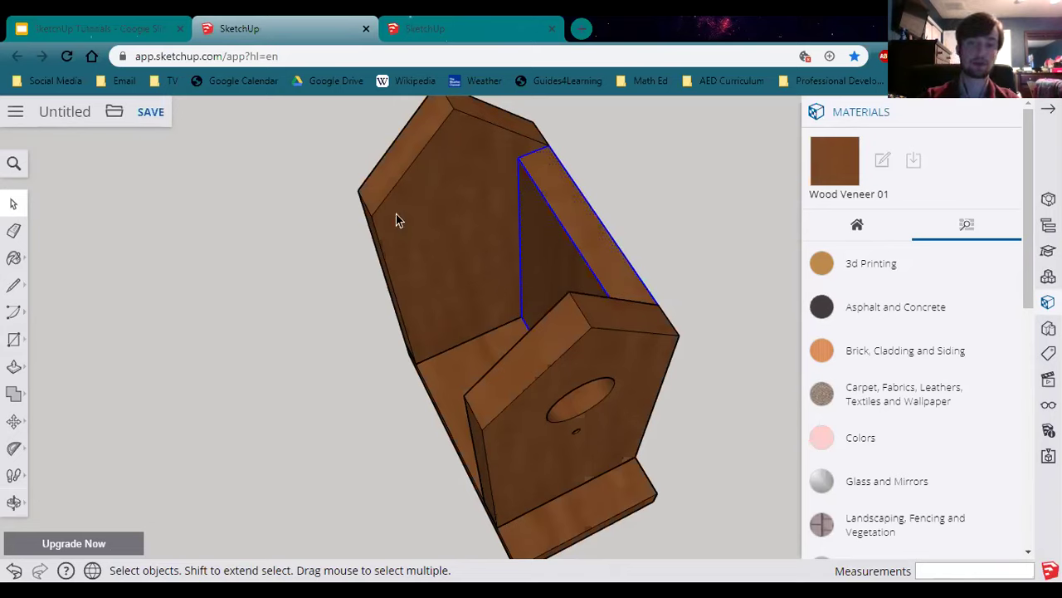
Step: Insert a second Side component from the model's components and place it between the front and back boards on the open side, flush with the base edge
middle_click_drag(504, 451, 655, 475)
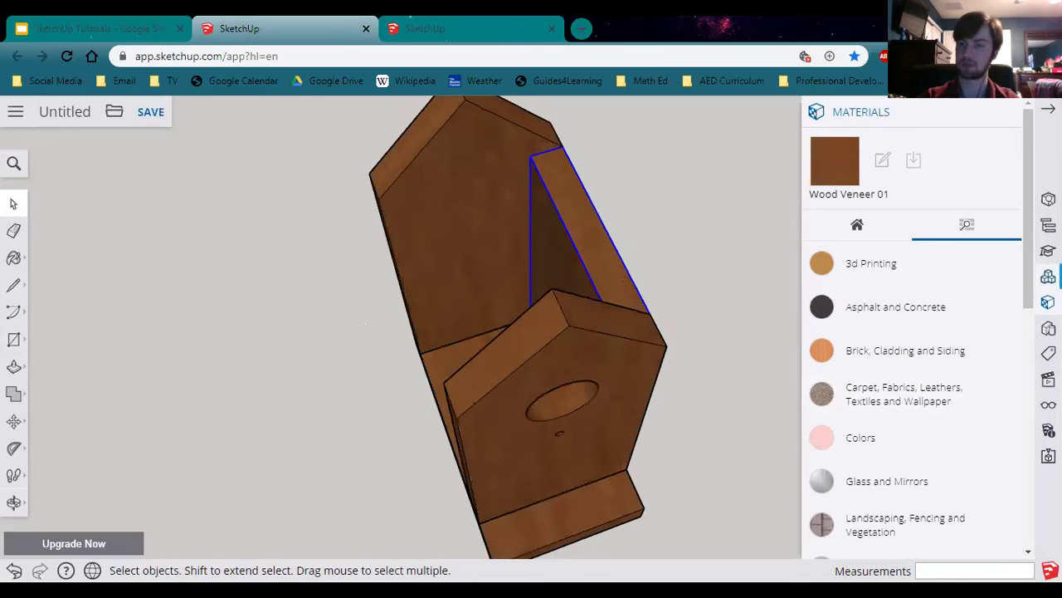
left_click(1048, 276)
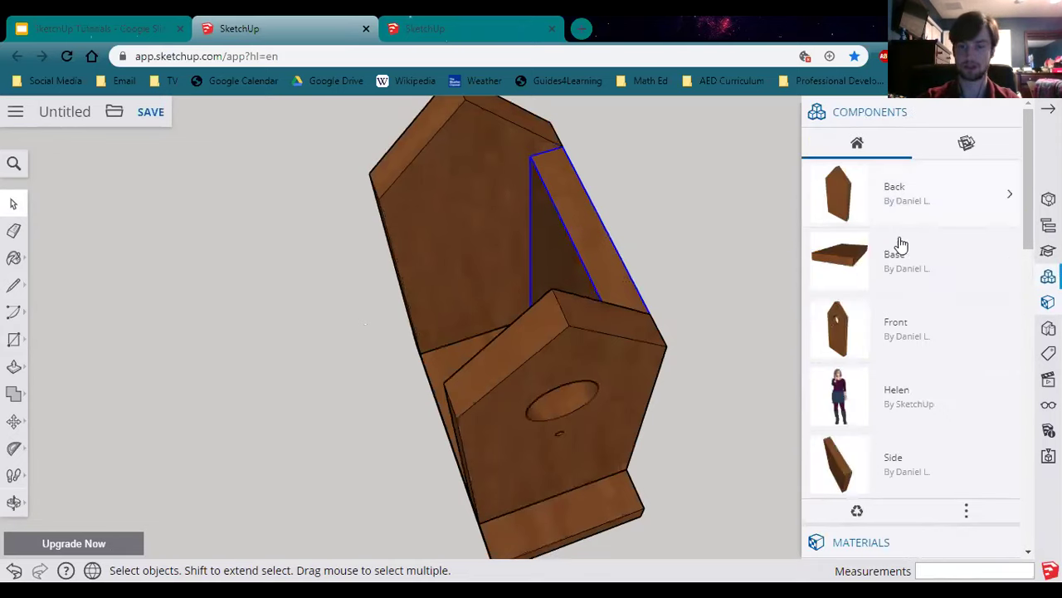
scroll(868, 419, "down", 1)
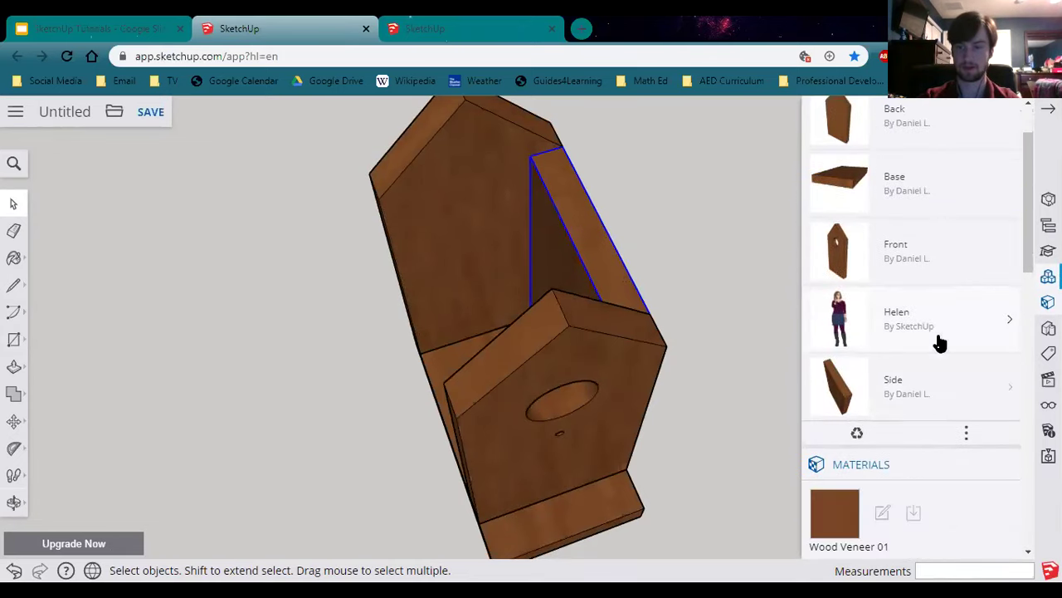
left_click(891, 395)
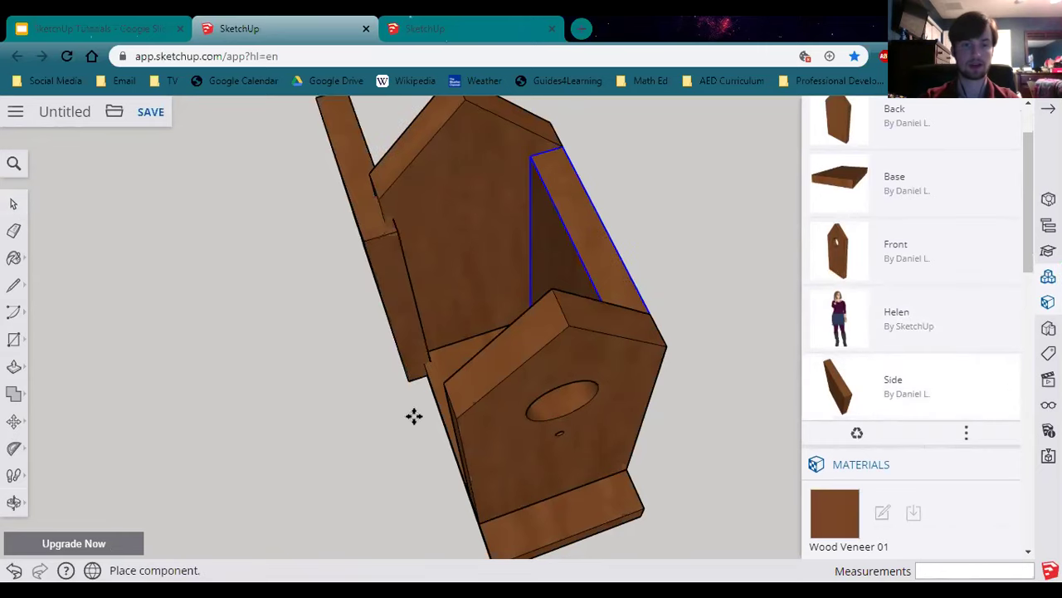
middle_click_drag(427, 465, 591, 402)
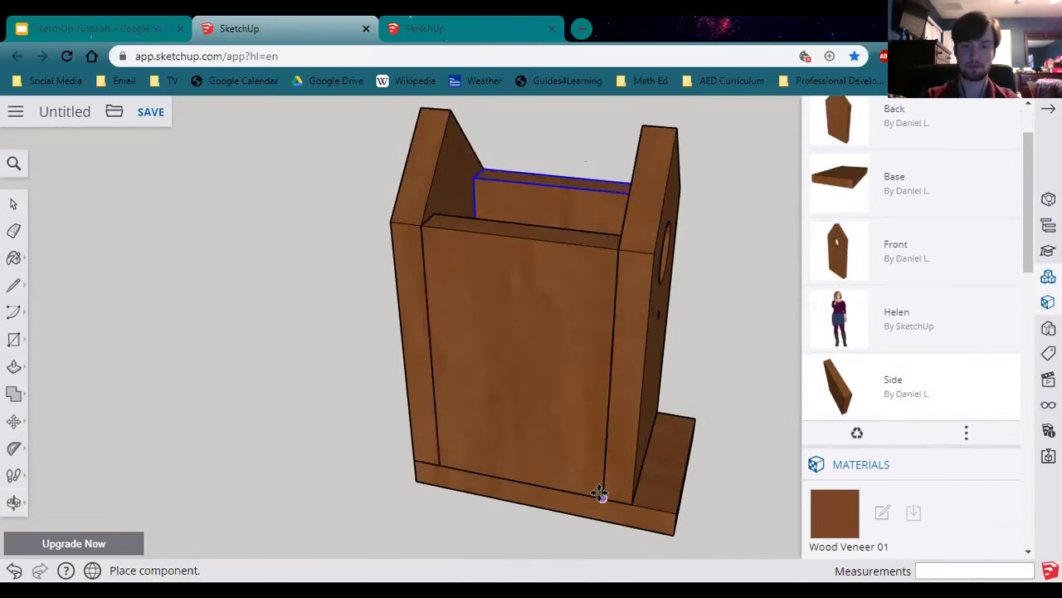
left_click(599, 493)
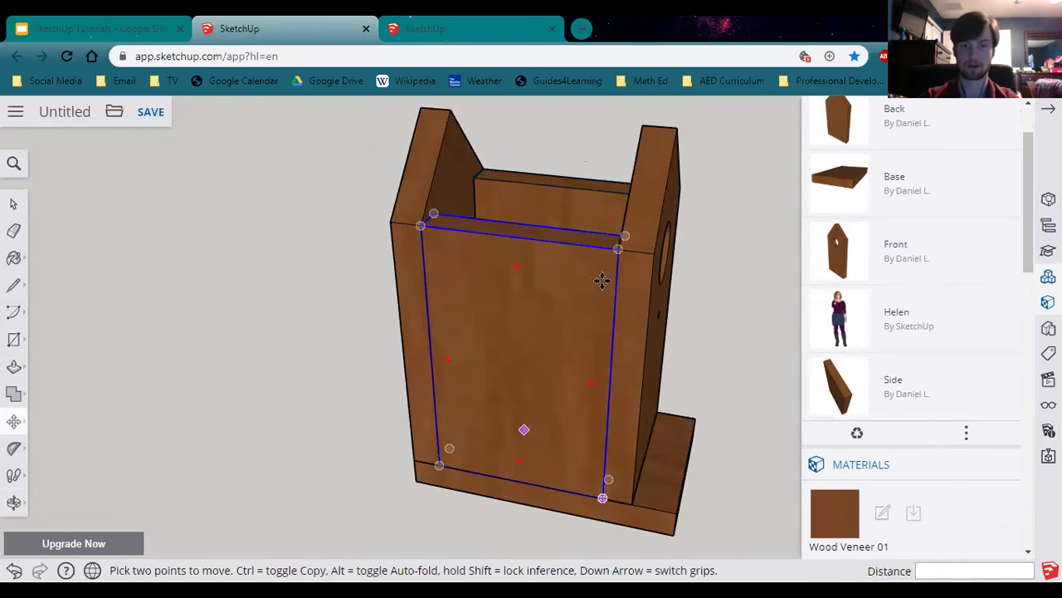
Step: Examine the assembled walls from several angles, checking the fit of both side boards and the holes in the front board
mouse_move(619, 235)
middle_mouse_down()
mouse_move(464, 339)
mouse_move(406, 310)
mouse_move(615, 222)
middle_mouse_up()
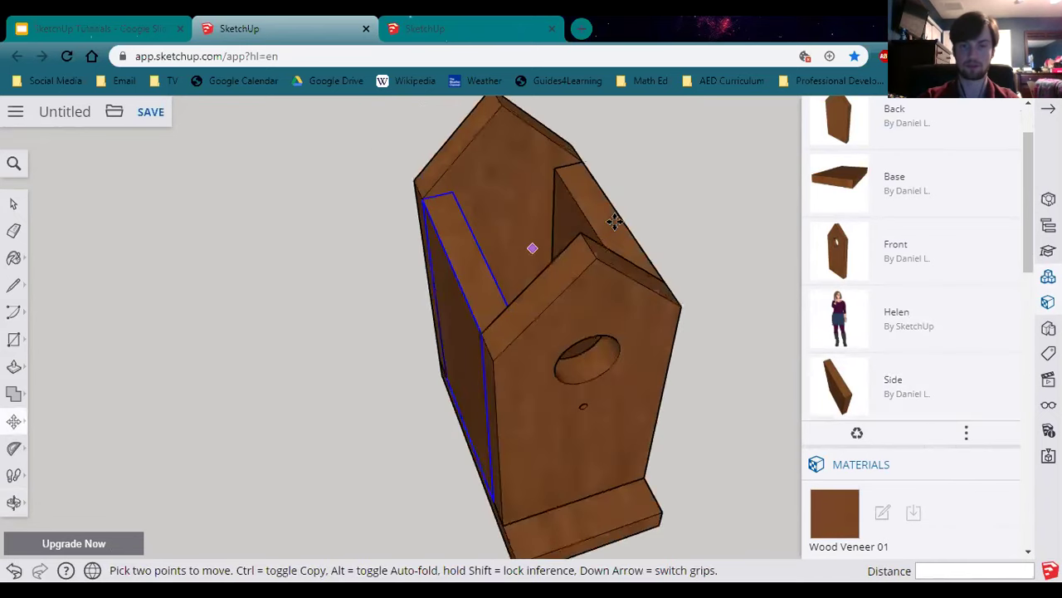
middle_click_drag(555, 303, 507, 356)
middle_click_drag(497, 424, 463, 373)
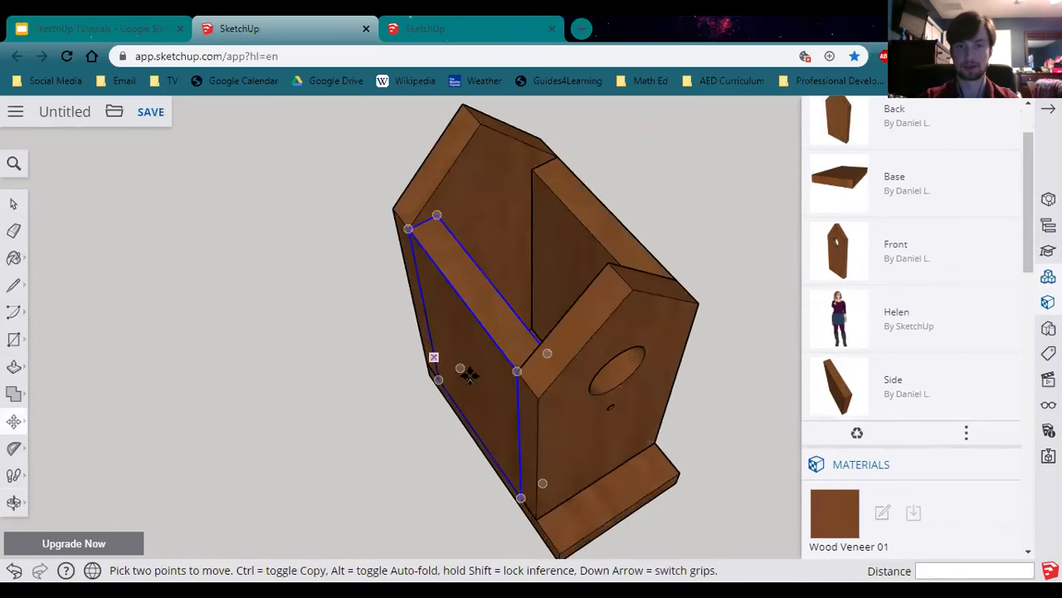
middle_click_drag(541, 440, 563, 233)
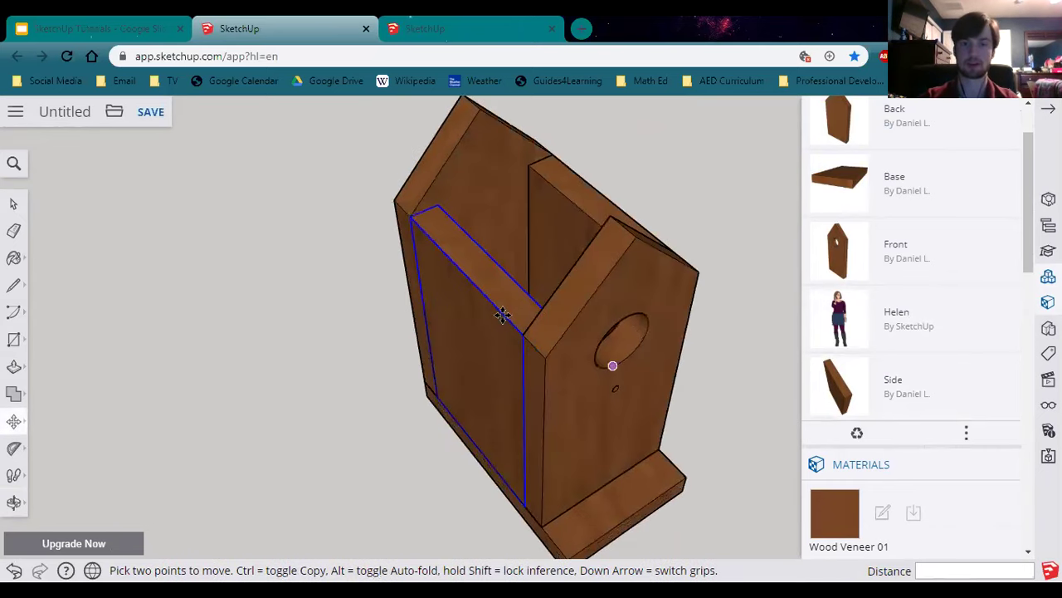
middle_click_drag(522, 346, 396, 443)
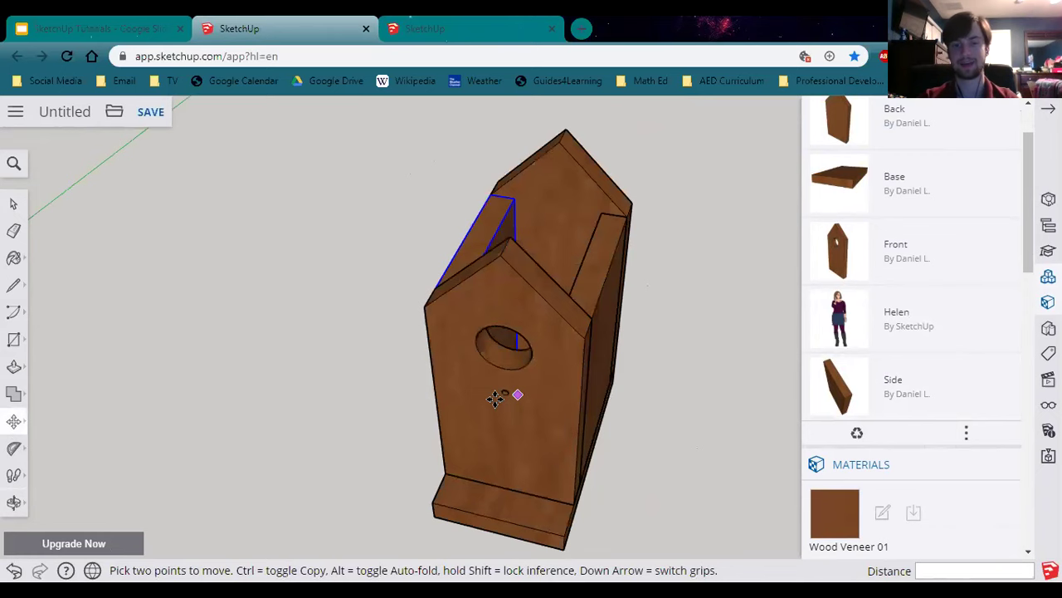
scroll(513, 398, "up", 3)
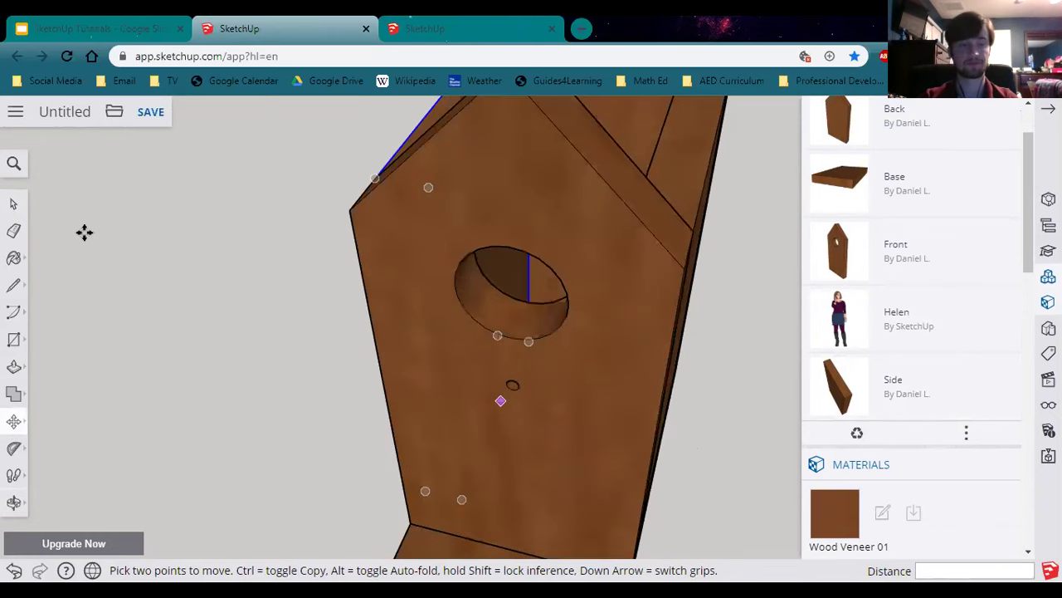
middle_click_drag(500, 219, 564, 344)
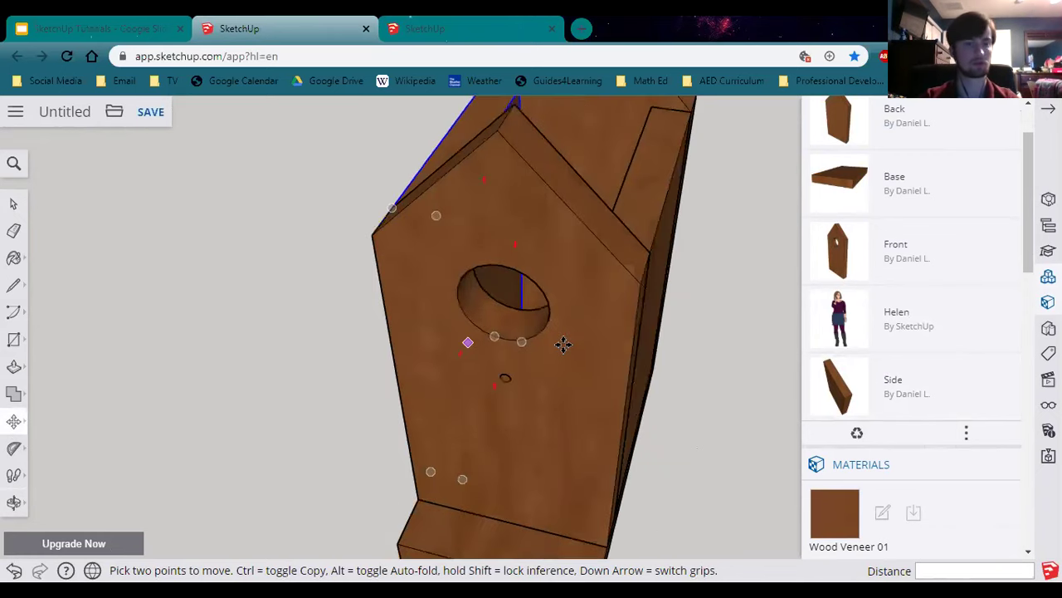
scroll(564, 343, "down", 3)
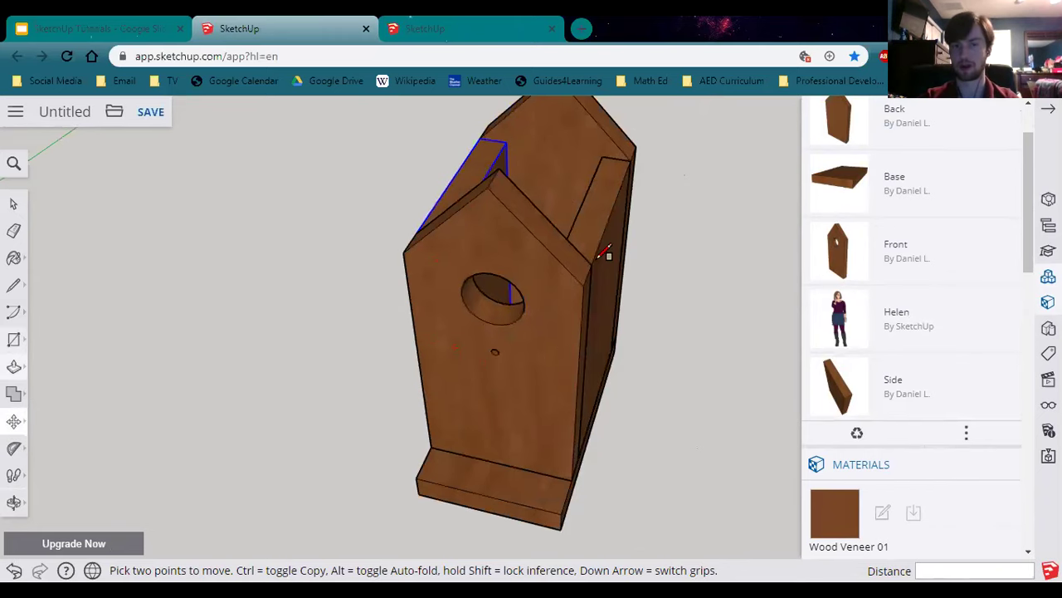
middle_click_drag(605, 254, 639, 332)
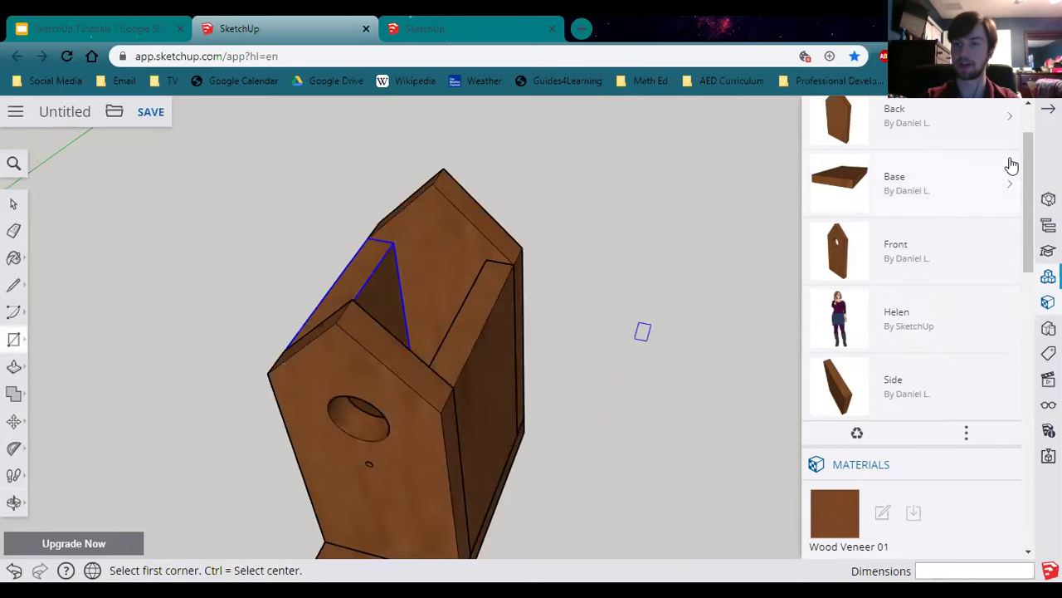
scroll(1027, 120, "up", 1)
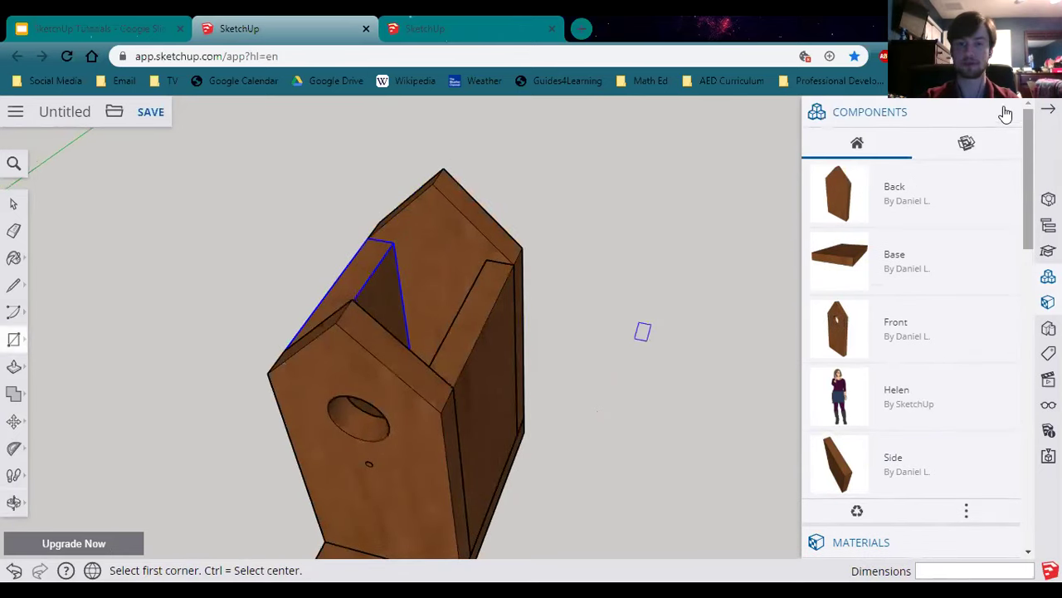
Step: Draw a rotated rectangle over the right roof slope, 8" along the ridge from front to back peak and about 3 7/8" down the slope
left_click(1005, 114)
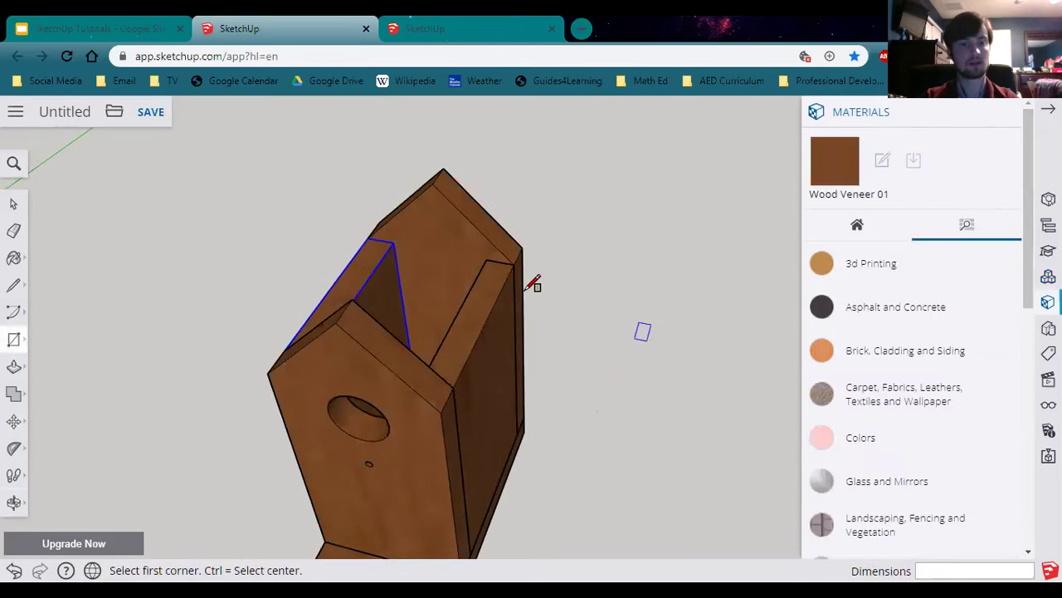
left_click(335, 323)
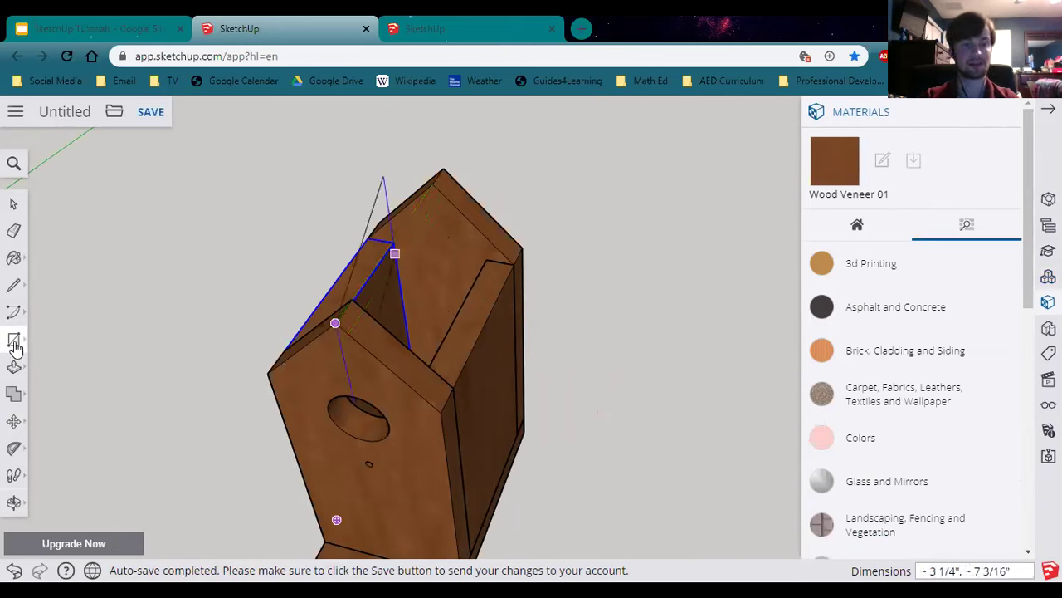
left_click(79, 315)
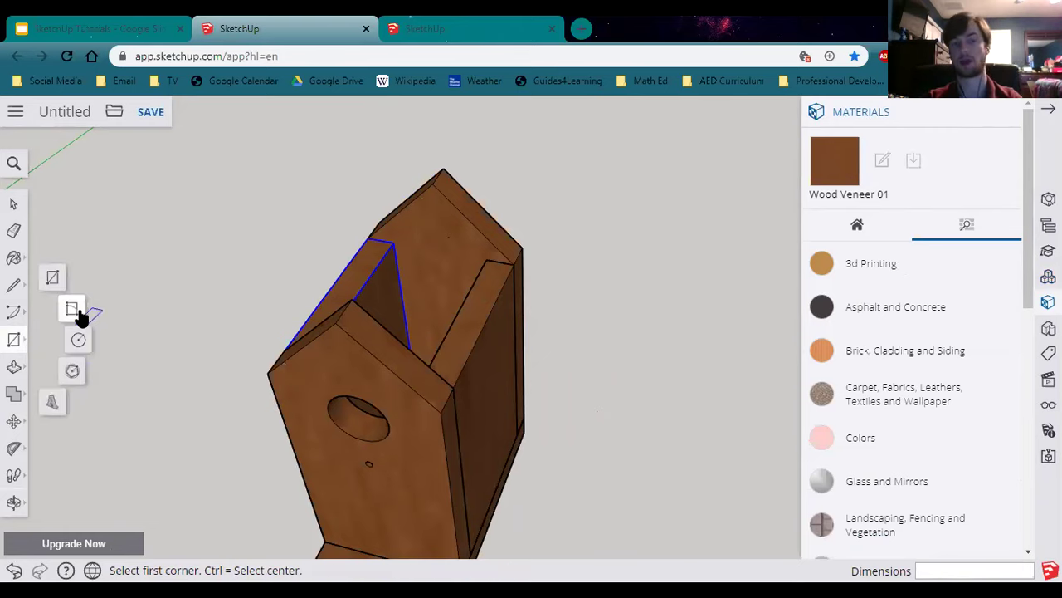
left_click(79, 314)
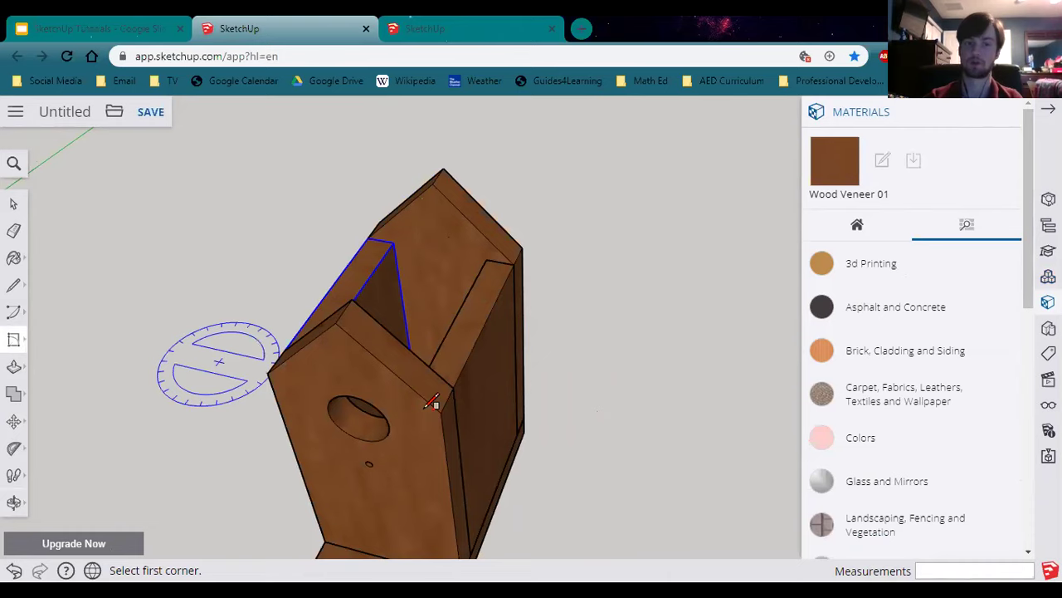
left_click(336, 324)
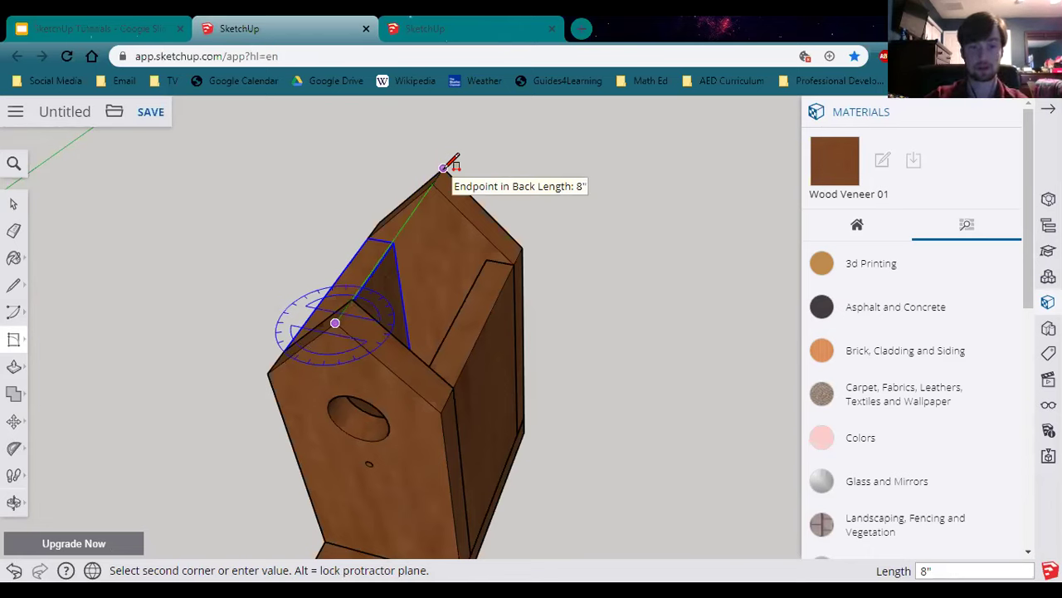
left_click(444, 167)
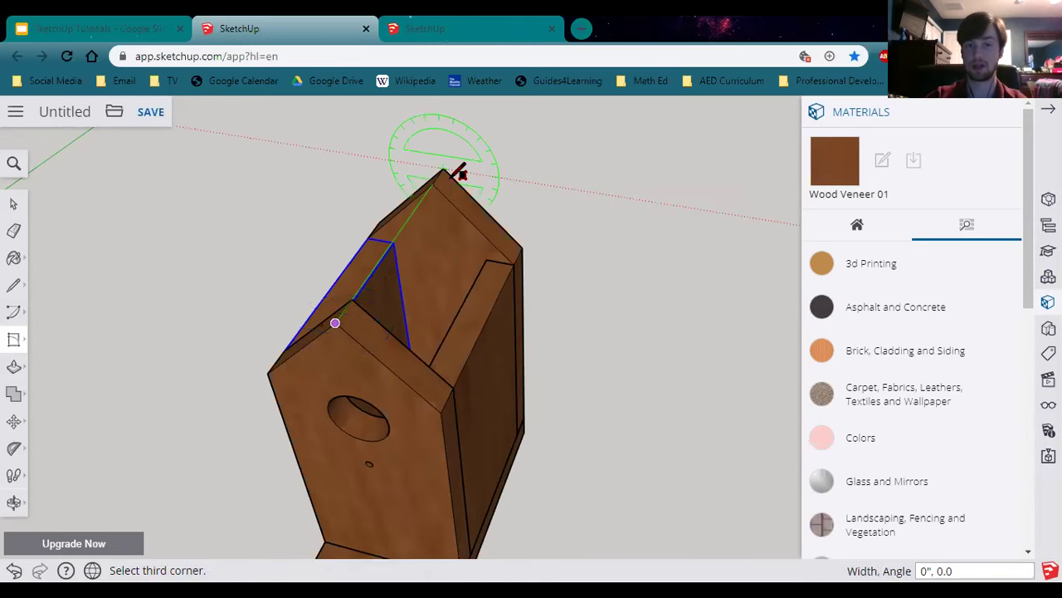
left_click(532, 243)
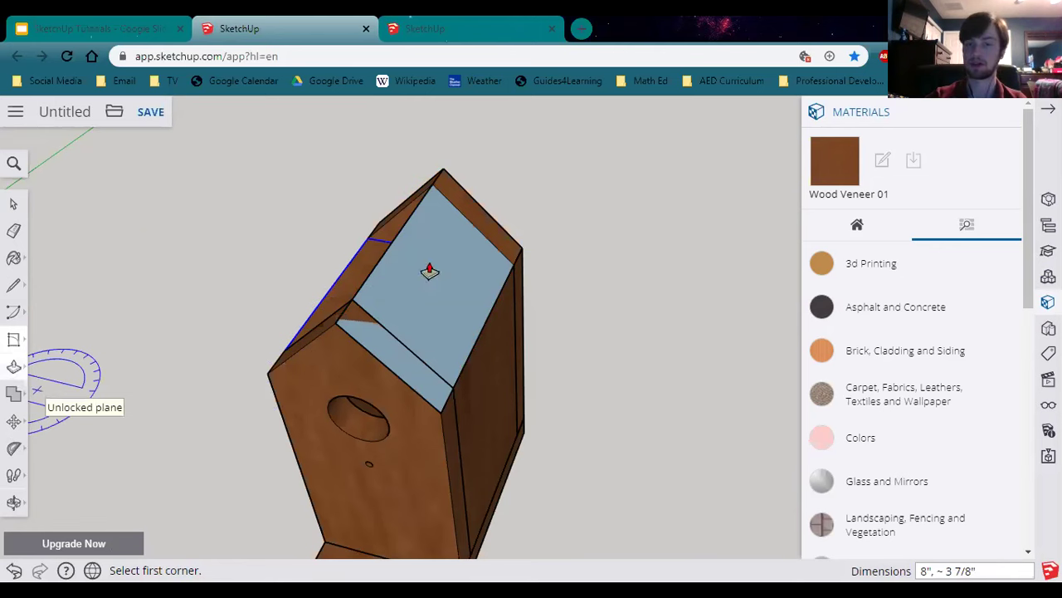
Step: Push/Pull the sloped roof rectangle outward to a thickness of 1"
key("p")
left_click(455, 268)
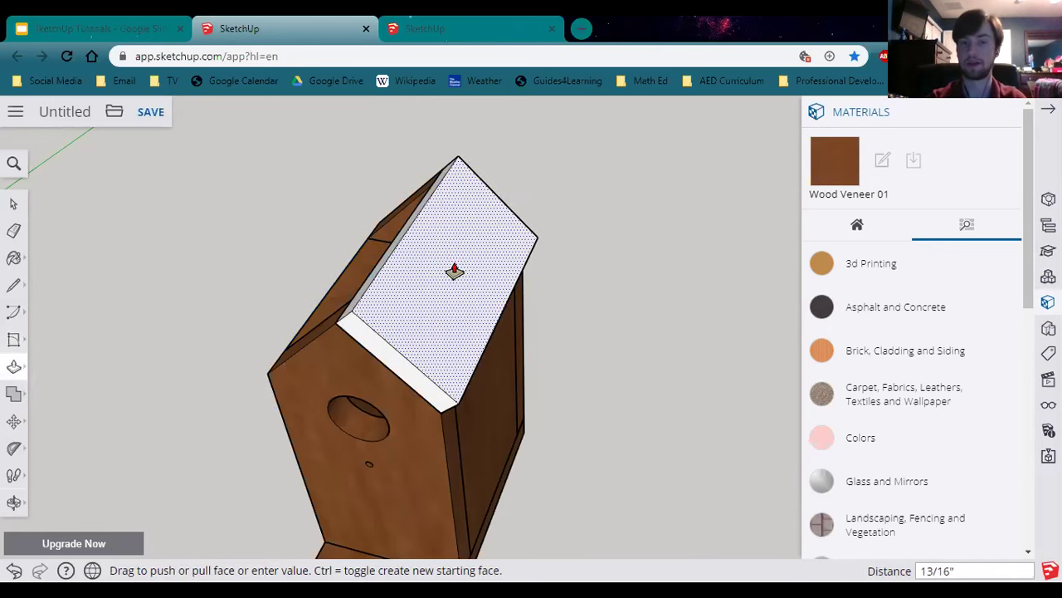
key("Return")
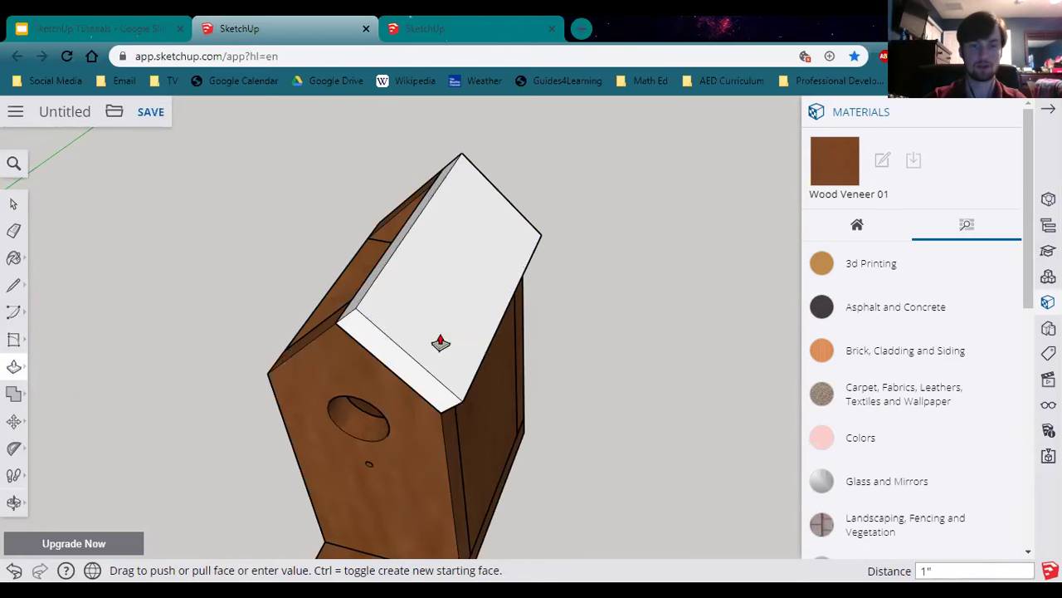
Step: Extend the right roof board's lower eave edge outward by 0.5" with Push/Pull
key("o")
left_click_drag(439, 337, 405, 332)
scroll(380, 288, "up", 2)
key("p")
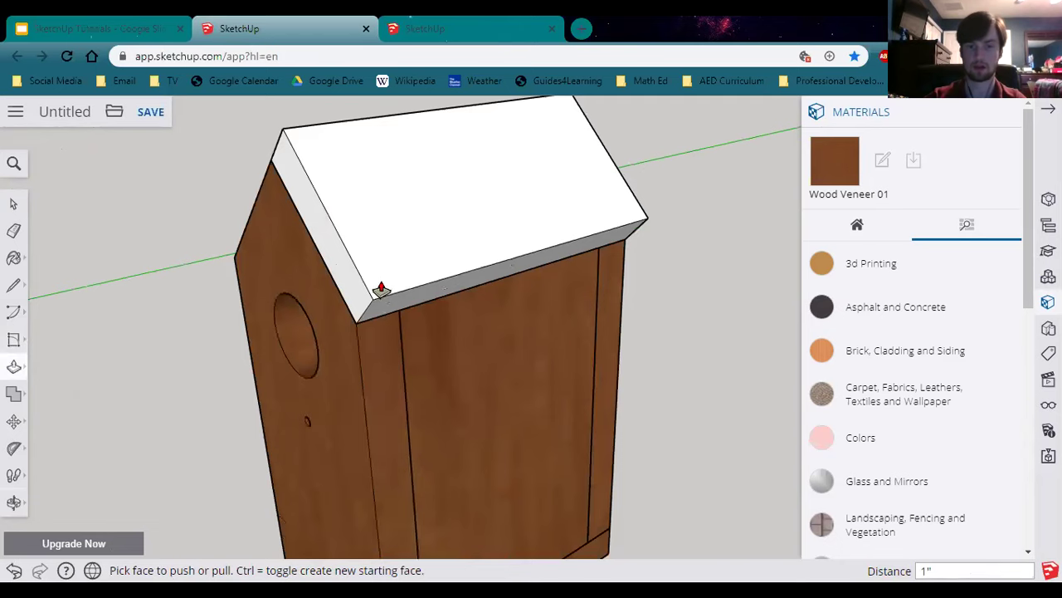
scroll(380, 288, "up", 2)
left_click(391, 302)
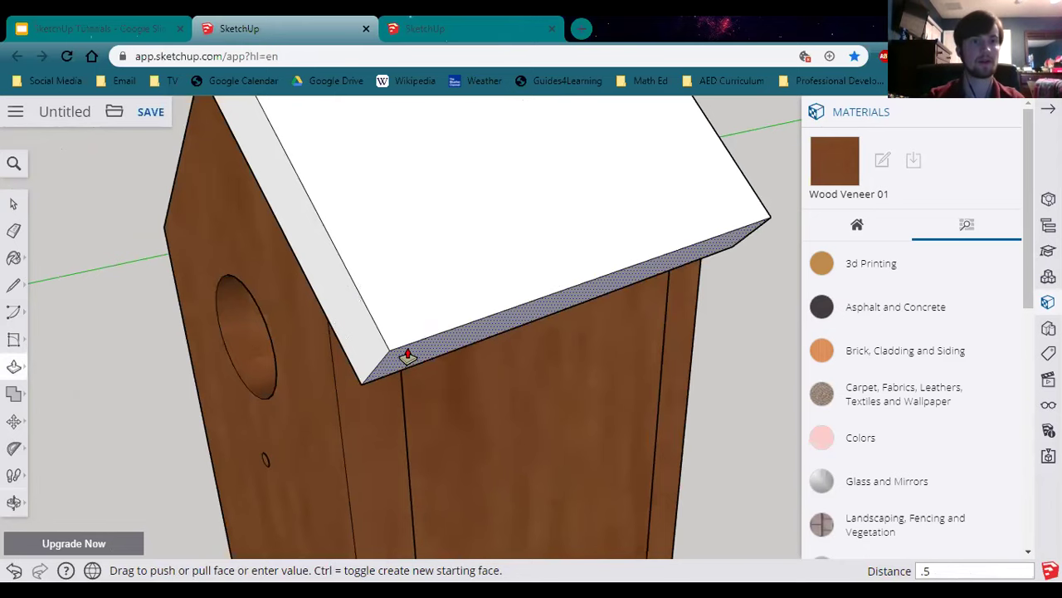
key("Return")
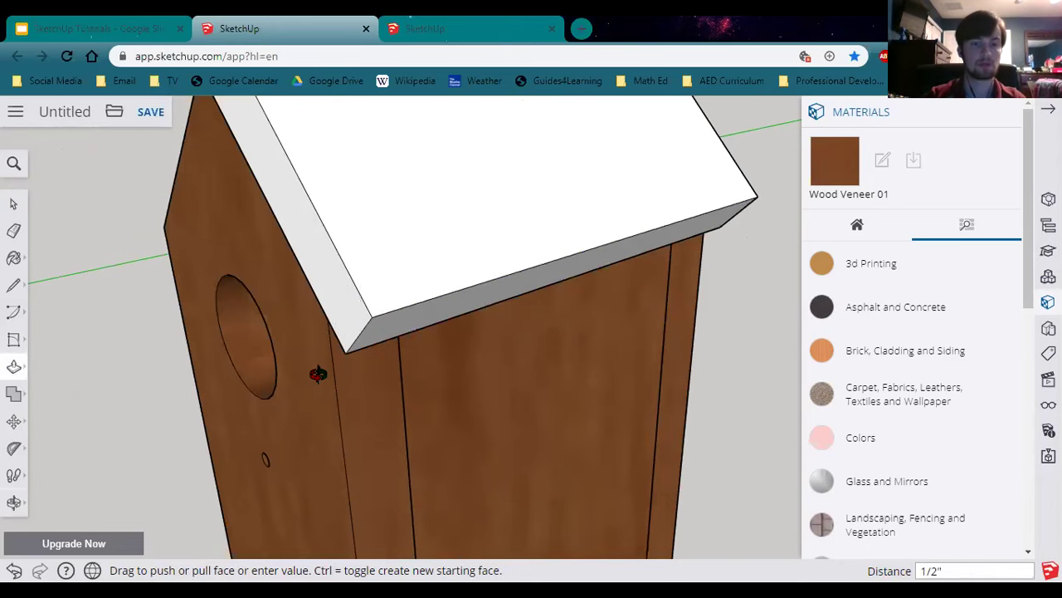
Step: Extend the right roof board's front end by 1 1/2" so it overhangs the front board
scroll(318, 373, "down", 5)
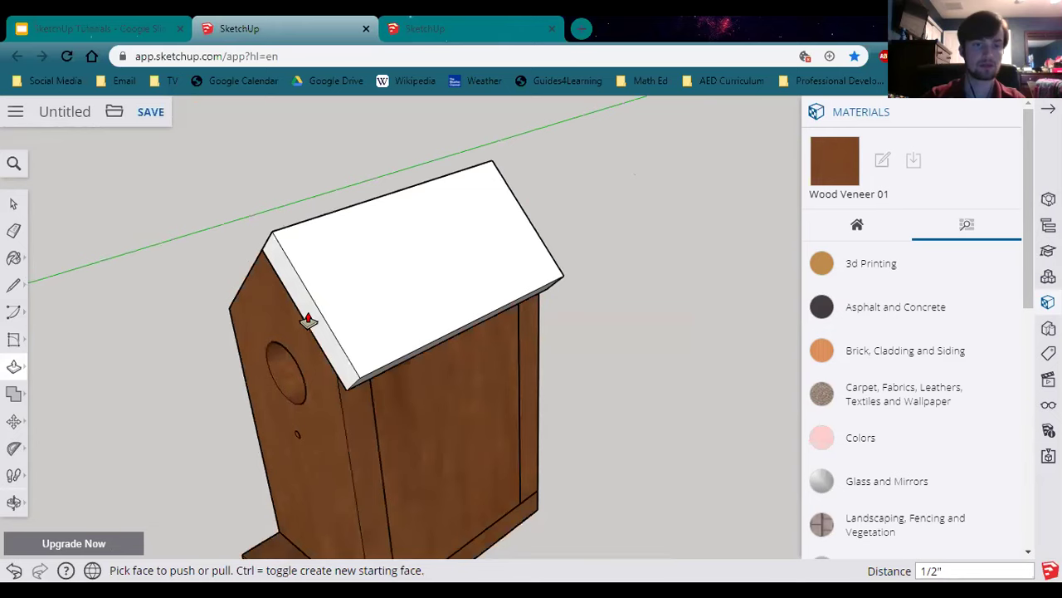
left_click(290, 338)
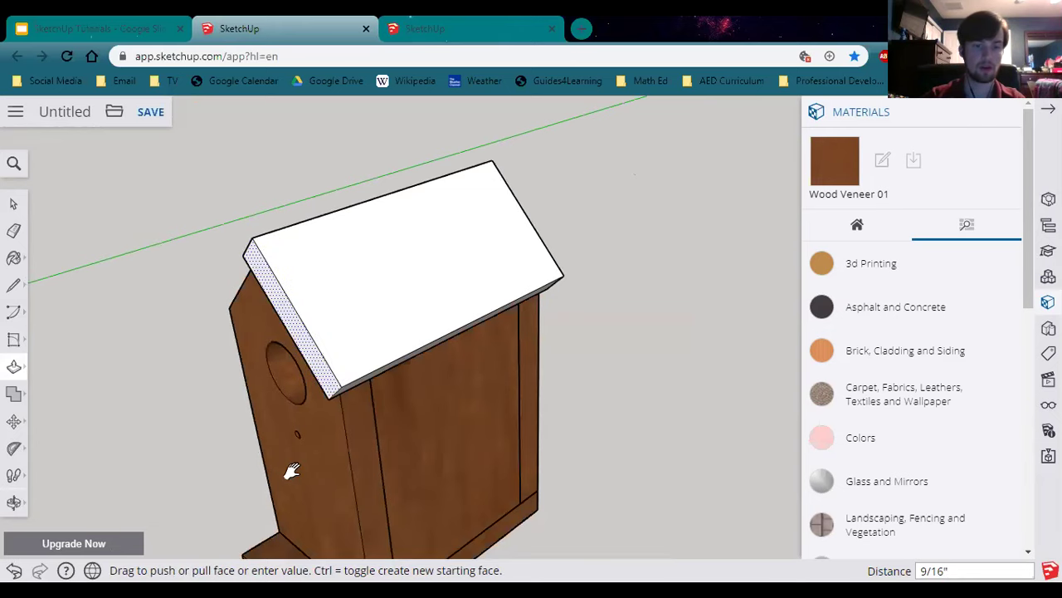
middle_click_drag(408, 295, 390, 502)
scroll(412, 525, "up", 2)
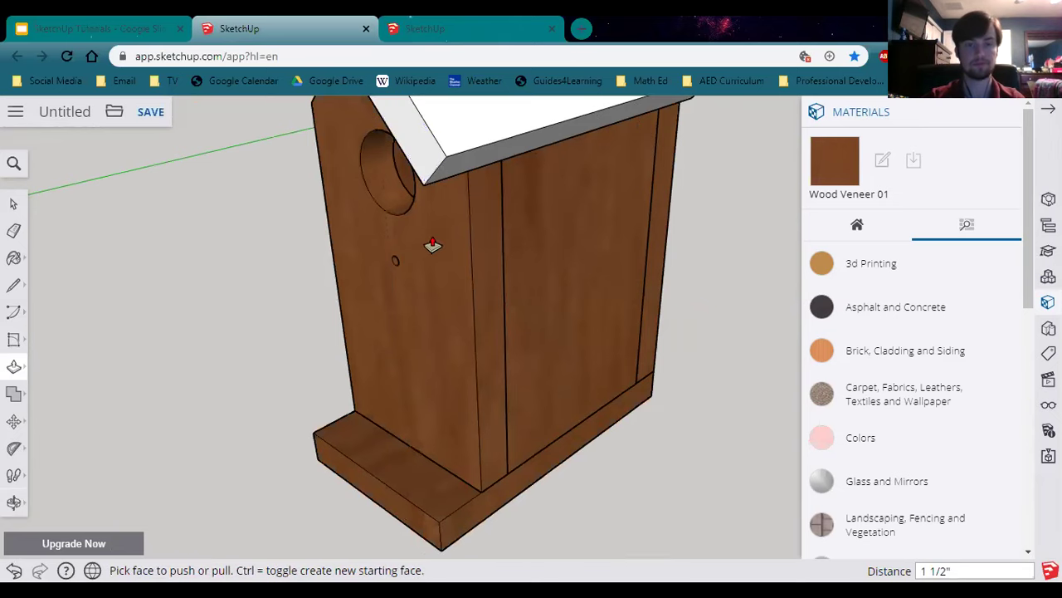
Step: Paint all connected faces of the right roof board with Wood Veneer 01
middle_click_drag(431, 304, 431, 320)
mouse_move(357, 437)
middle_mouse_down()
mouse_move(592, 352)
mouse_move(583, 378)
mouse_move(322, 439)
middle_mouse_up()
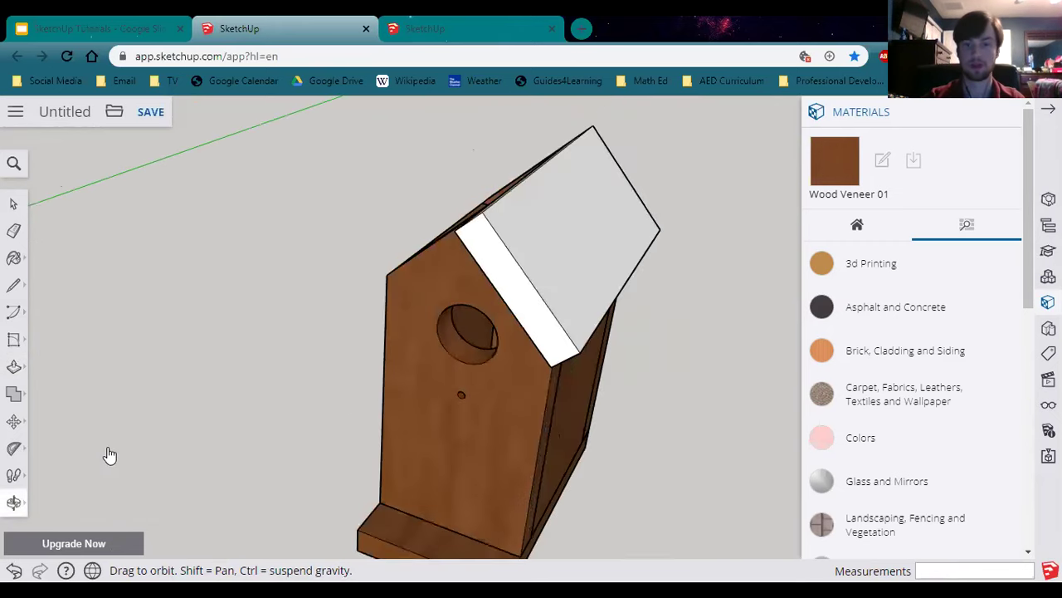
key("p")
key("b")
left_click(557, 226, "ctrl")
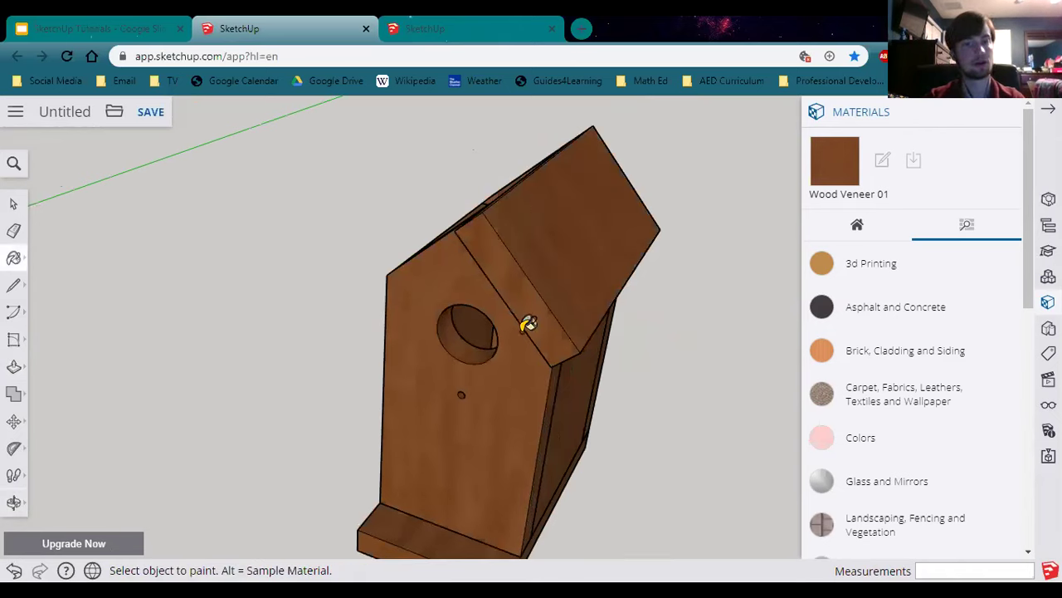
Step: Make the whole connected right roof board into a component named Roof Right Side
left_click(10, 202)
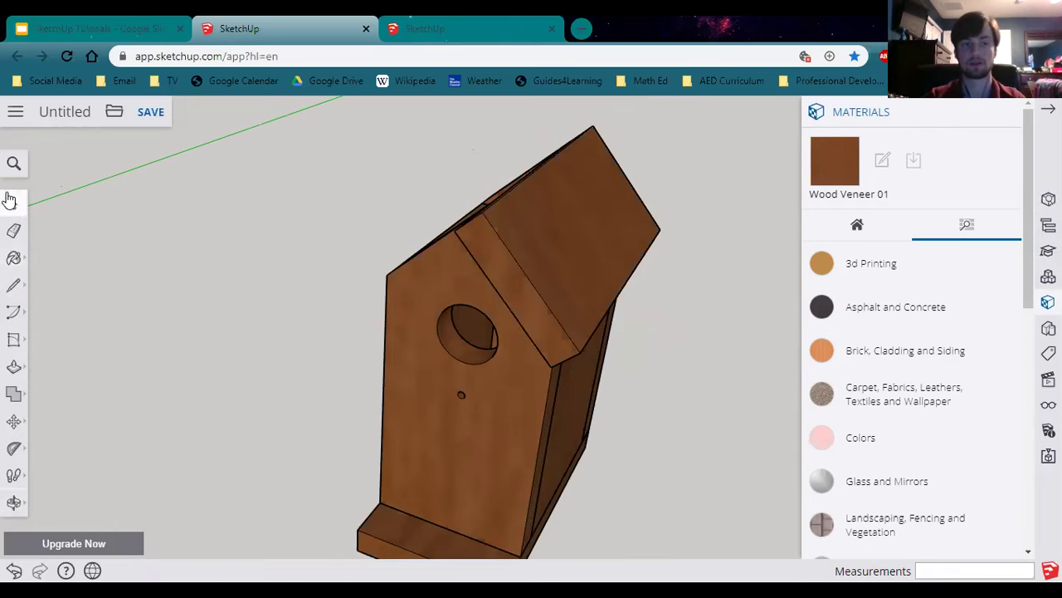
left_click(581, 231)
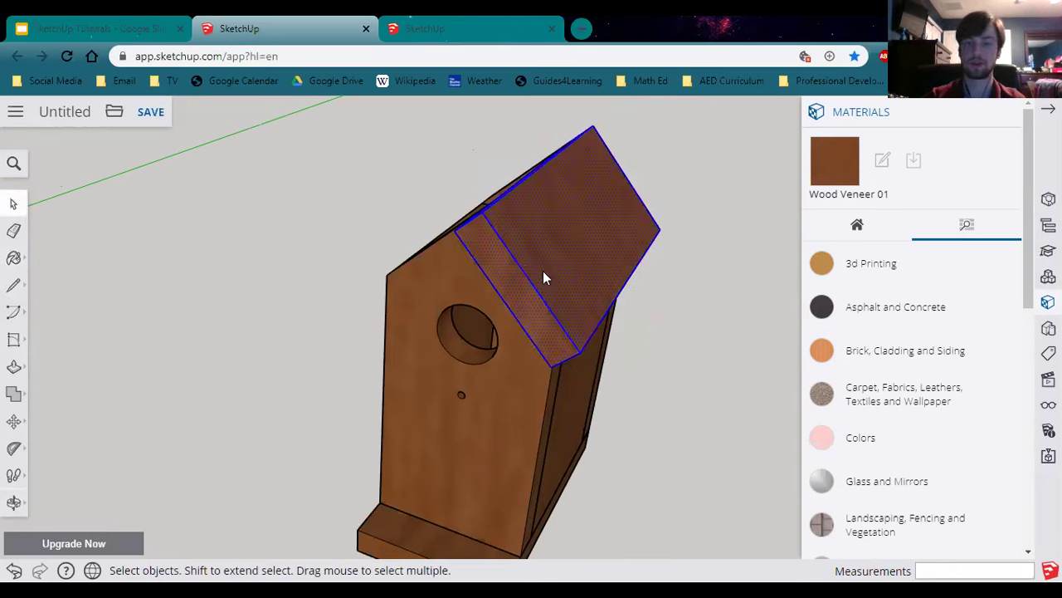
right_click(543, 278)
left_click(622, 446)
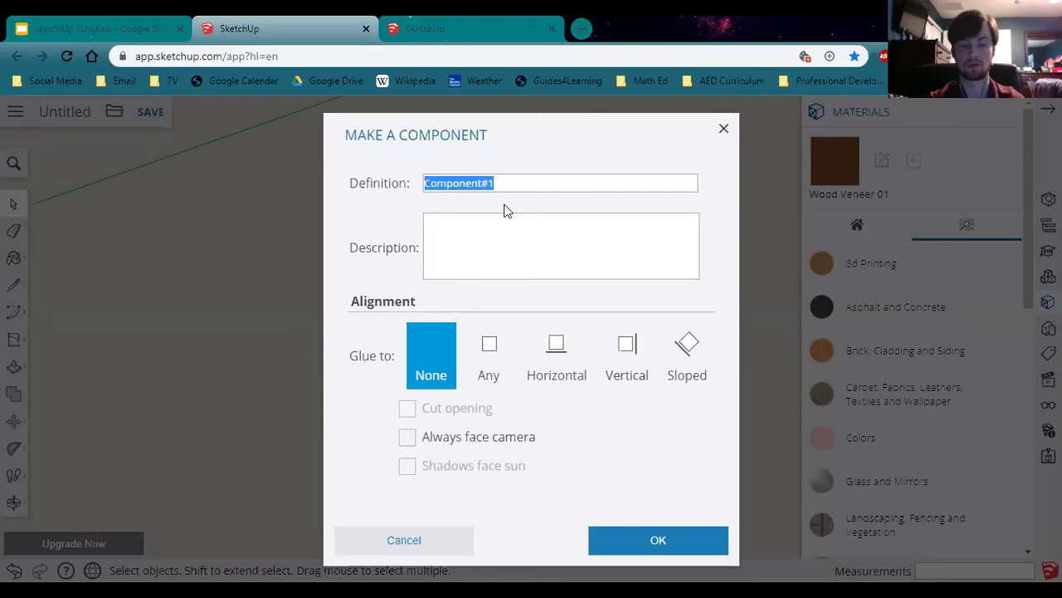
type("Roof Right Side")
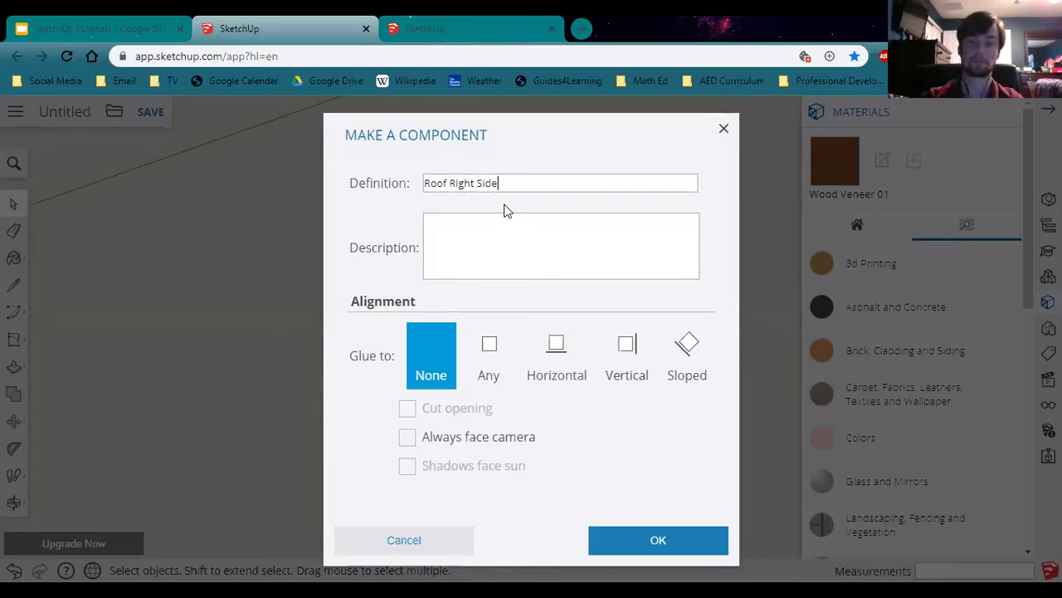
left_click(641, 541)
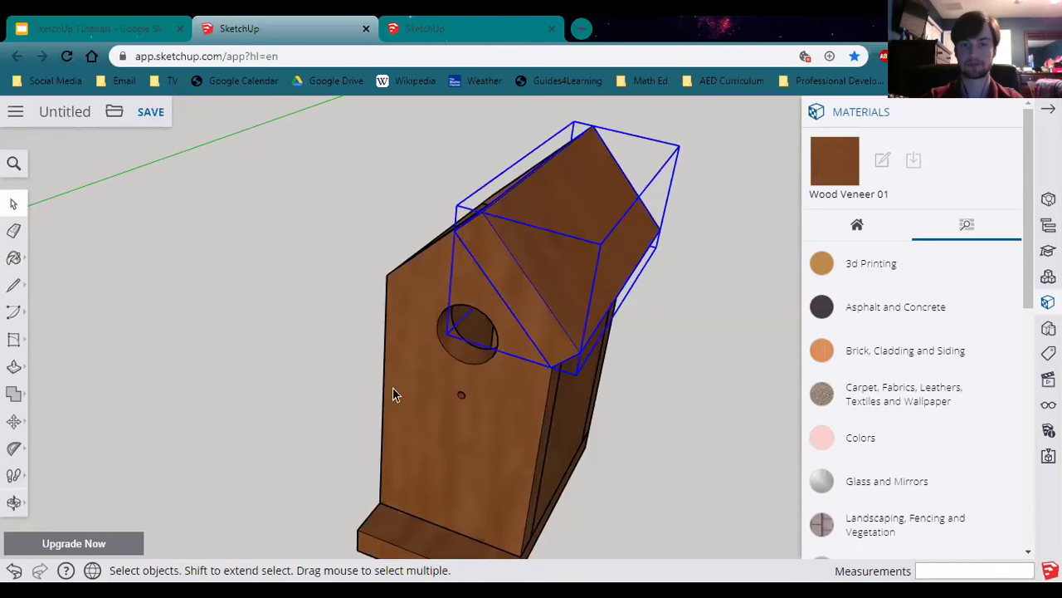
Step: Draw a rotated rectangle over the left roof slope, 9 1/2" along the right roof board's upper edge and about 4 7/8" down to the wall corner
middle_click_drag(378, 428, 520, 581)
middle_click_drag(435, 462, 439, 488)
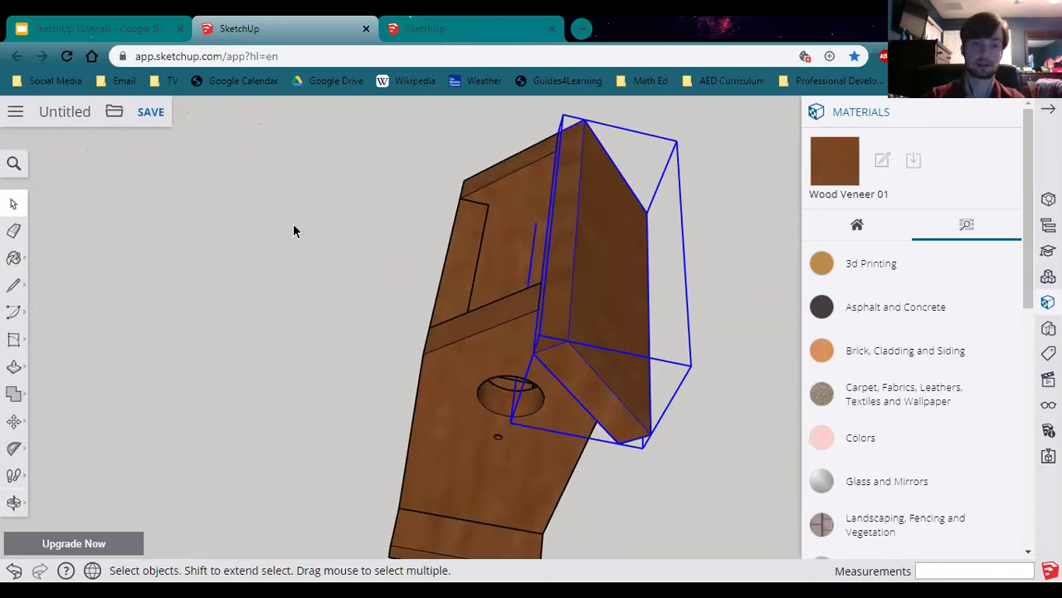
left_click(20, 345)
left_click(72, 308)
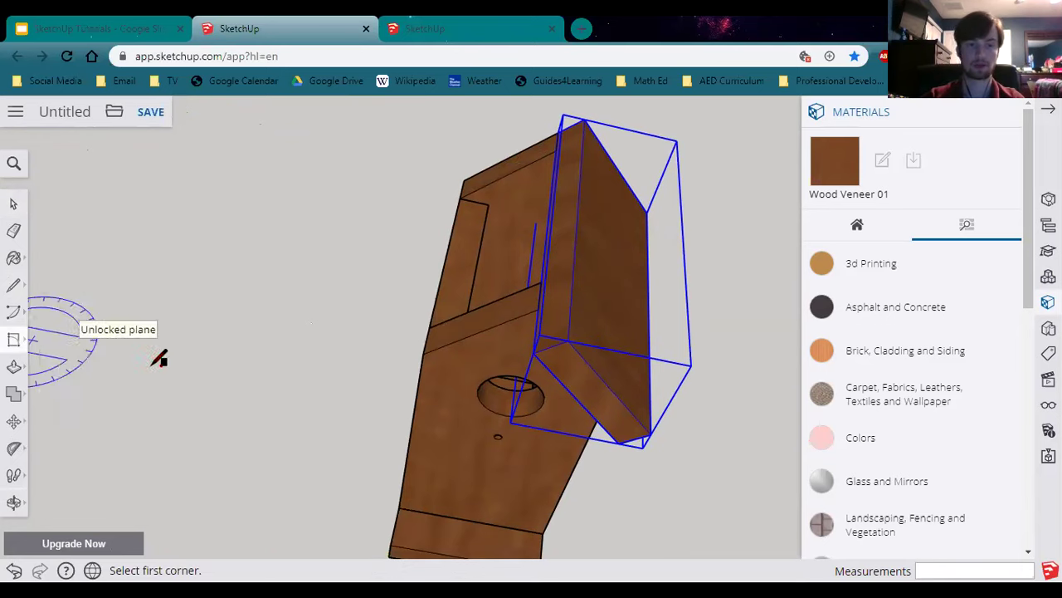
left_click(584, 120)
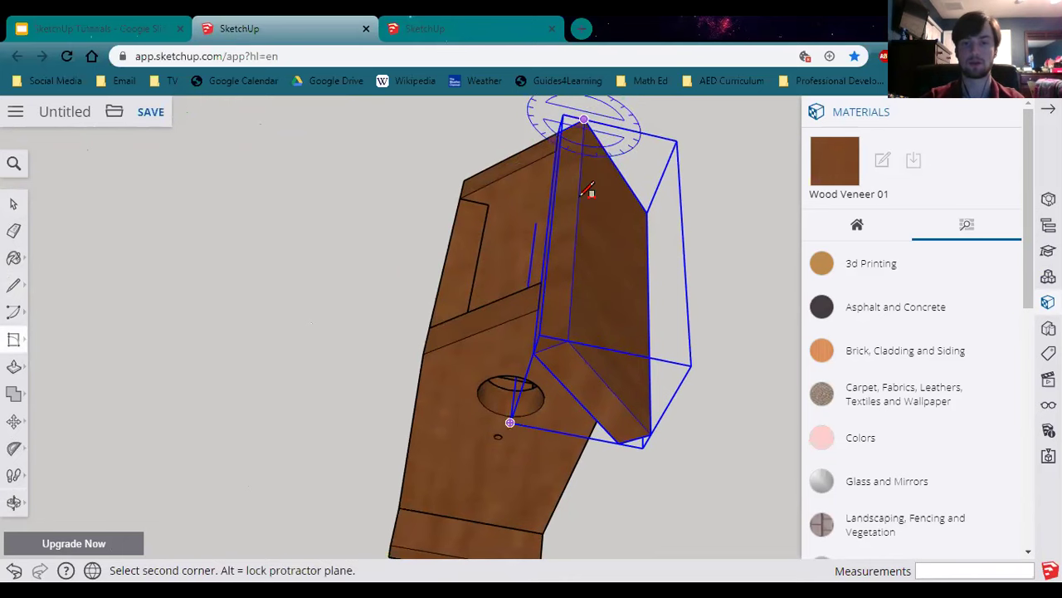
left_click(568, 340)
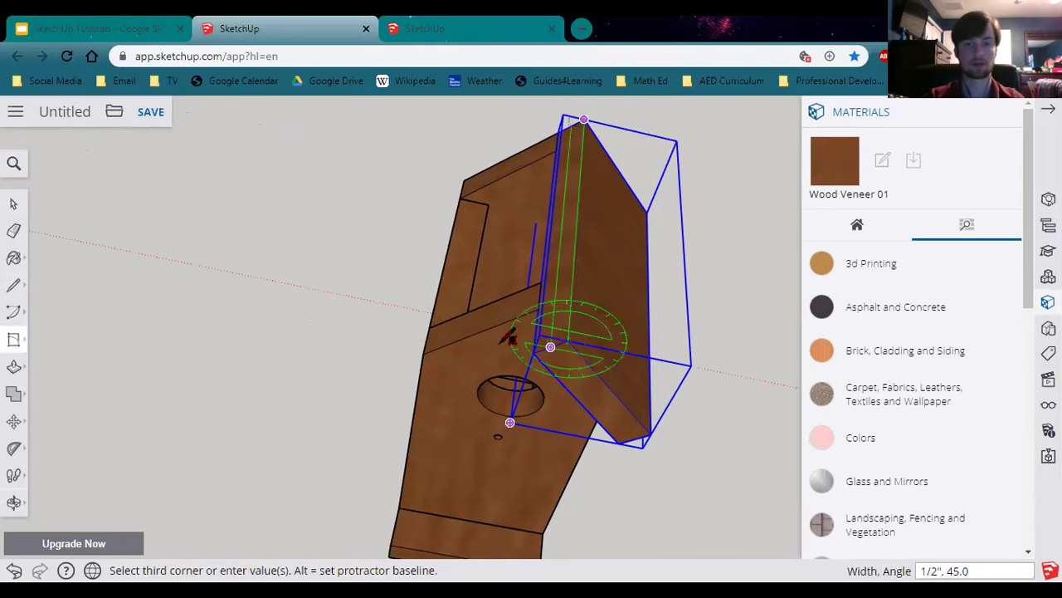
left_click(424, 354)
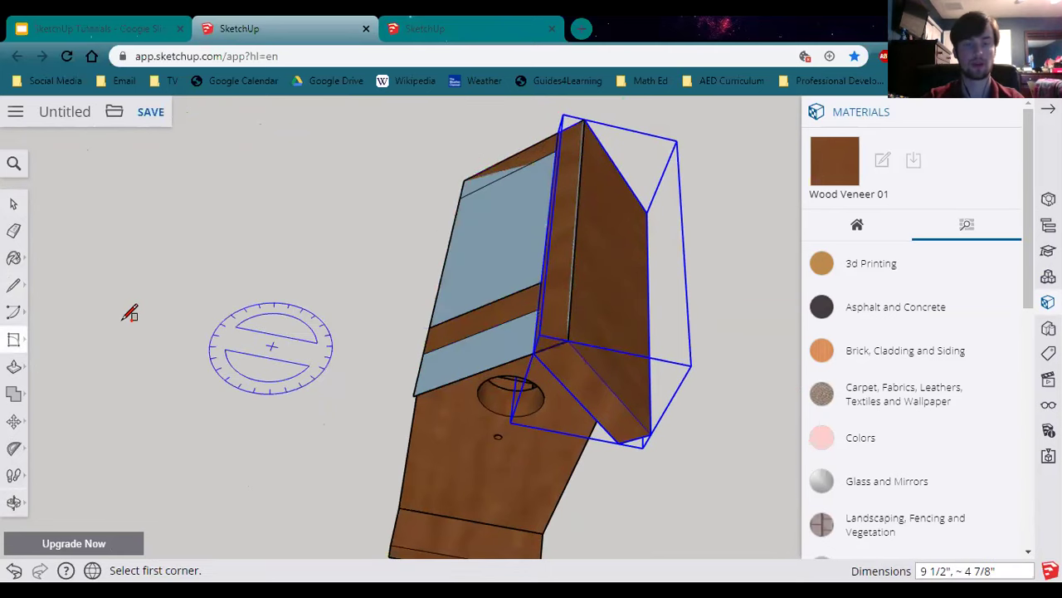
Step: Push/Pull the left roof rectangle outward to a thickness of 1"
left_click(13, 366)
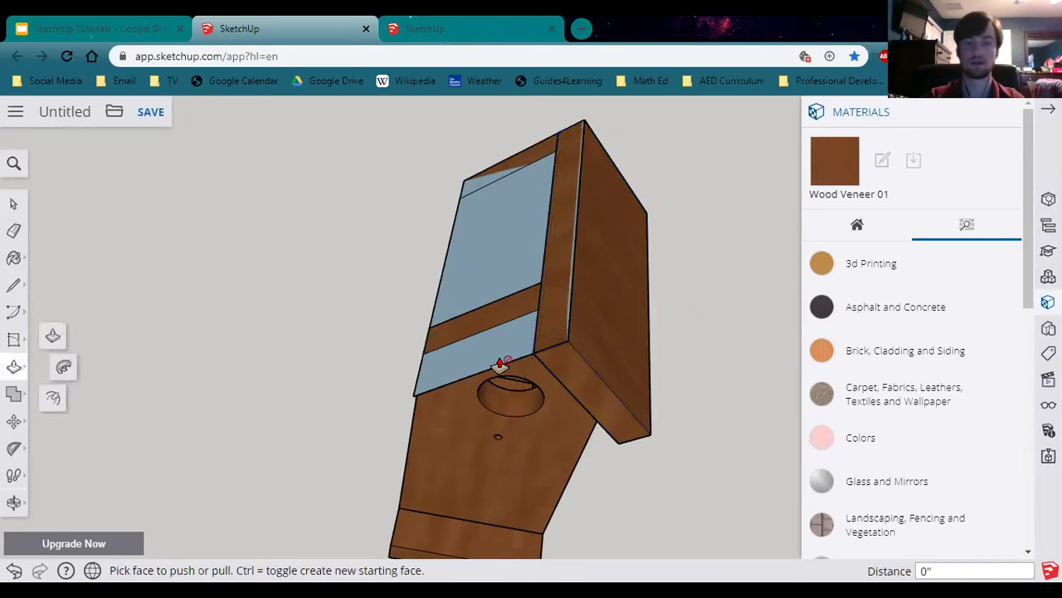
left_click(514, 244)
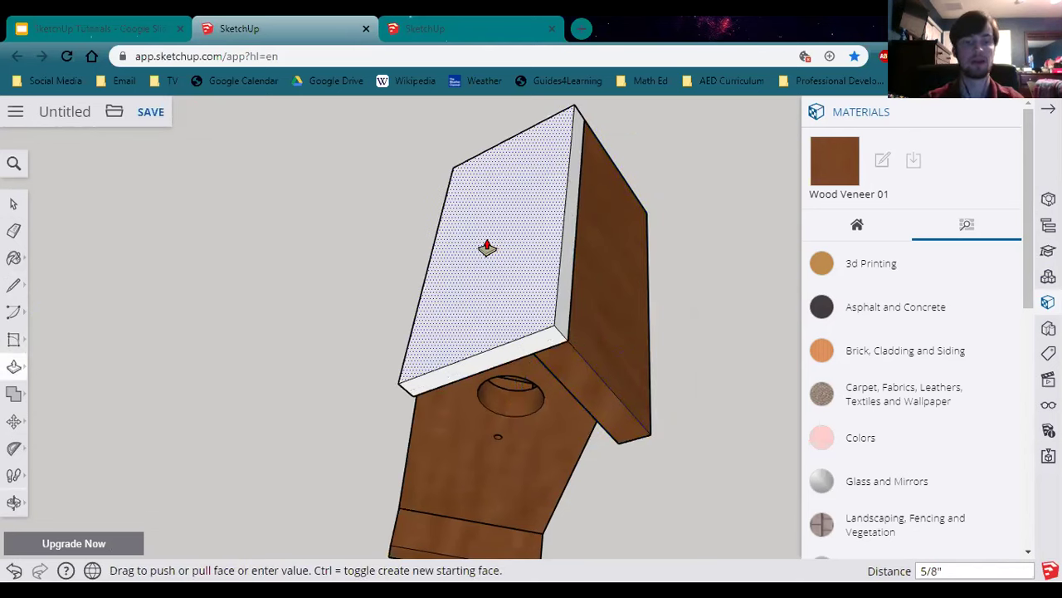
type("1")
key("Return")
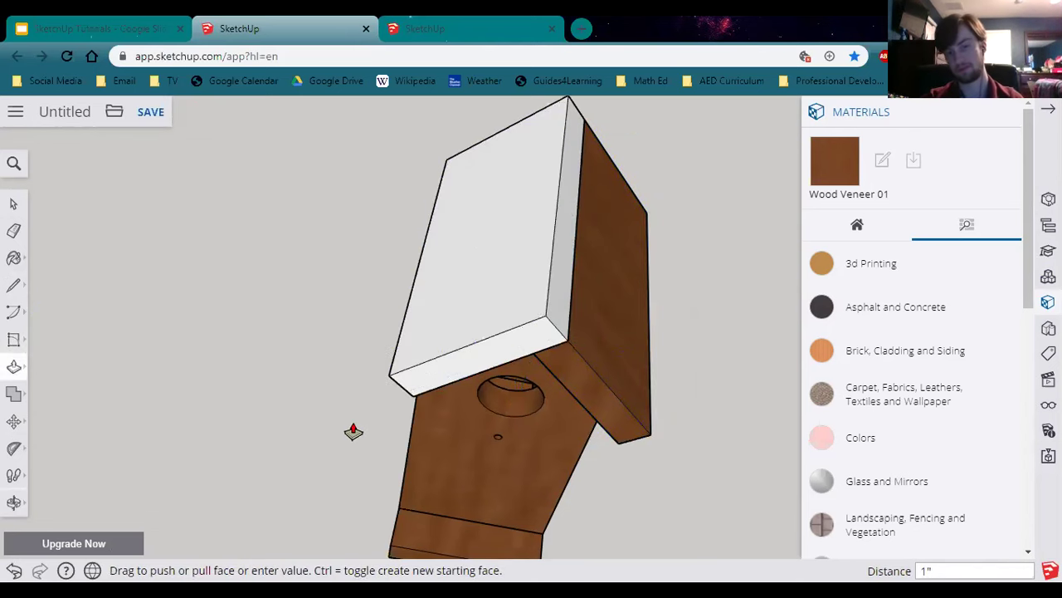
Step: Extend the left roof board's lower eave edge outward past the side wall by 0.5" with Push/Pull
middle_click_drag(401, 448, 550, 265)
scroll(547, 274, "up", 1)
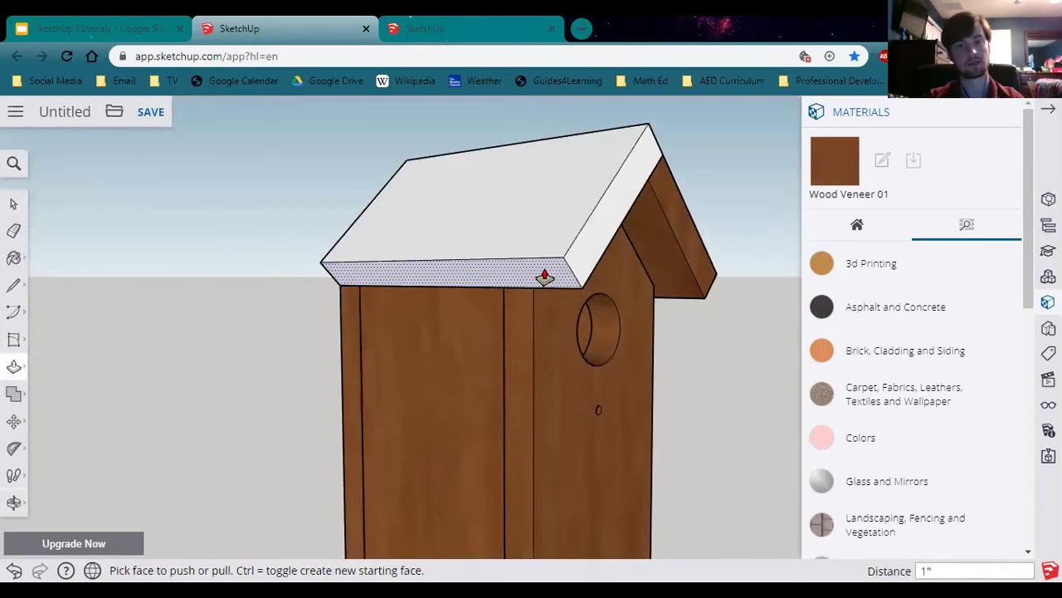
left_click(544, 276)
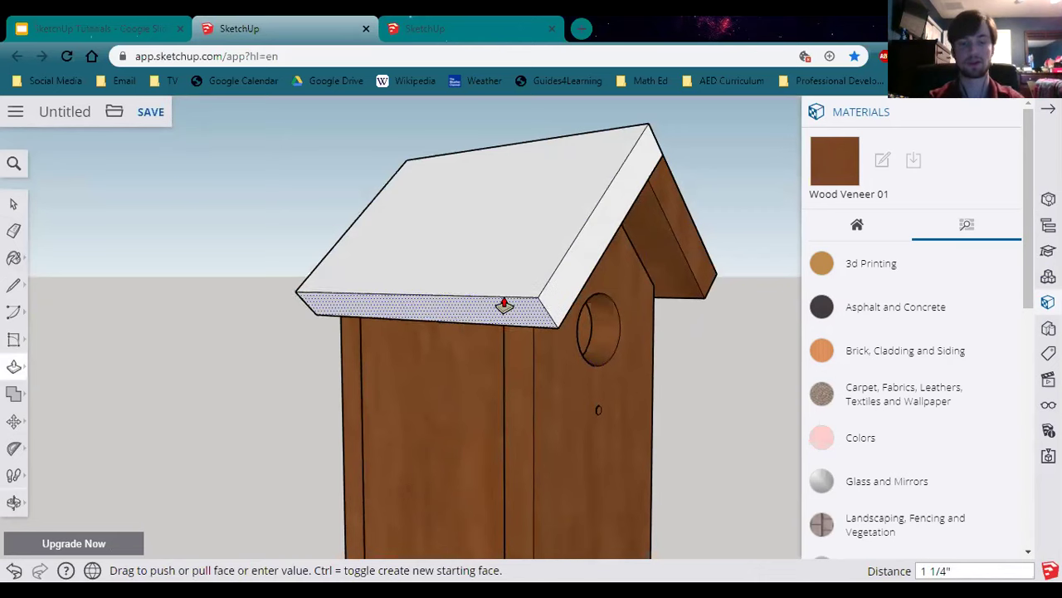
type(".5")
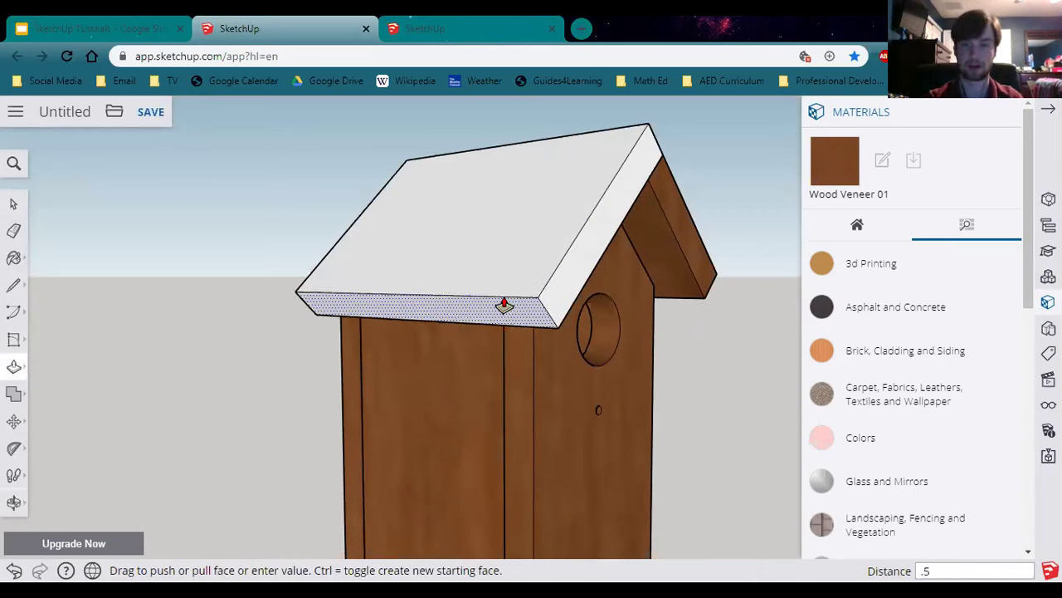
key("Return")
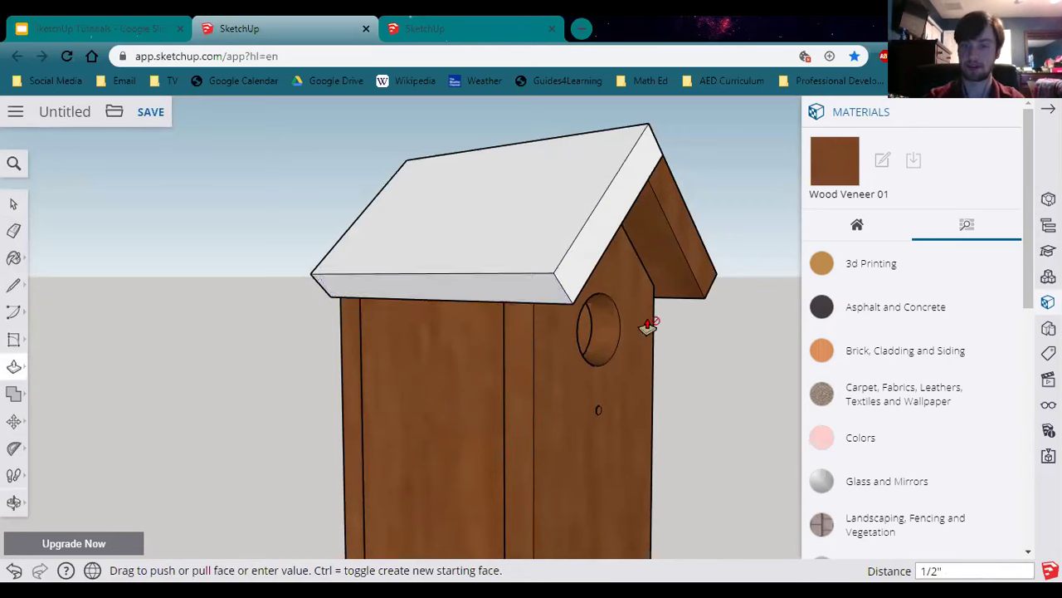
middle_click_drag(645, 516, 486, 308)
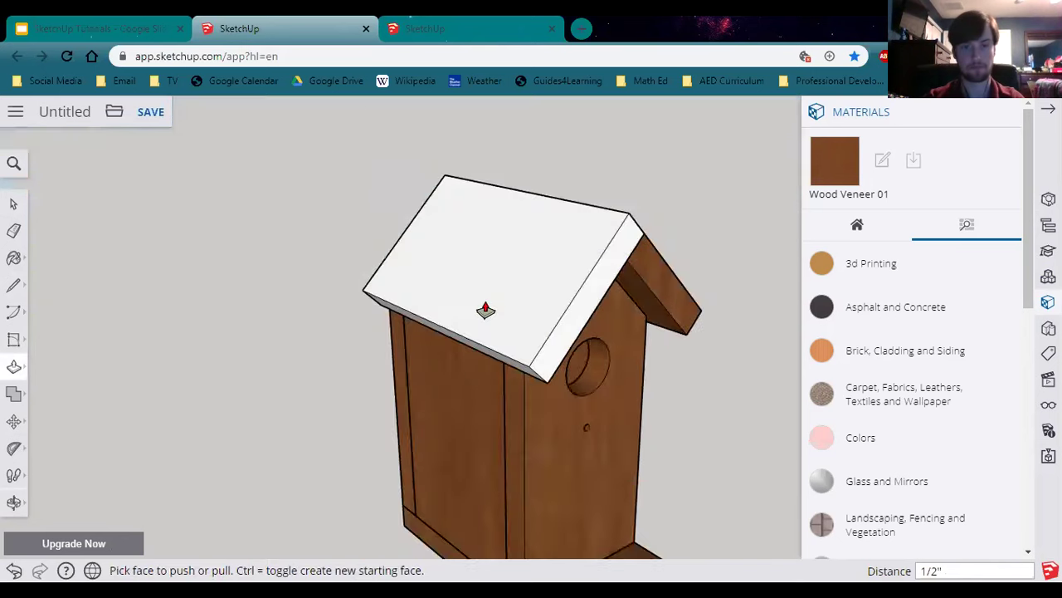
Step: Paint all connected faces of the left roof board with Wood Veneer 01
left_click(13, 258)
key("ctrl")
left_click(486, 251, "ctrl")
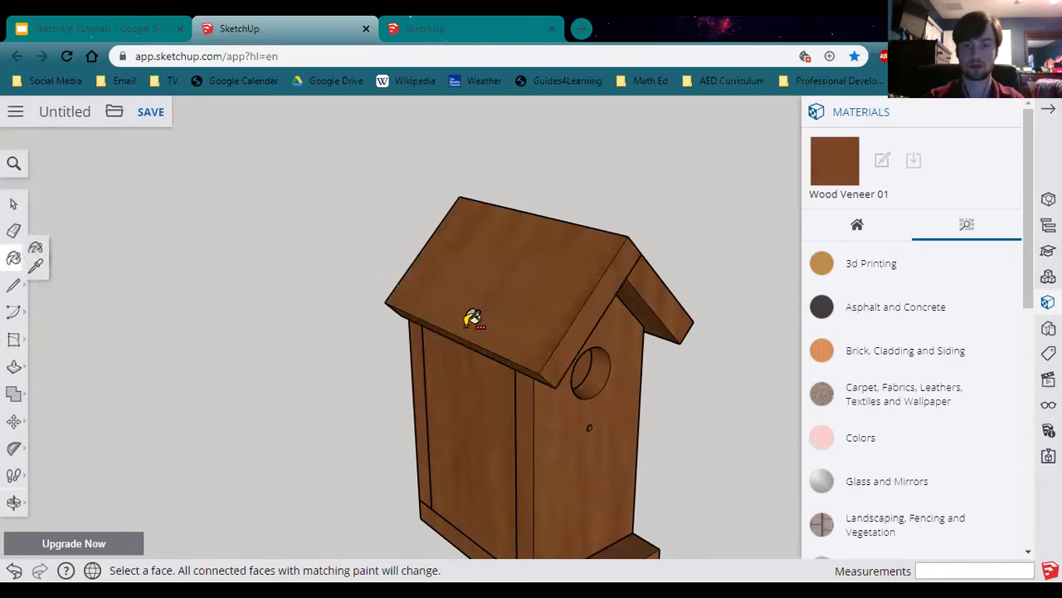
Step: Make the whole connected left roof board into a component named Roof Left Side
mouse_move(637, 431)
middle_mouse_down()
mouse_move(424, 289)
mouse_move(540, 399)
mouse_move(64, 240)
mouse_move(50, 224)
middle_mouse_up()
left_click(13, 202)
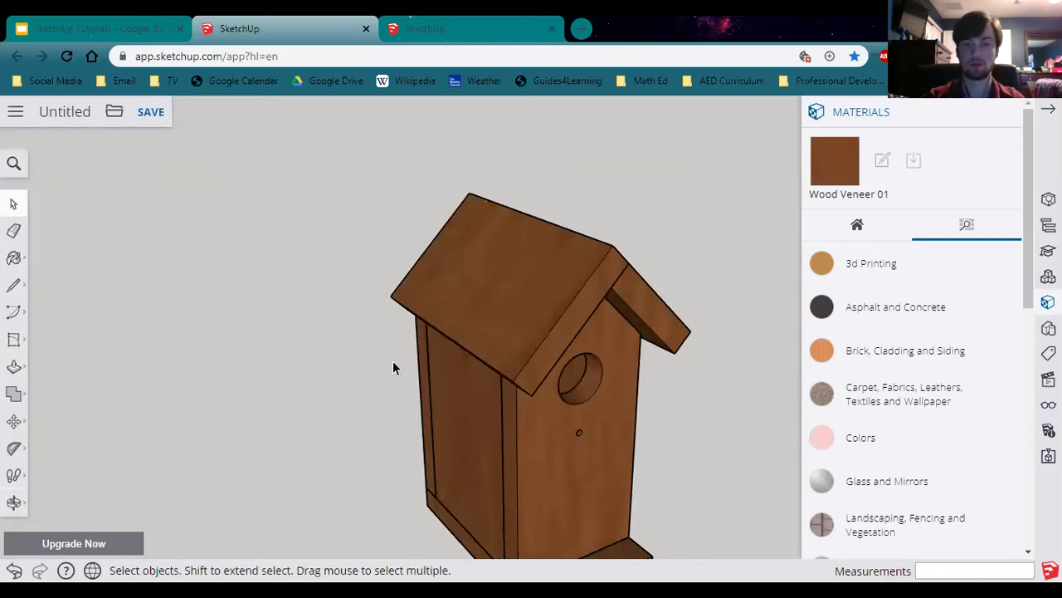
left_click(480, 272)
right_click(486, 277)
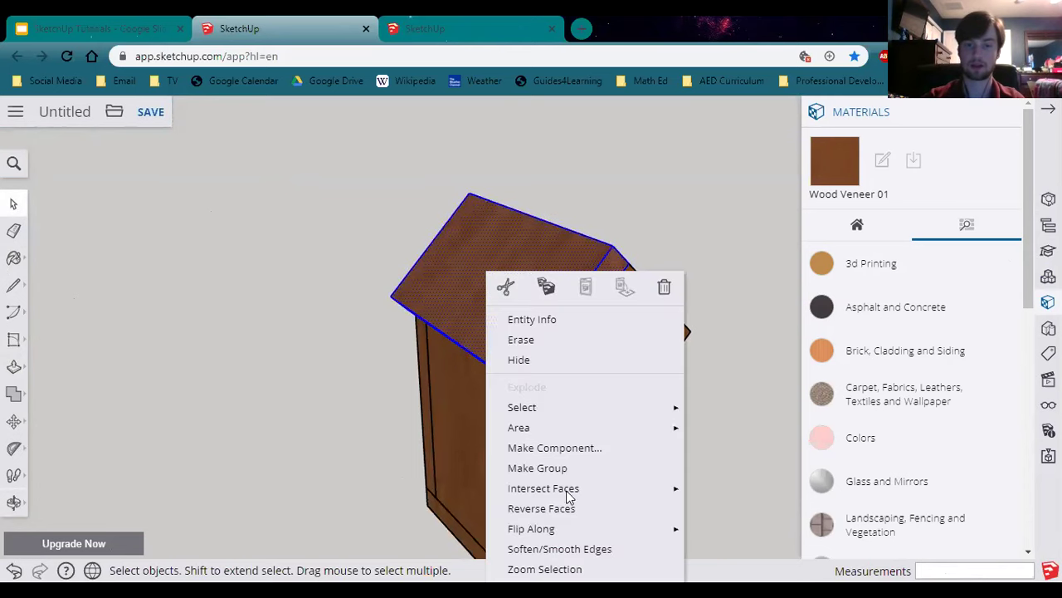
left_click(559, 447)
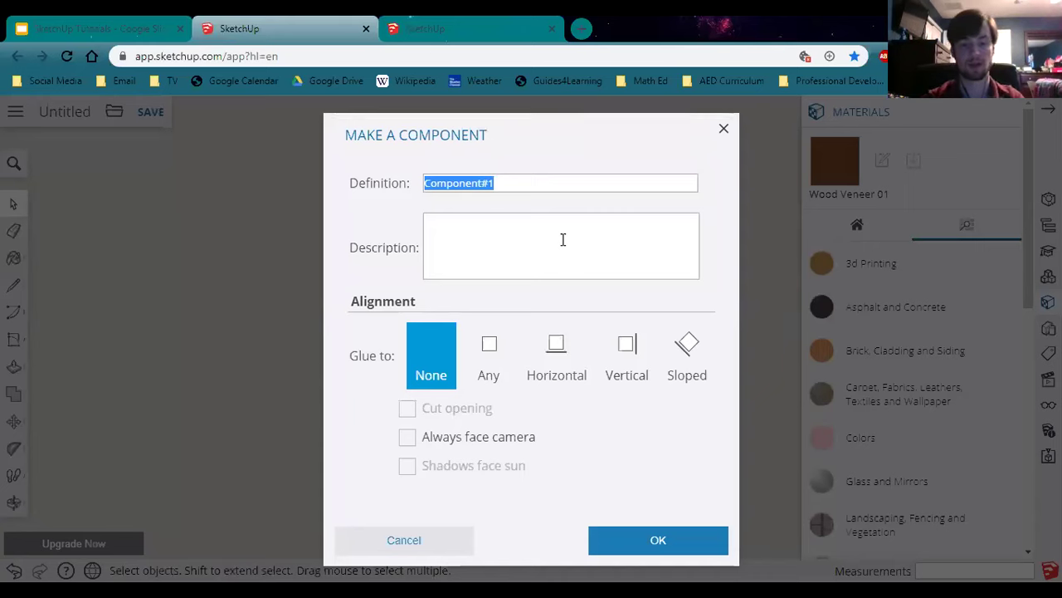
type("Roof ")
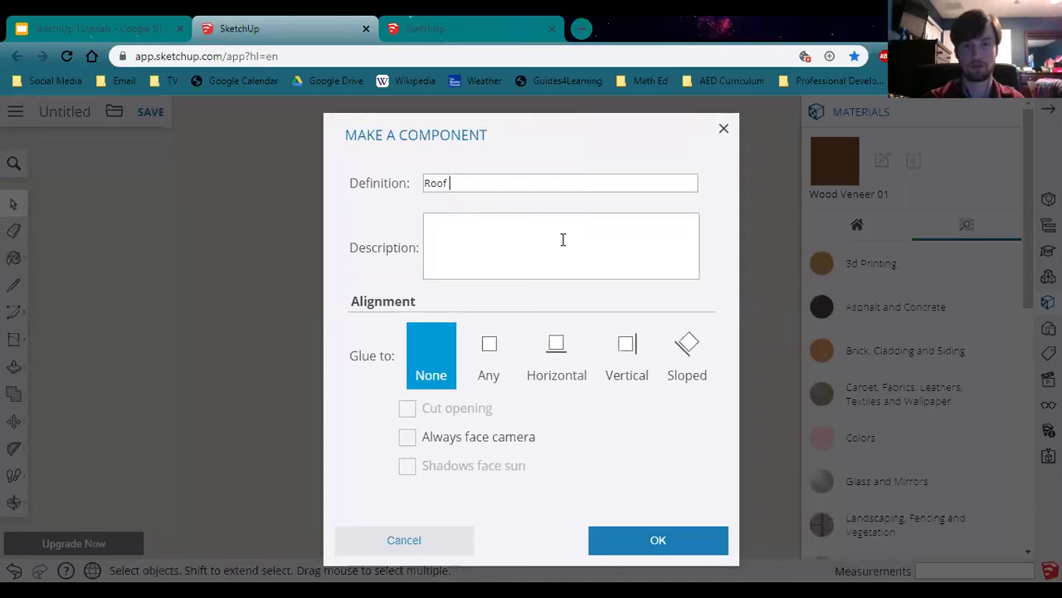
type("Left Side")
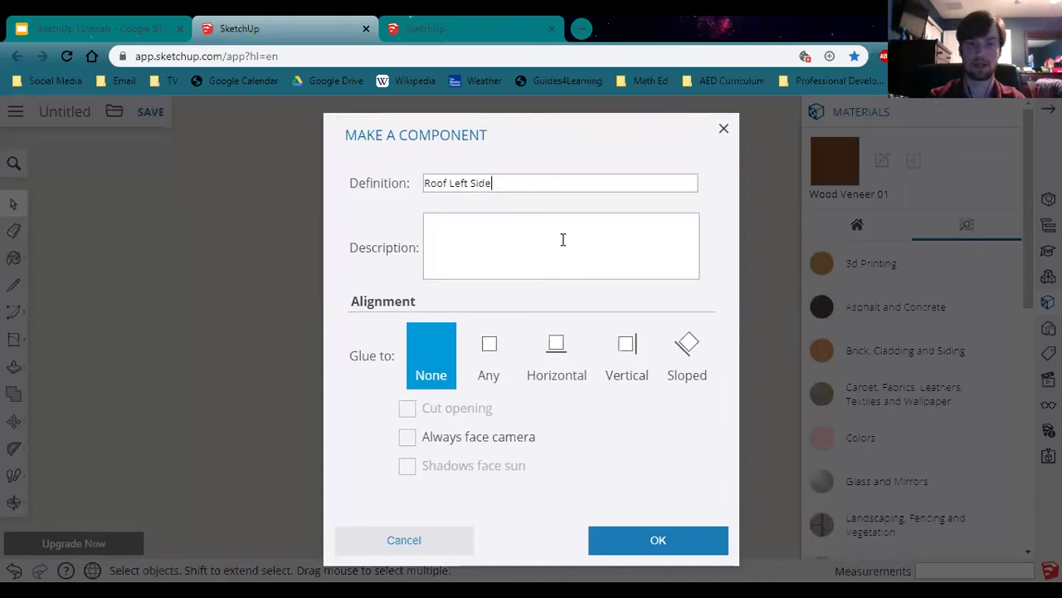
left_click(628, 540)
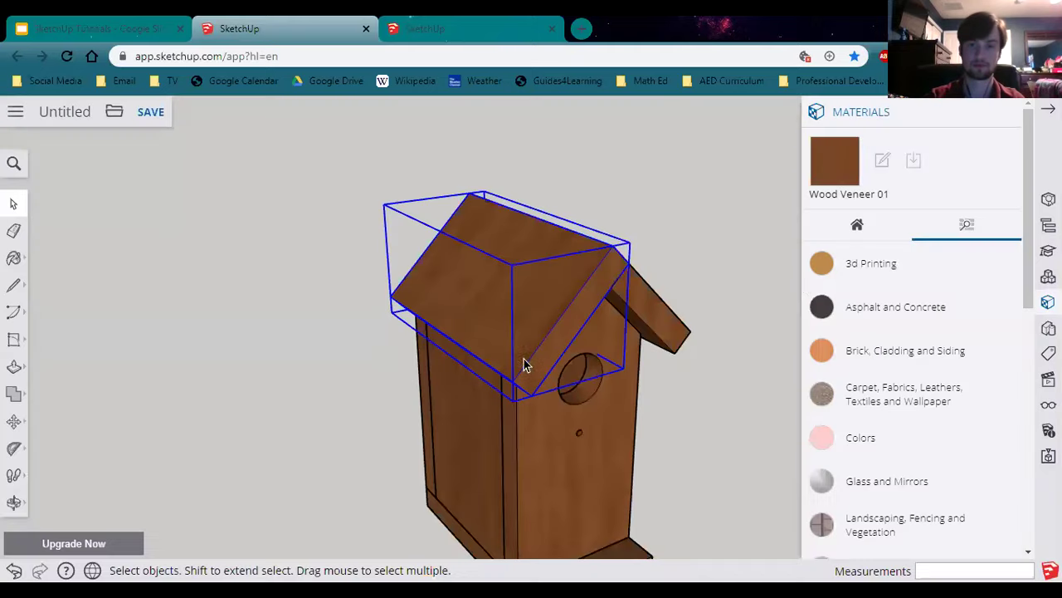
Step: Draw a circle of about 1/8" radius at the back of the small perch hole below the entrance, matching the hole's edge
mouse_move(605, 460)
middle_mouse_down()
mouse_move(498, 457)
mouse_move(356, 308)
mouse_move(424, 406)
mouse_move(601, 456)
middle_mouse_up()
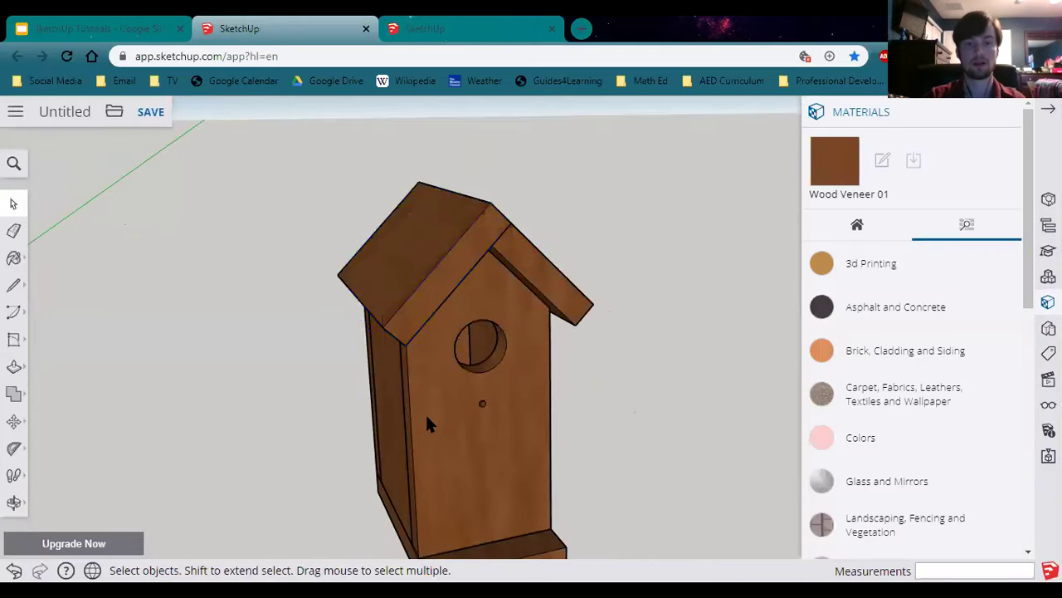
scroll(425, 423, "up", 4)
scroll(554, 438, "down", 5)
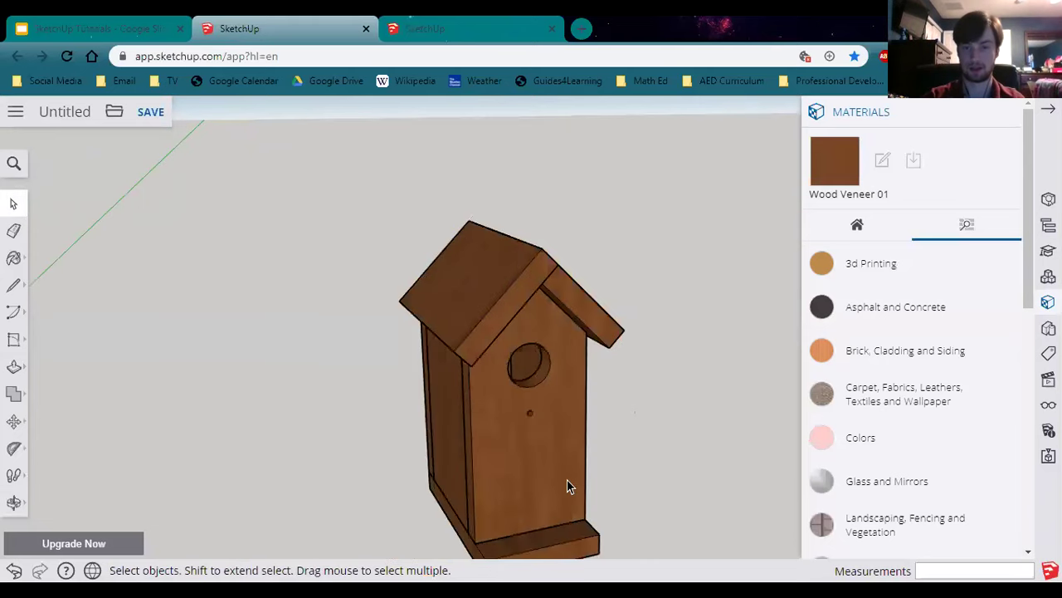
middle_click_drag(540, 502, 449, 405)
scroll(415, 423, "up", 6)
middle_click_drag(432, 457, 448, 348)
scroll(474, 357, "up", 8)
scroll(570, 293, "up", 3)
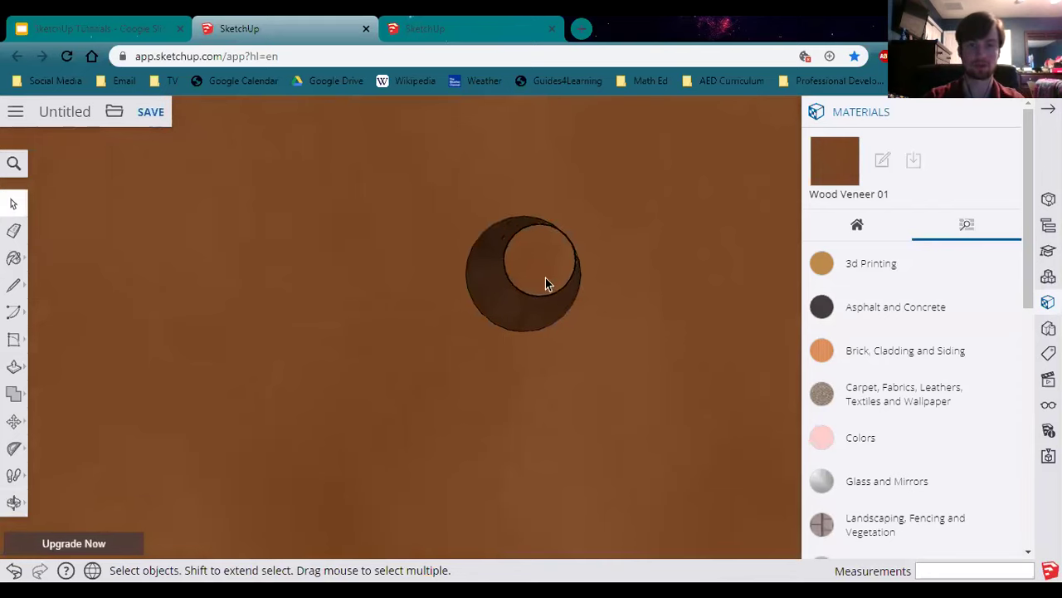
middle_click_drag(512, 303, 534, 339)
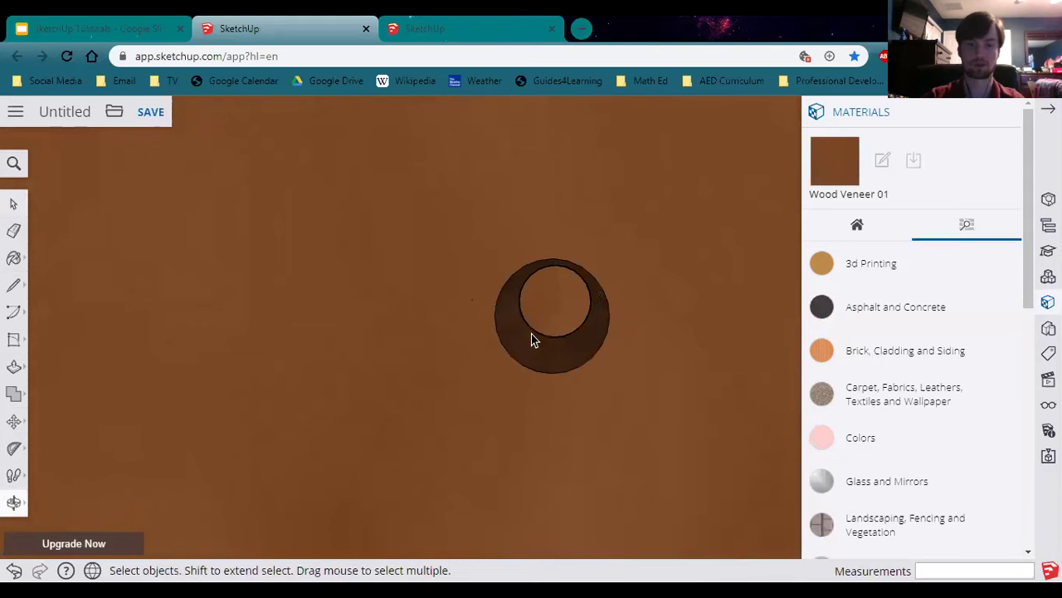
scroll(481, 335, "up", 1)
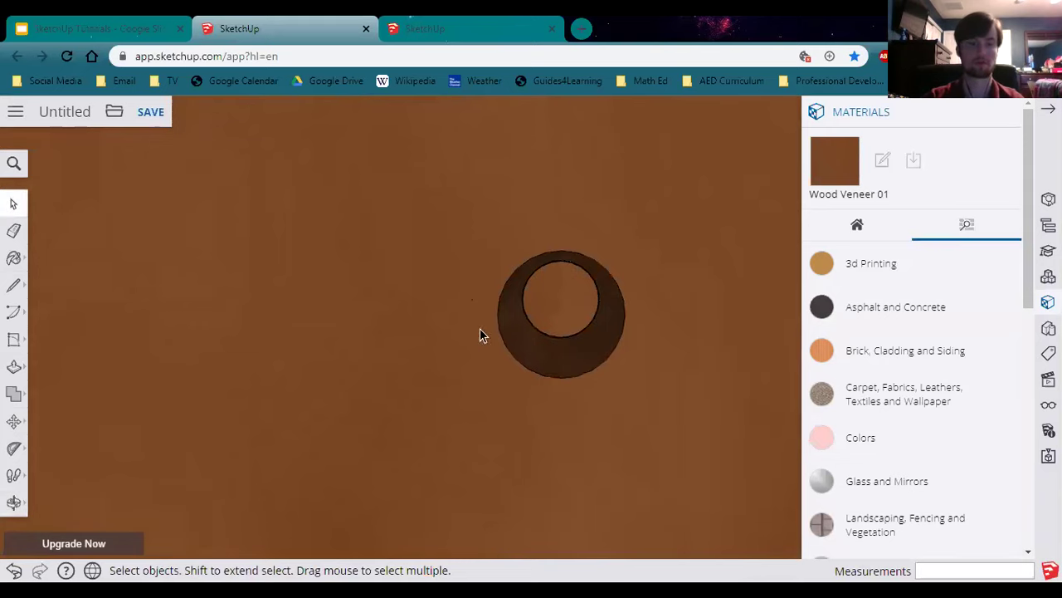
left_click(27, 342)
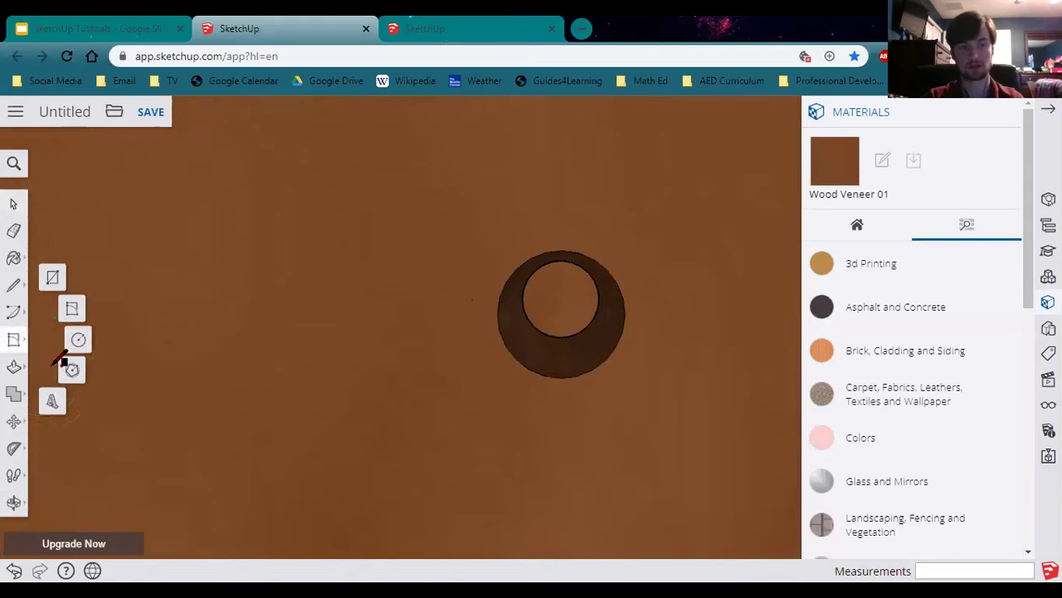
left_click(74, 339)
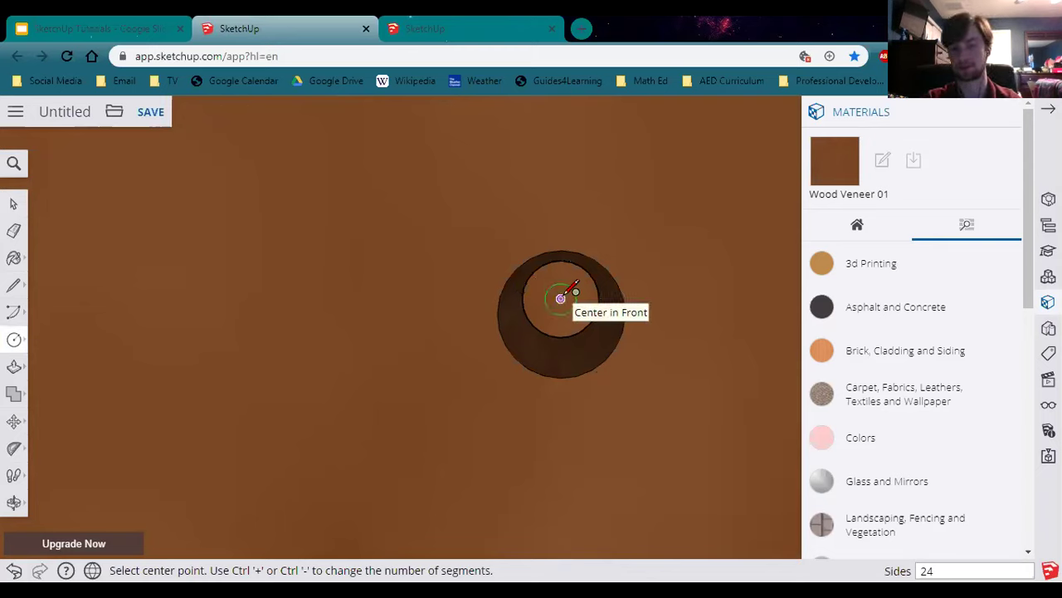
left_click(561, 298)
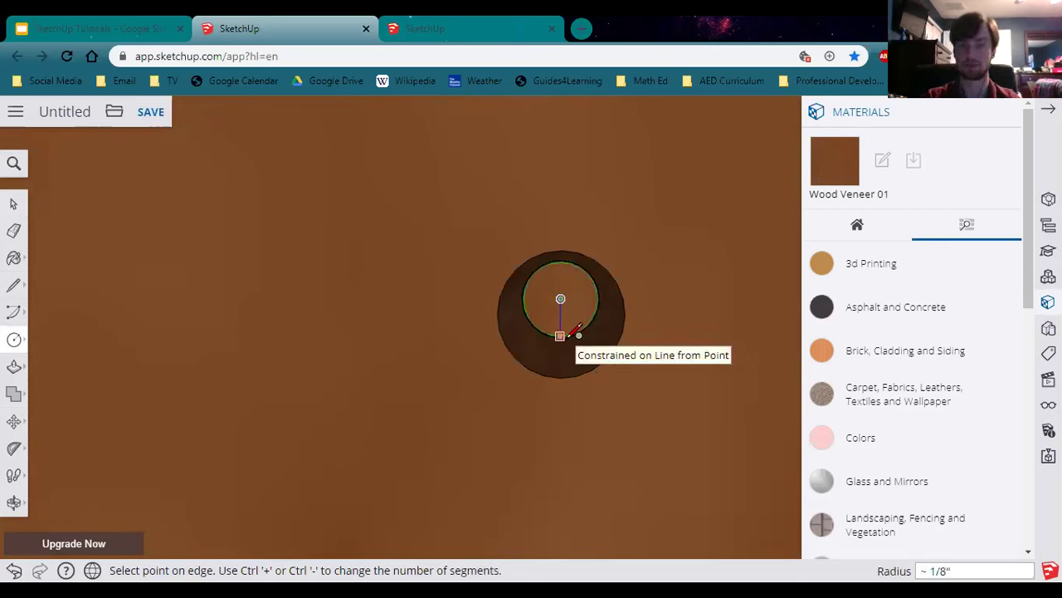
left_click(531, 408)
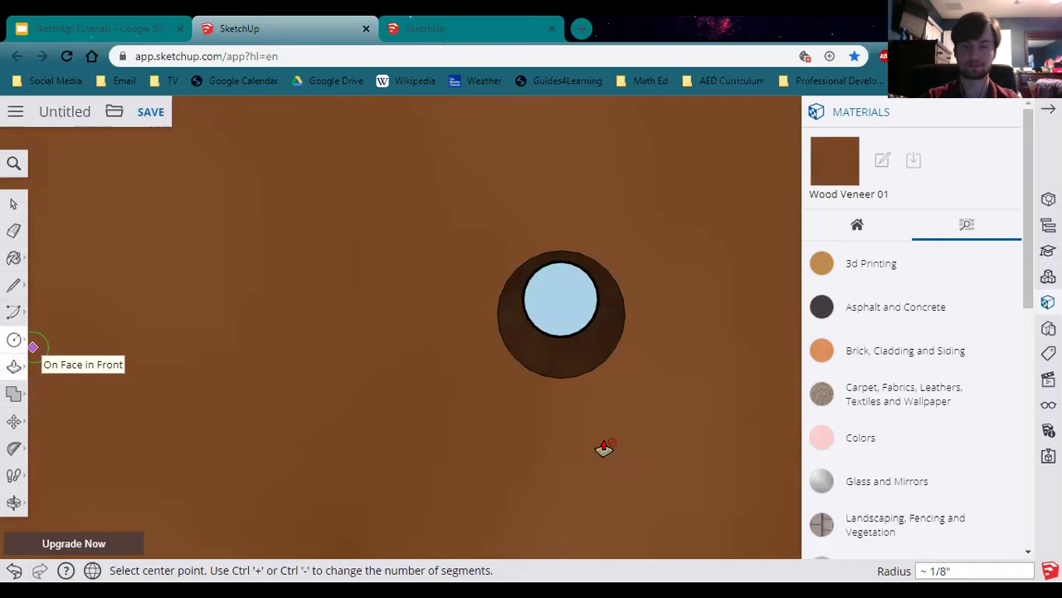
Step: Push/Pull the circle in the small hole outward by 2 1/2" to form a perch sticking out of the front board
middle_click_drag(562, 441, 412, 356)
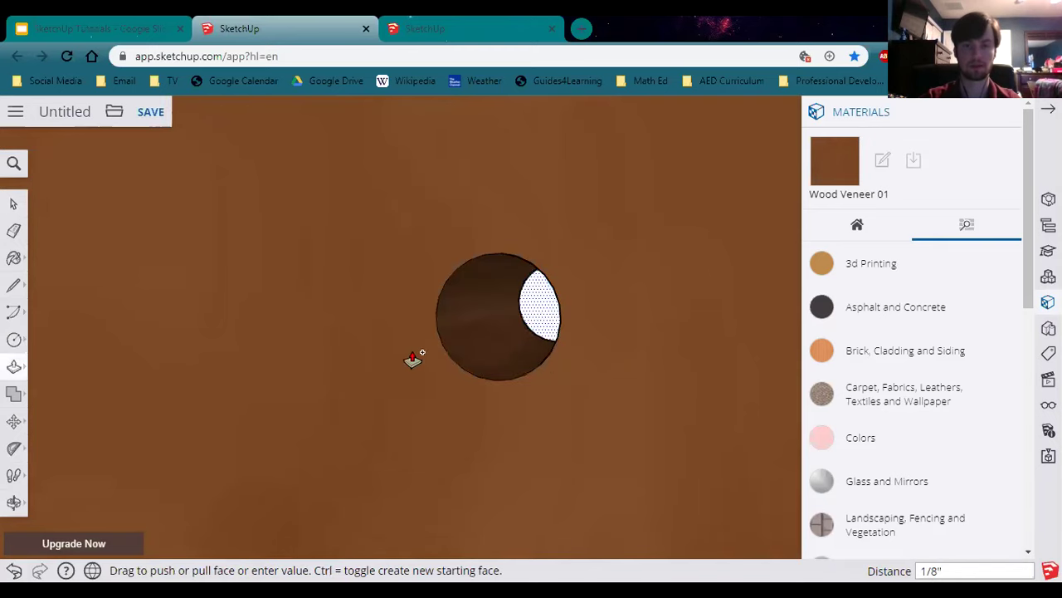
left_click(391, 374)
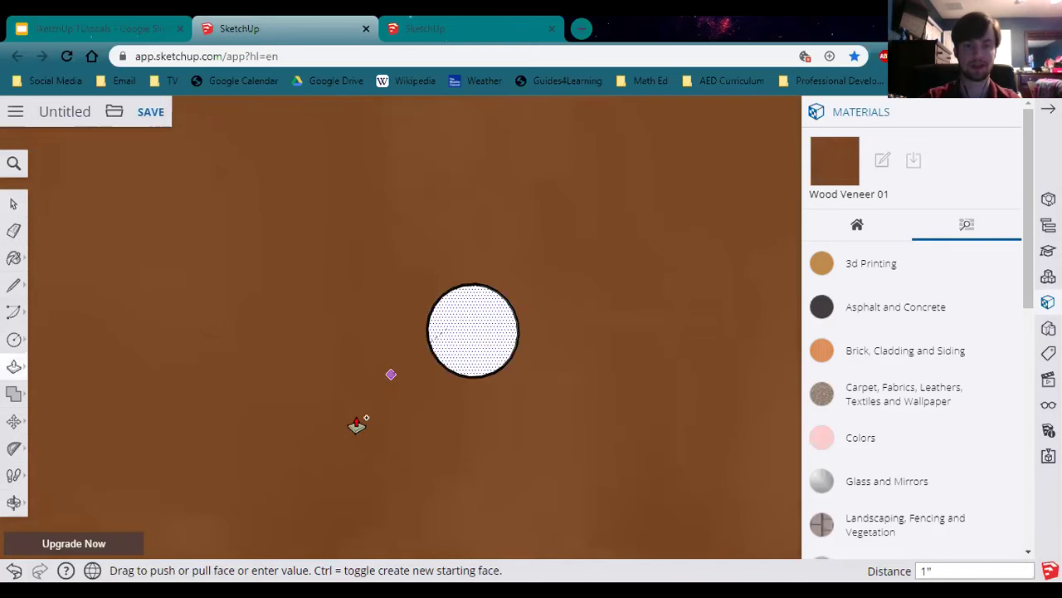
scroll(356, 424, "down", 3)
scroll(321, 480, "down", 1)
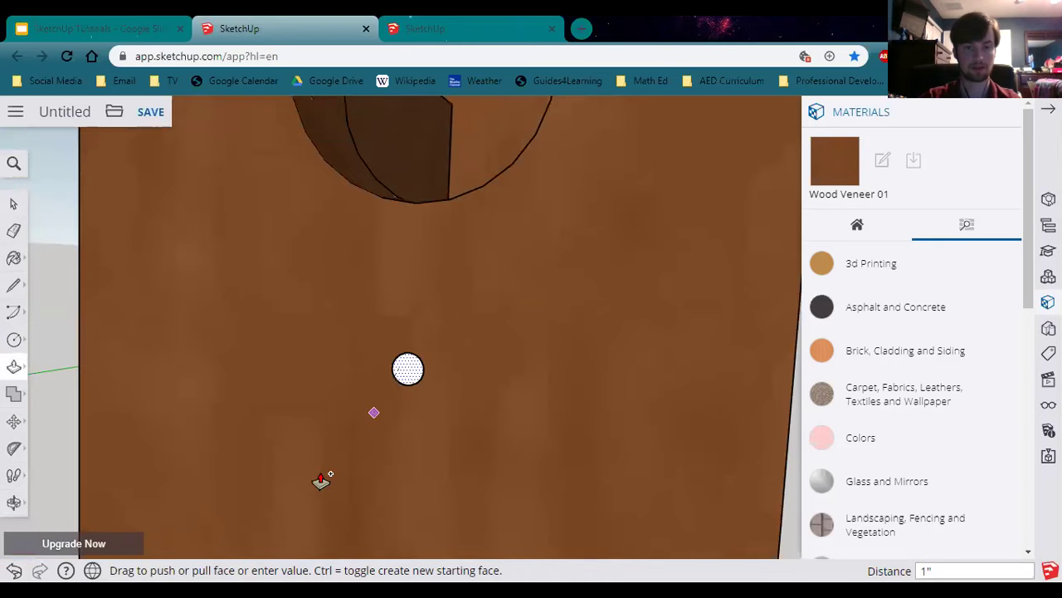
scroll(321, 480, "down", 4)
middle_click_drag(319, 479, 298, 409)
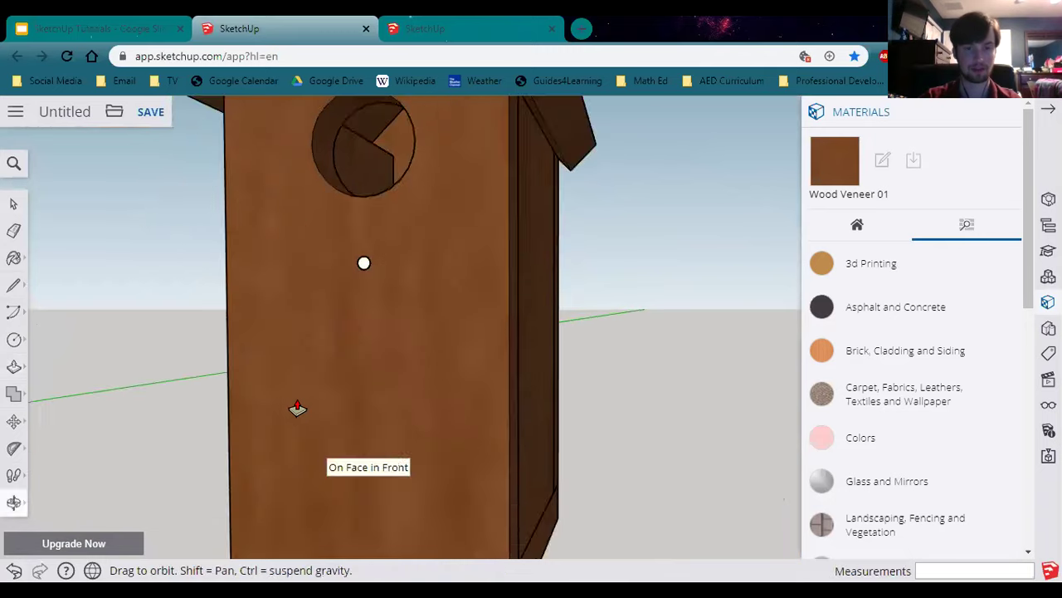
scroll(260, 476, "down", 5)
middle_click_drag(348, 301, 268, 327)
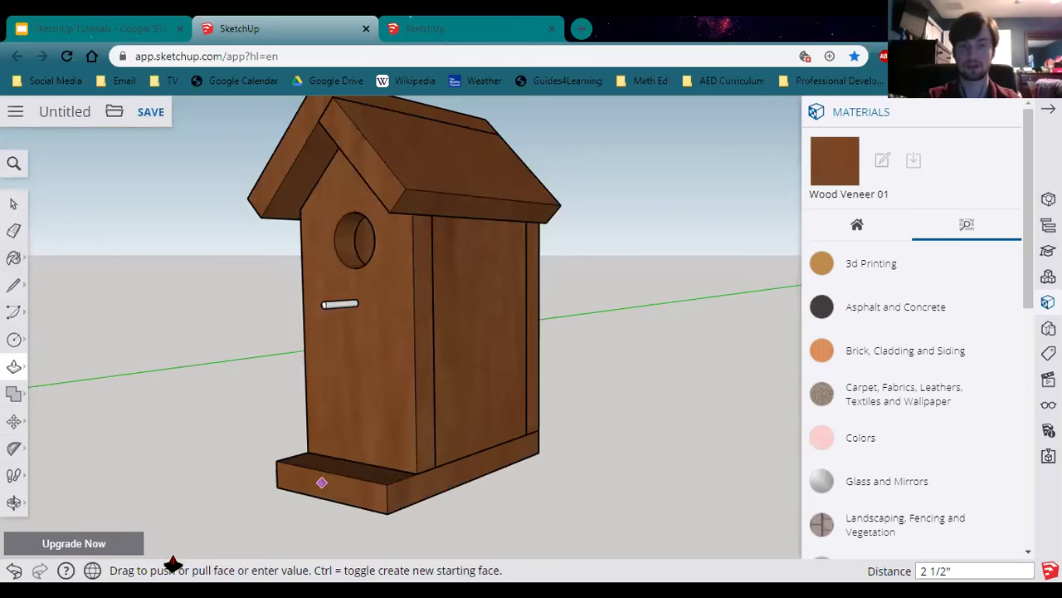
left_click(28, 211)
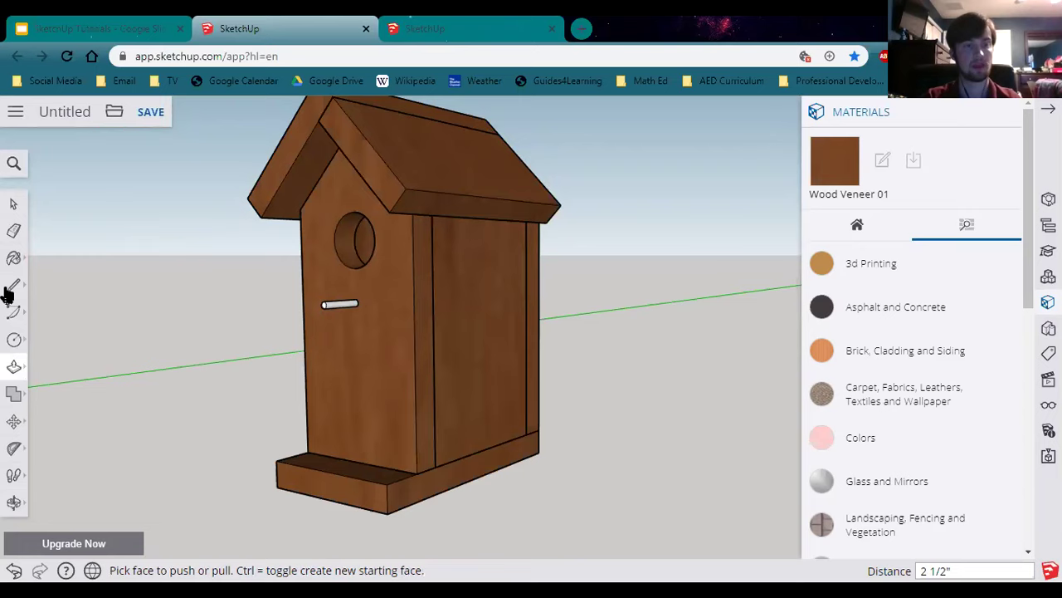
Step: Paint all connected faces of the perch with Wood Veneer 01
left_click(12, 261)
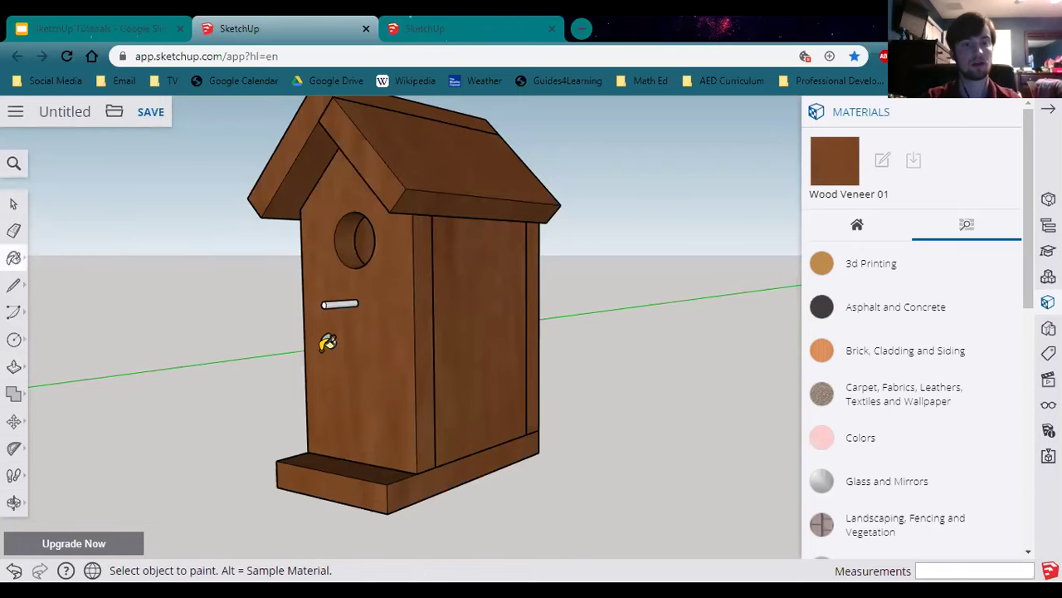
scroll(345, 264, "up", 3)
left_click(342, 266, "ctrl")
scroll(25, 199, "down", 1)
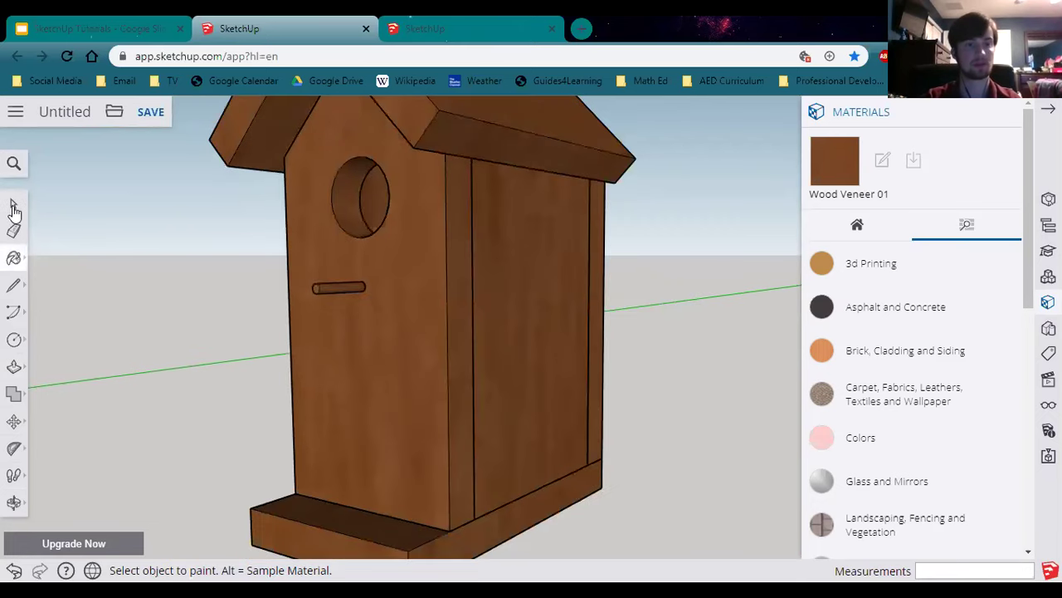
Step: Make the whole connected perch into a component named Perch
key("space")
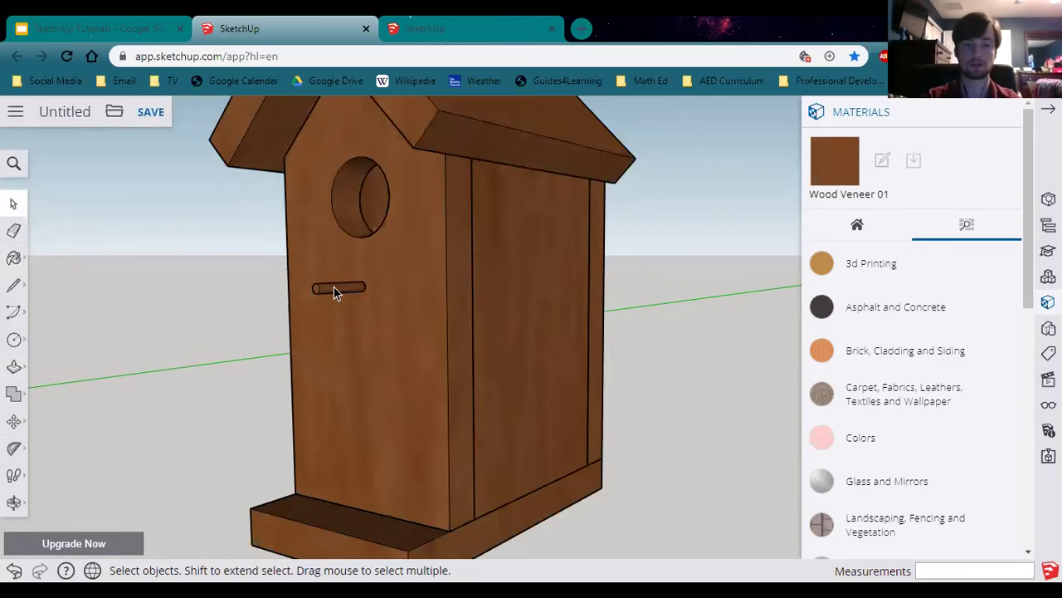
left_click(328, 287)
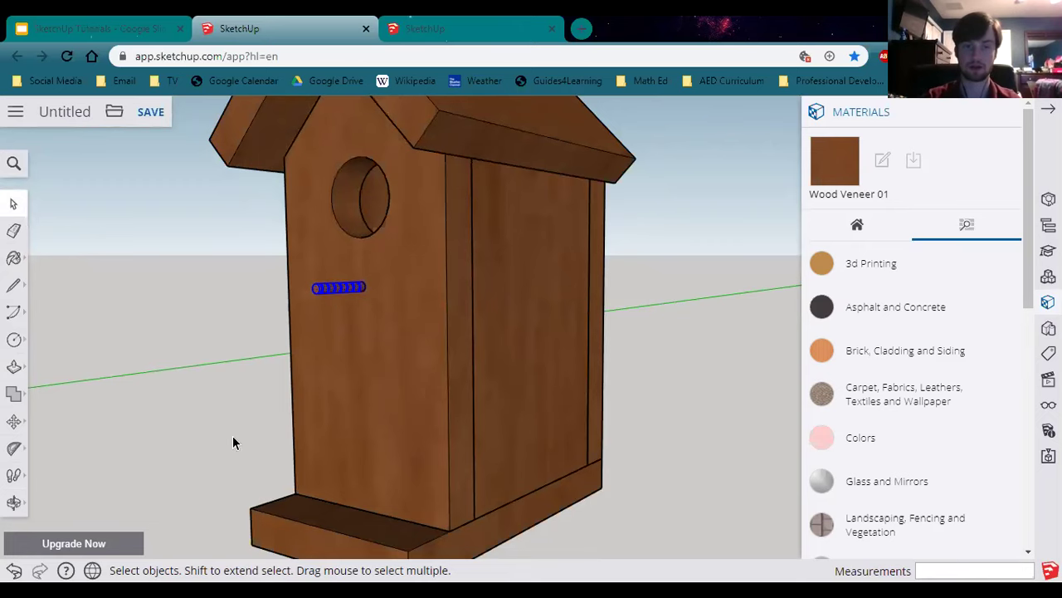
right_click(333, 286)
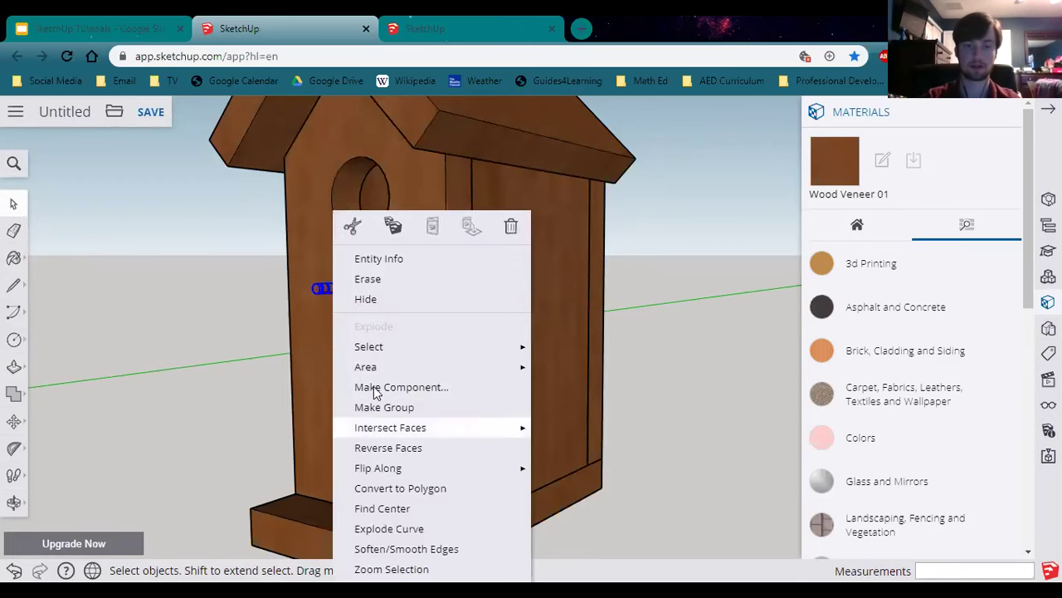
left_click(375, 388)
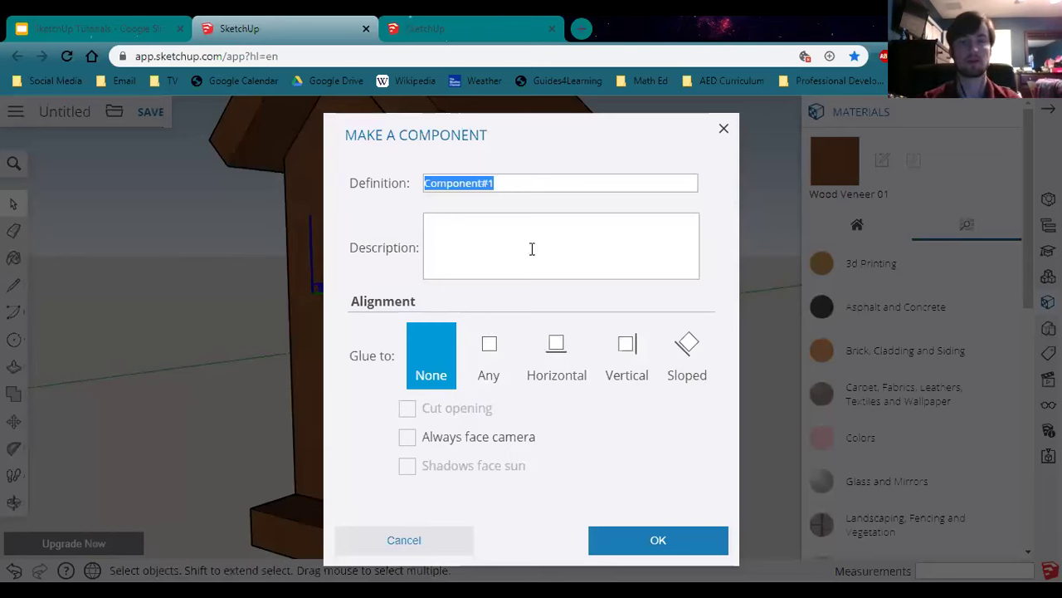
type("Perch")
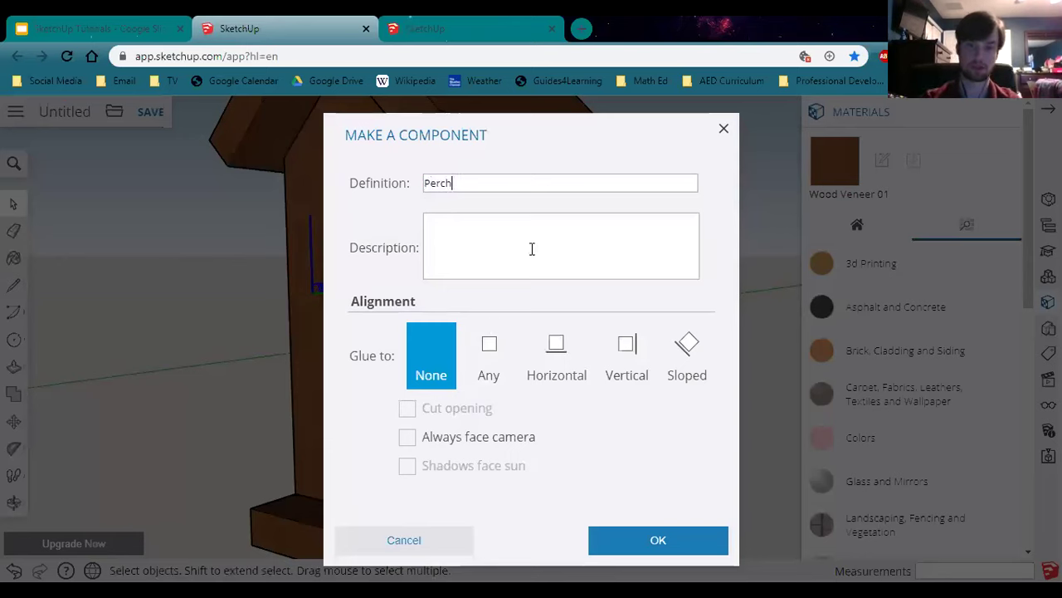
left_click(659, 541)
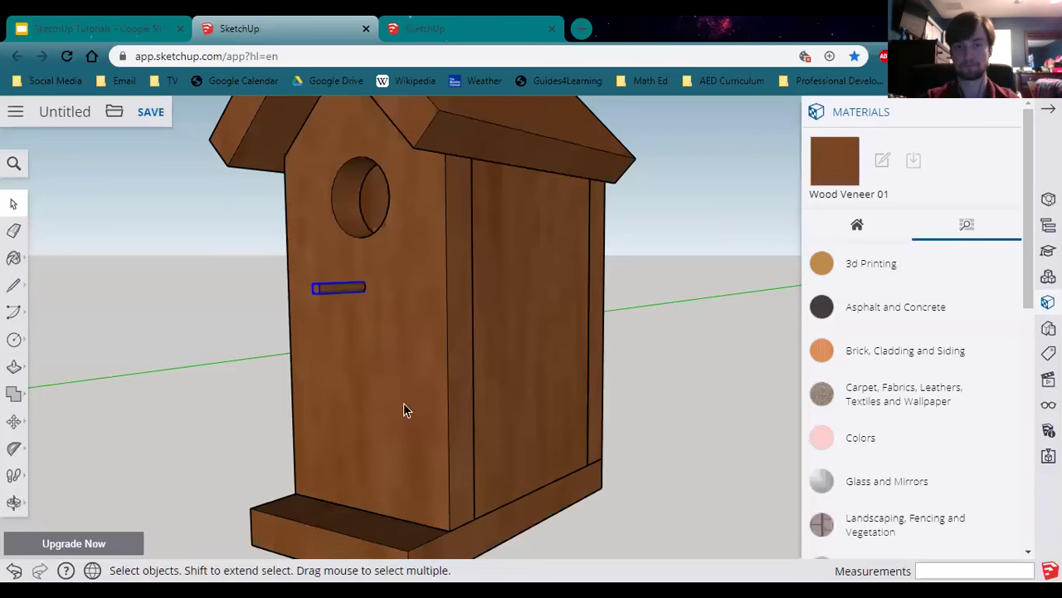
Step: Close the Materials browser to show the finished birdhouse unobstructed
scroll(400, 388, "down", 3)
middle_click_drag(295, 430, 538, 484)
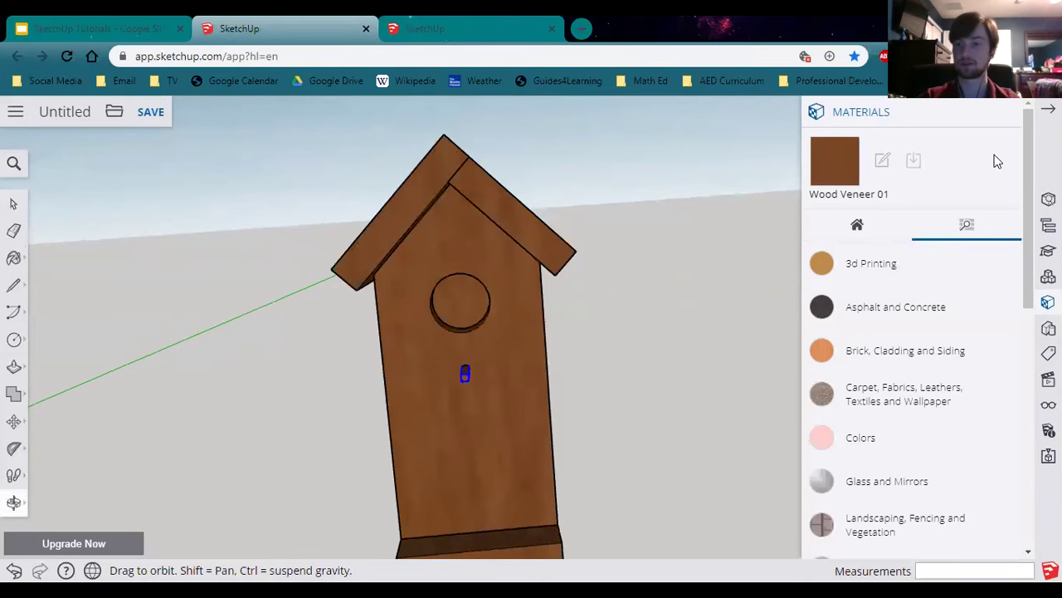
middle_click_drag(1006, 117, 902, 206)
left_click(336, 304)
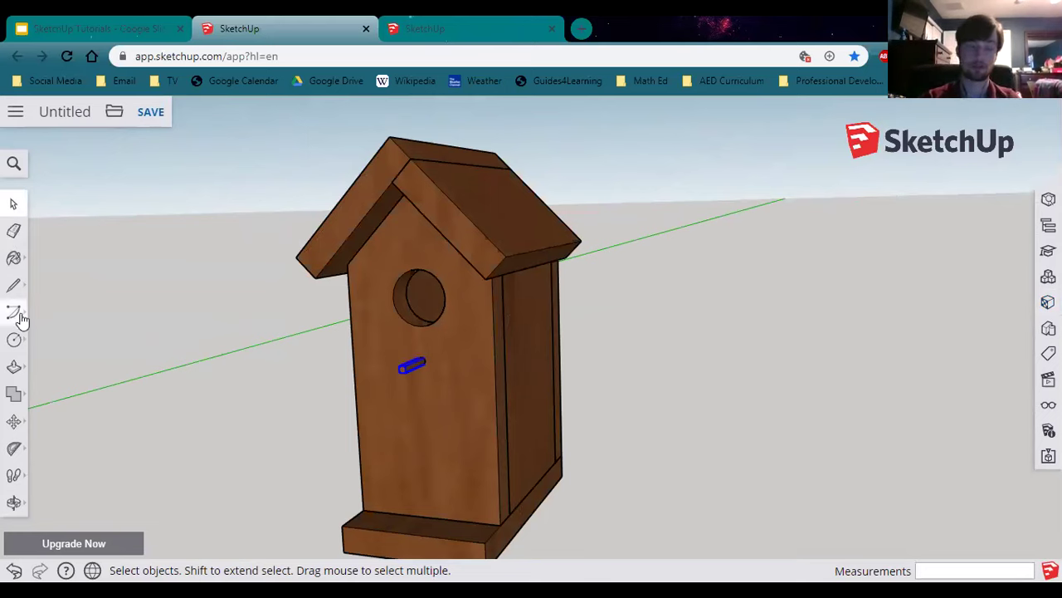
left_click(15, 344)
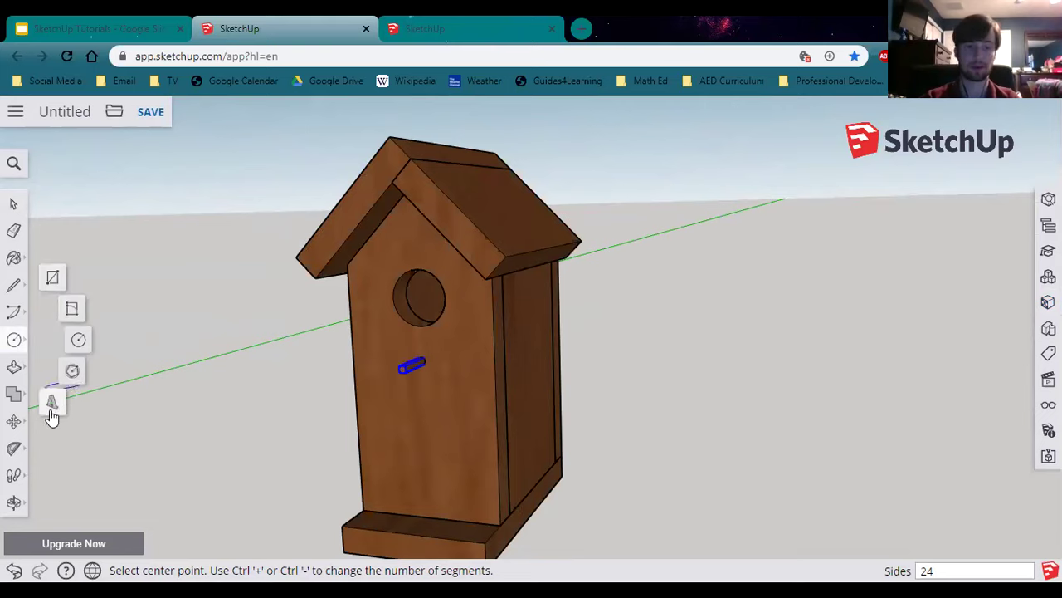
left_click(14, 313)
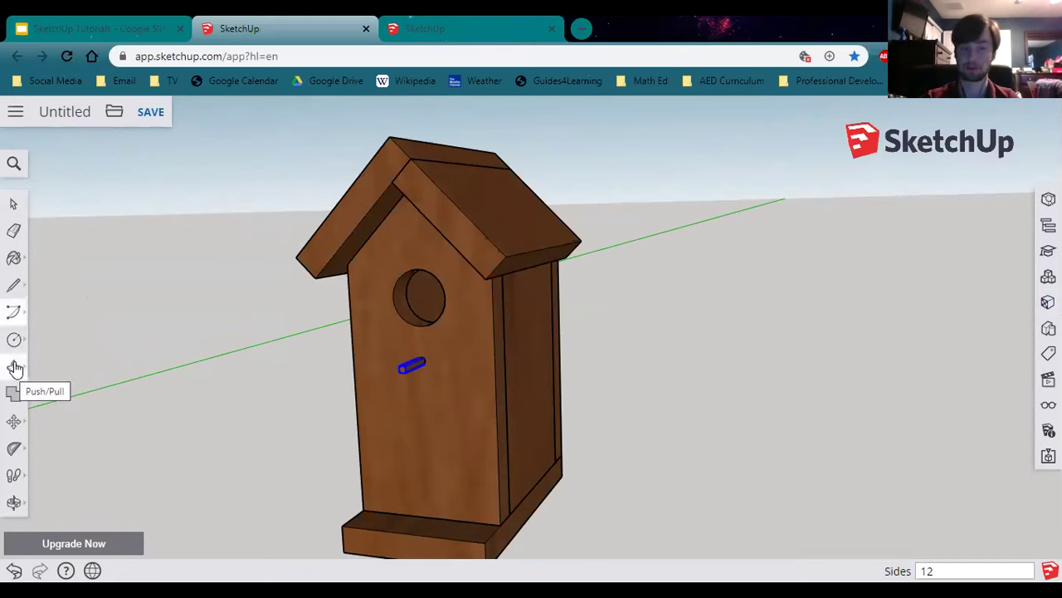
left_click(19, 370)
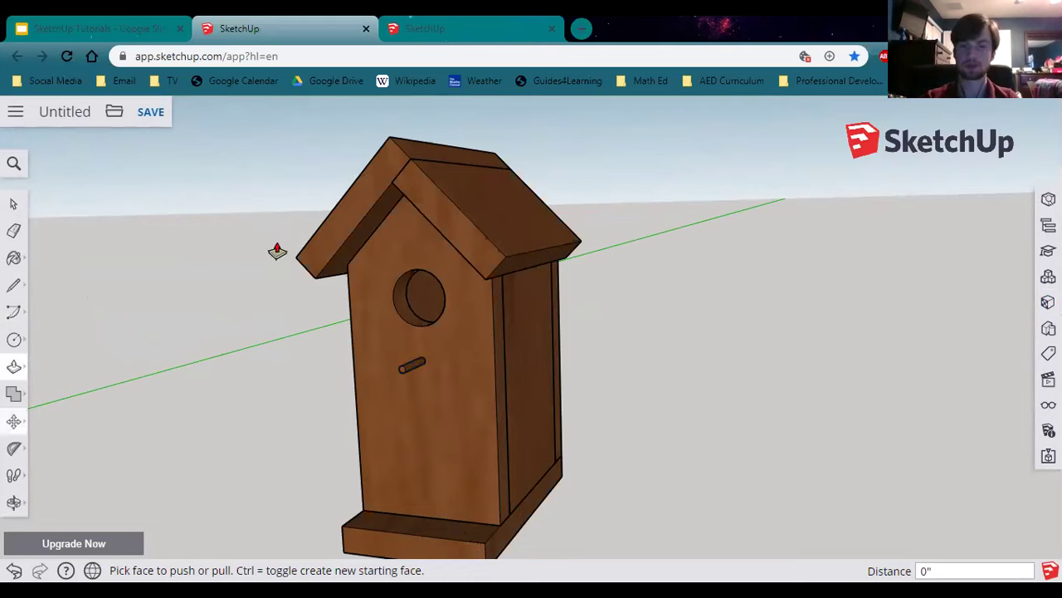
Step: Review the list of components used in the birdhouse model, and close the list again
left_click(15, 260)
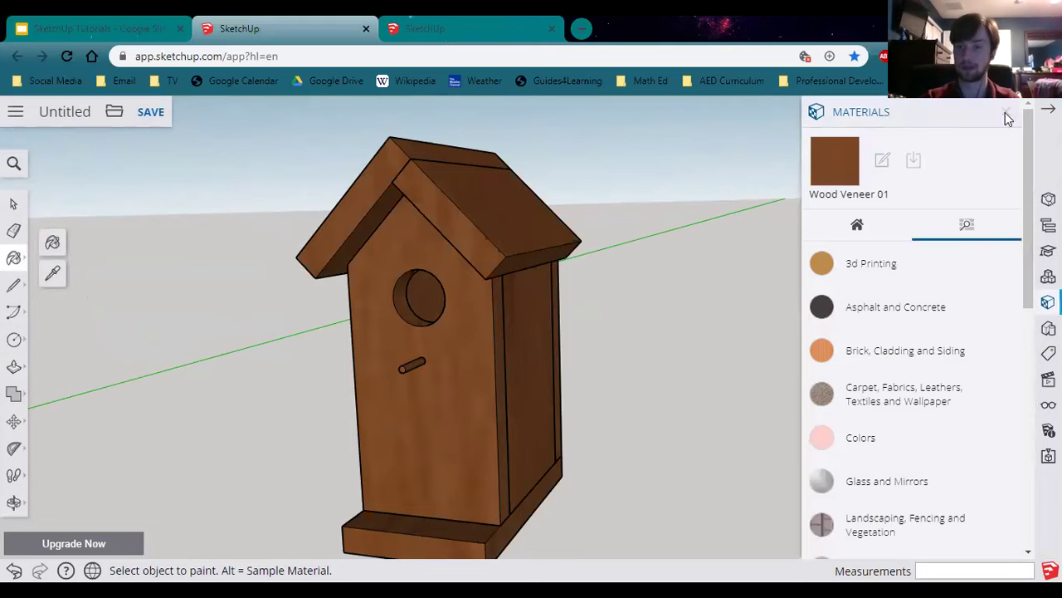
left_click(1048, 300)
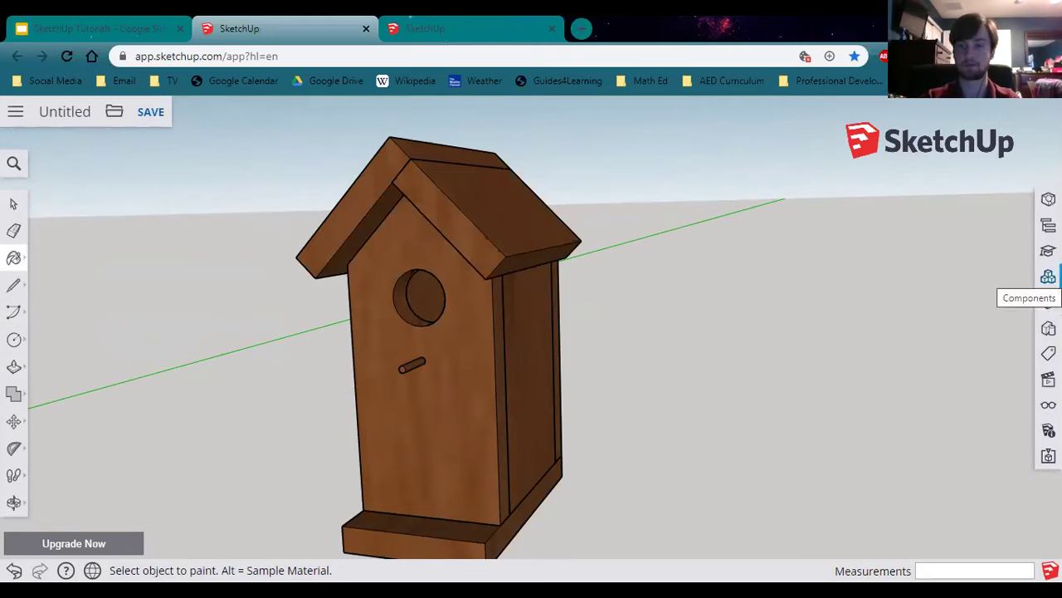
left_click(1048, 276)
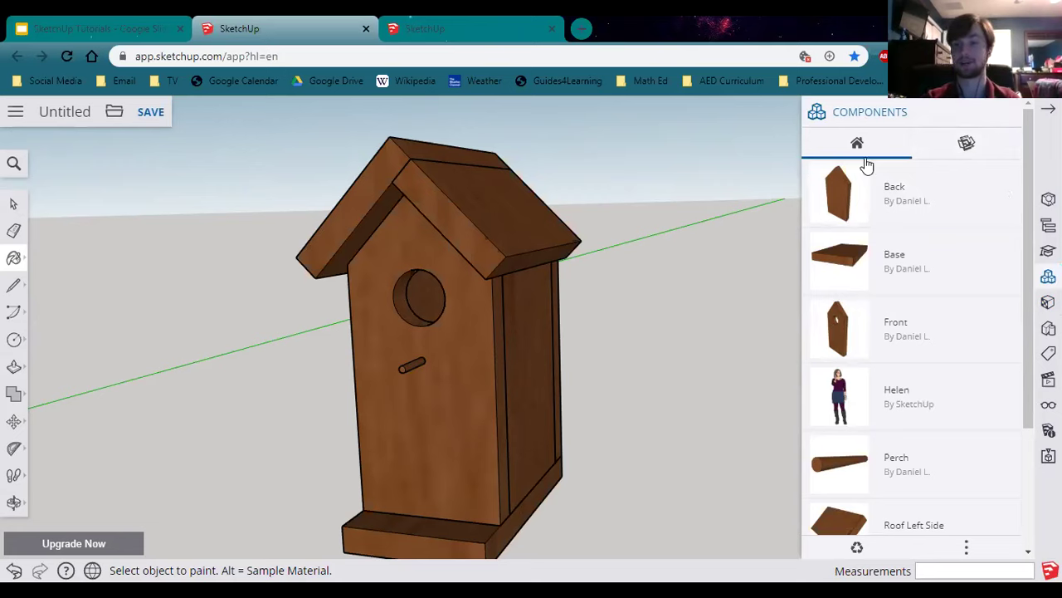
left_click(1048, 109)
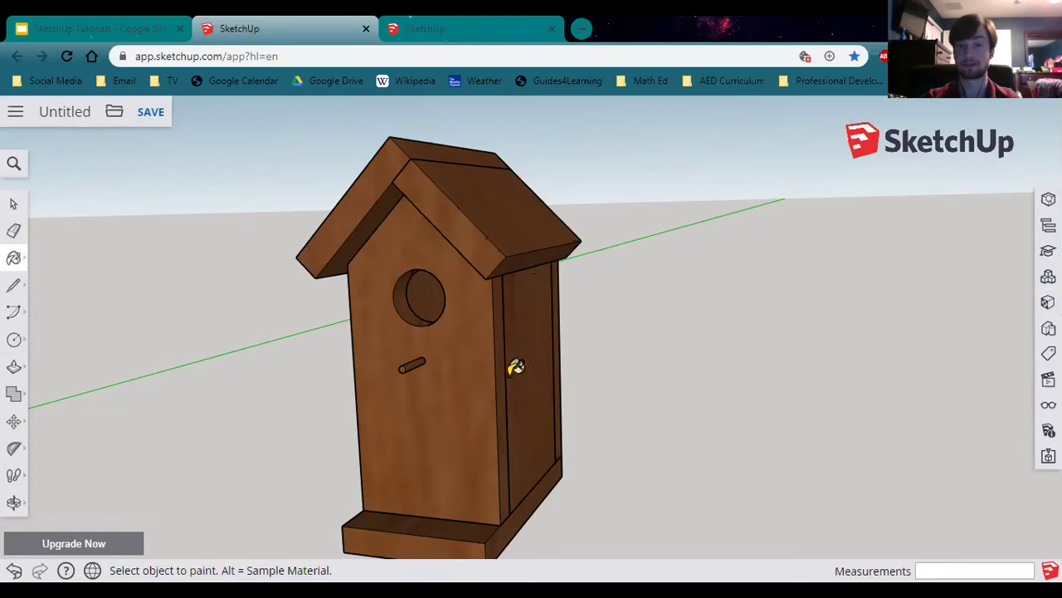
key("ctrl+z")
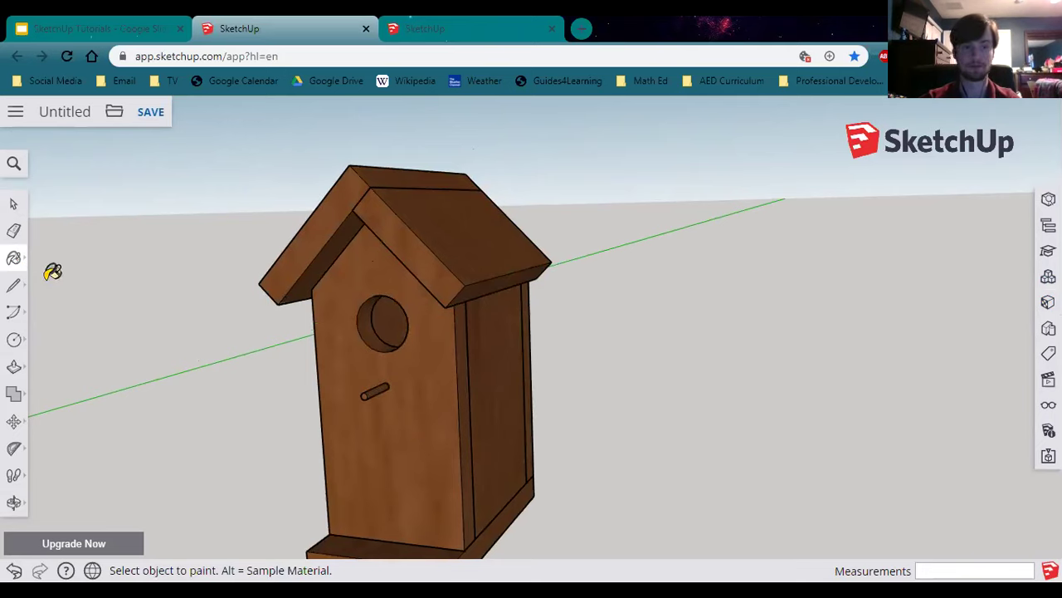
left_click(53, 242)
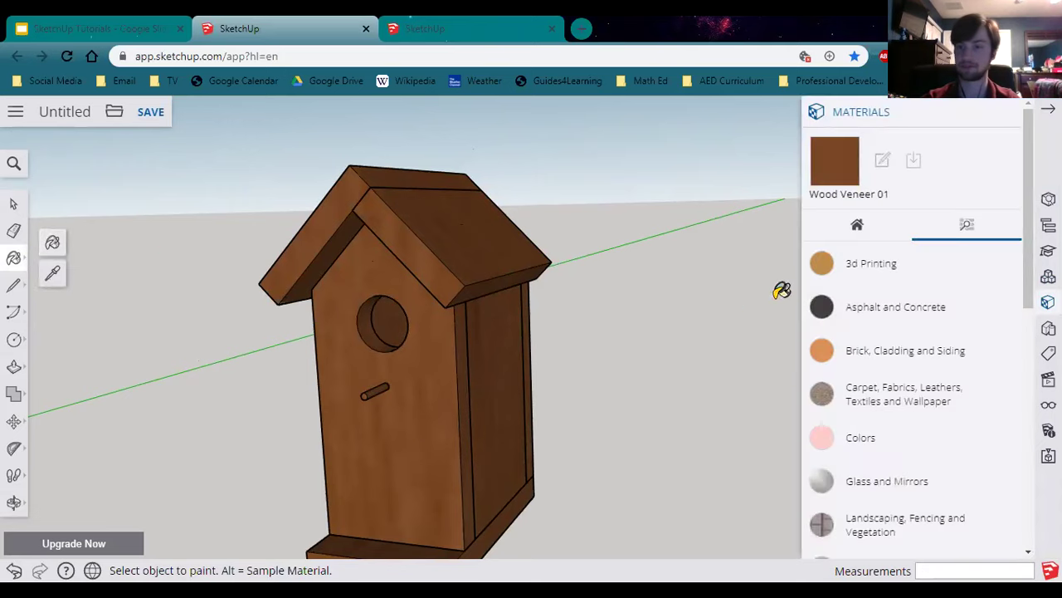
scroll(906, 430, "down", 1)
left_click(873, 375)
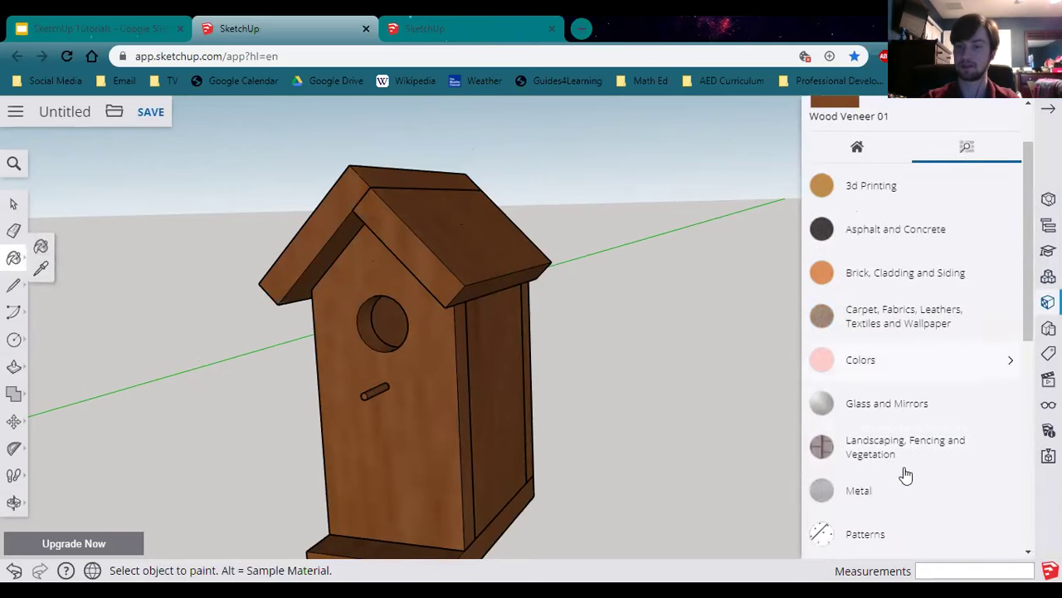
left_click(890, 431)
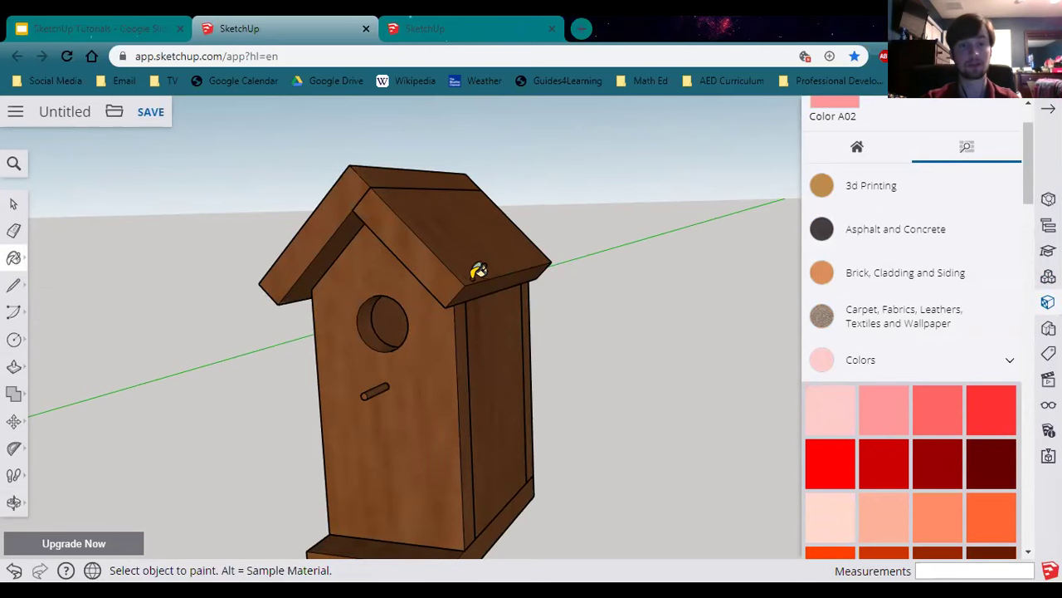
key("ctrl")
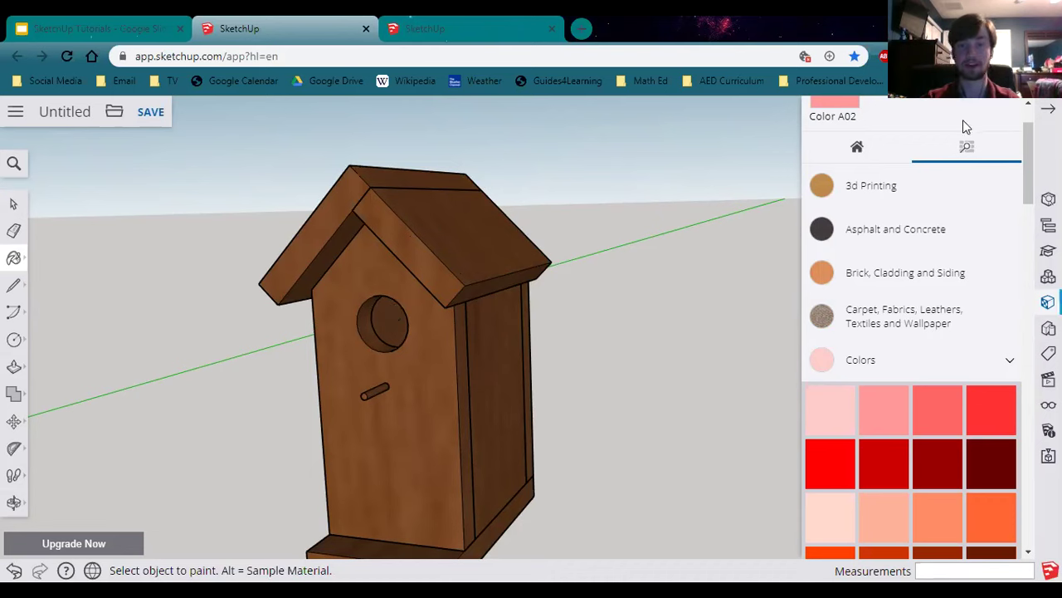
key("ctrl")
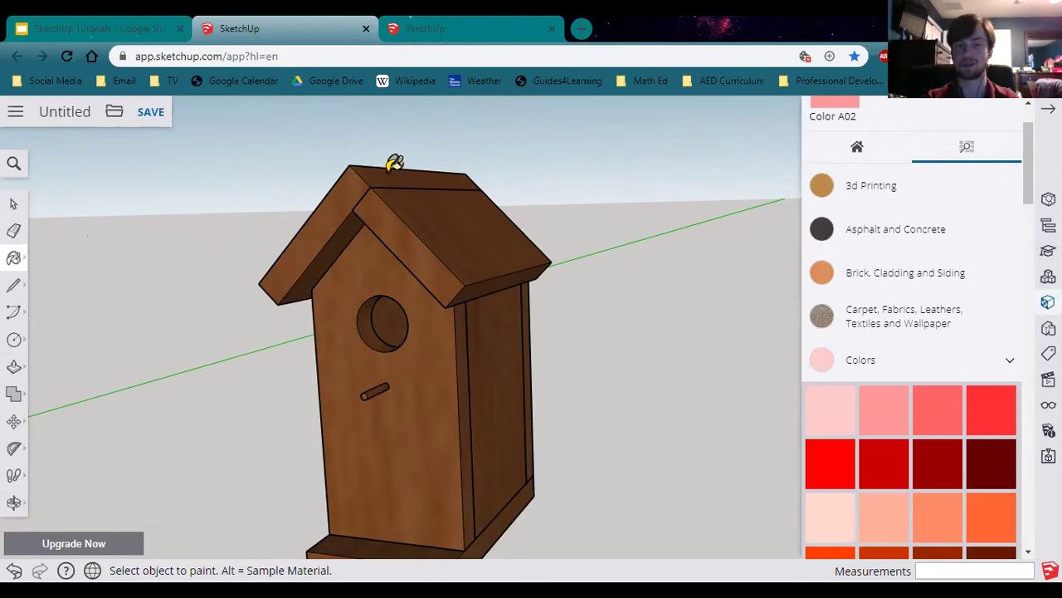
key("ctrl")
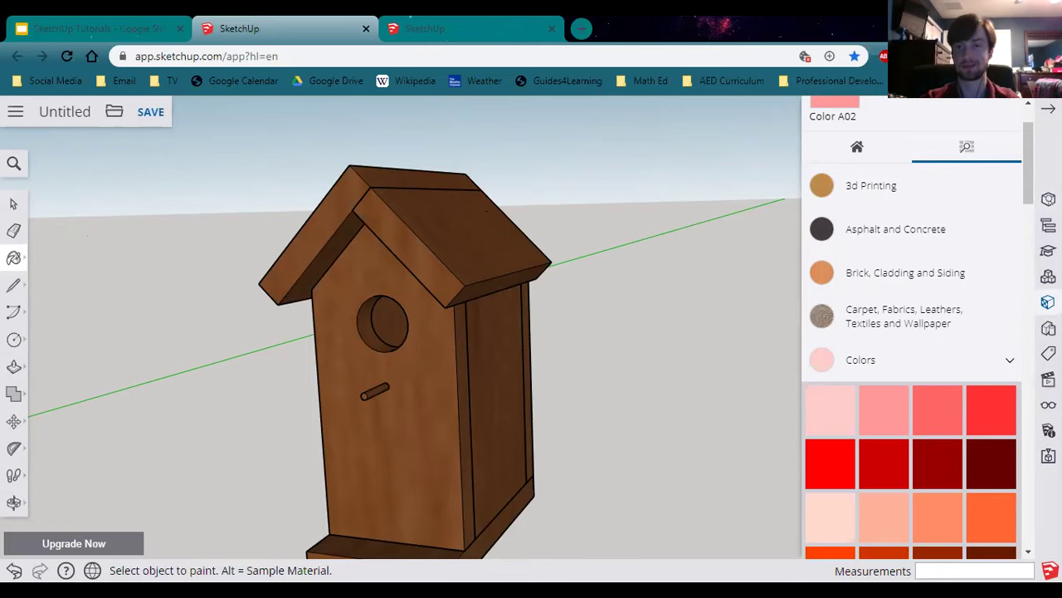
scroll(1001, 132, "down", 1)
scroll(999, 174, "up", 3)
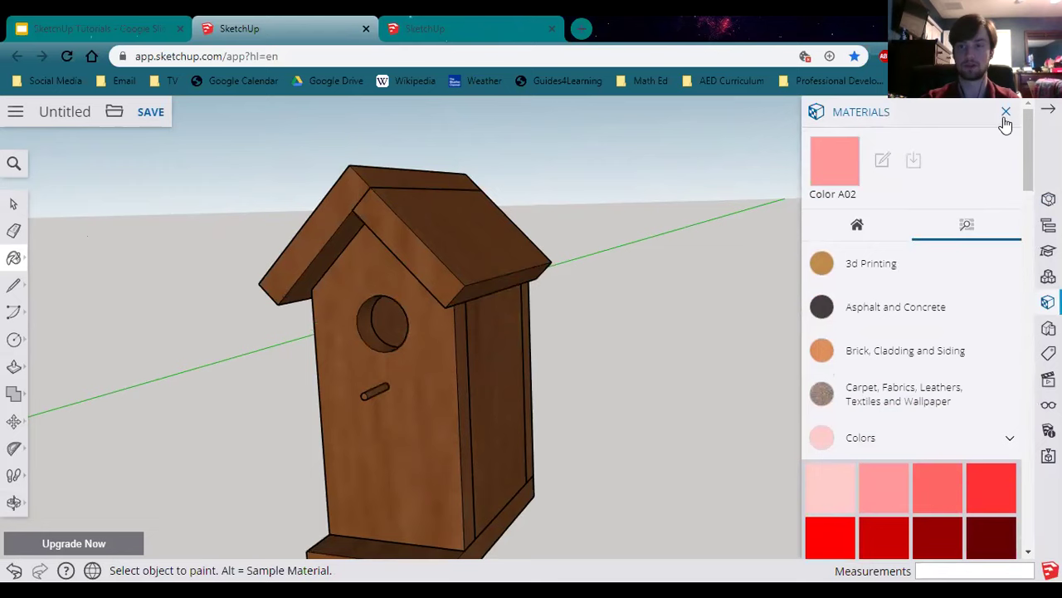
left_click(1006, 113)
Step: Save the finished model in the SketchUp project under the name Birdhouse_ followed by the author's surname
scroll(320, 339, "down", 3)
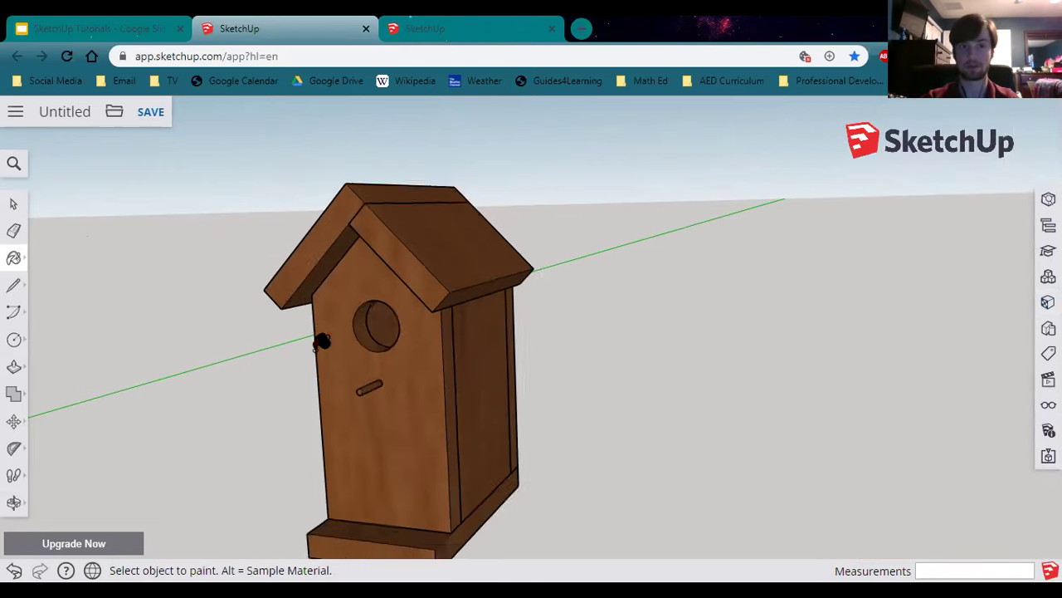
middle_click_drag(462, 474, 423, 486)
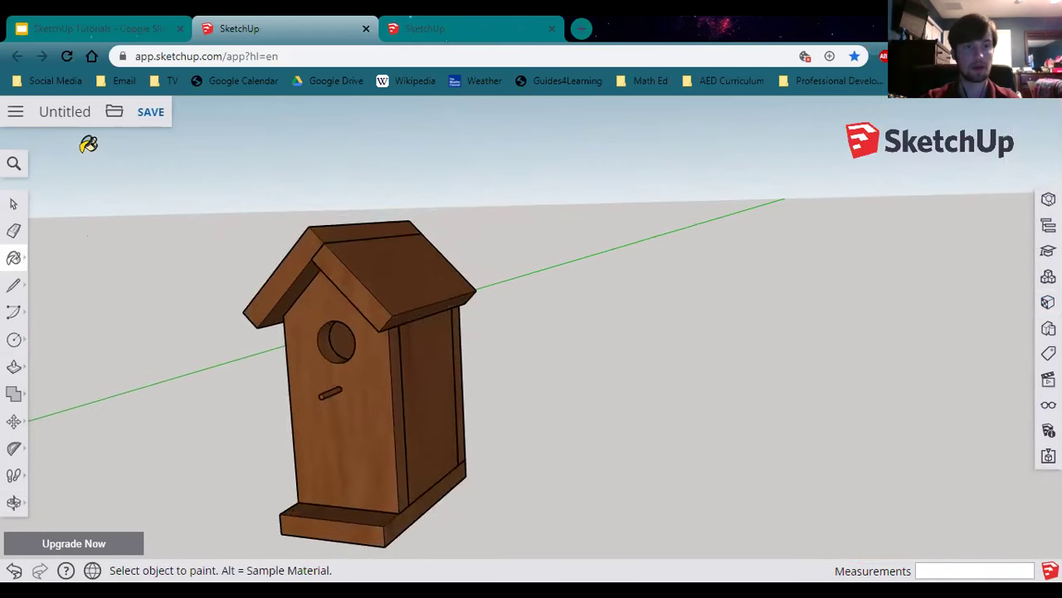
key("ctrl+s")
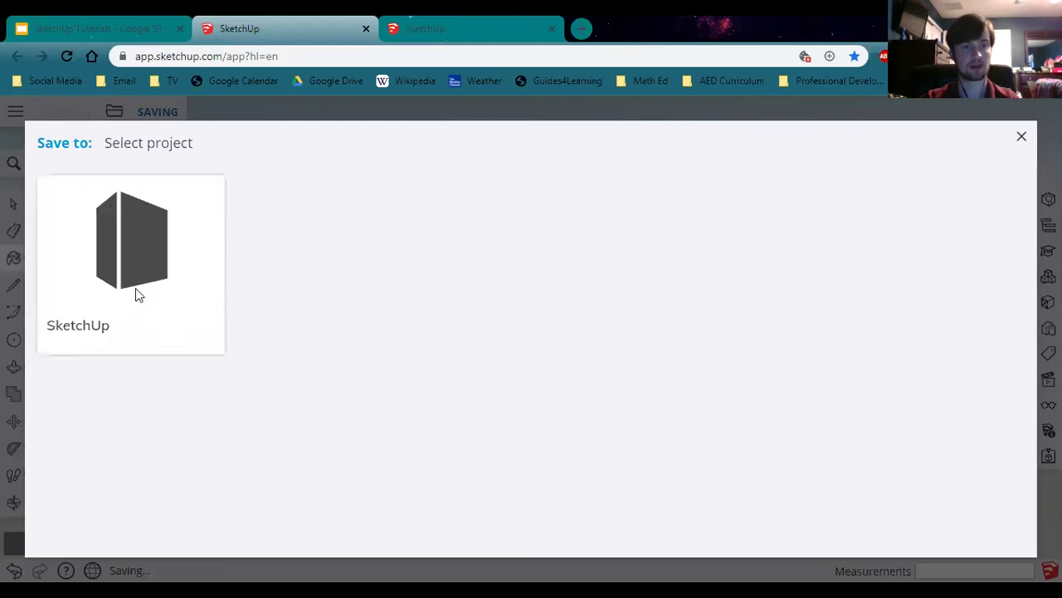
left_click(136, 291)
left_click(267, 530)
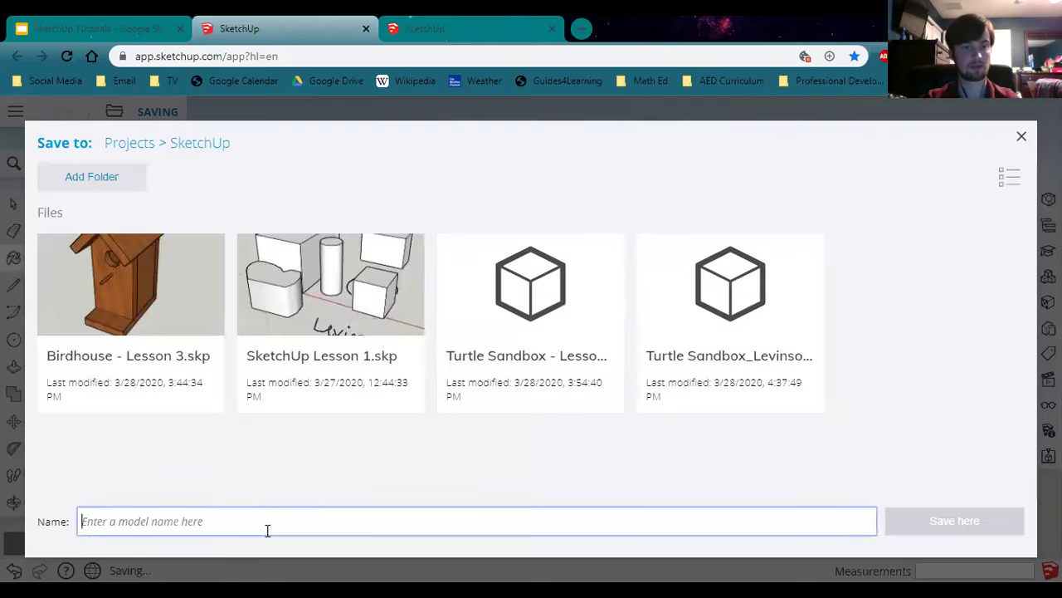
type("Birdhouse_Levinson")
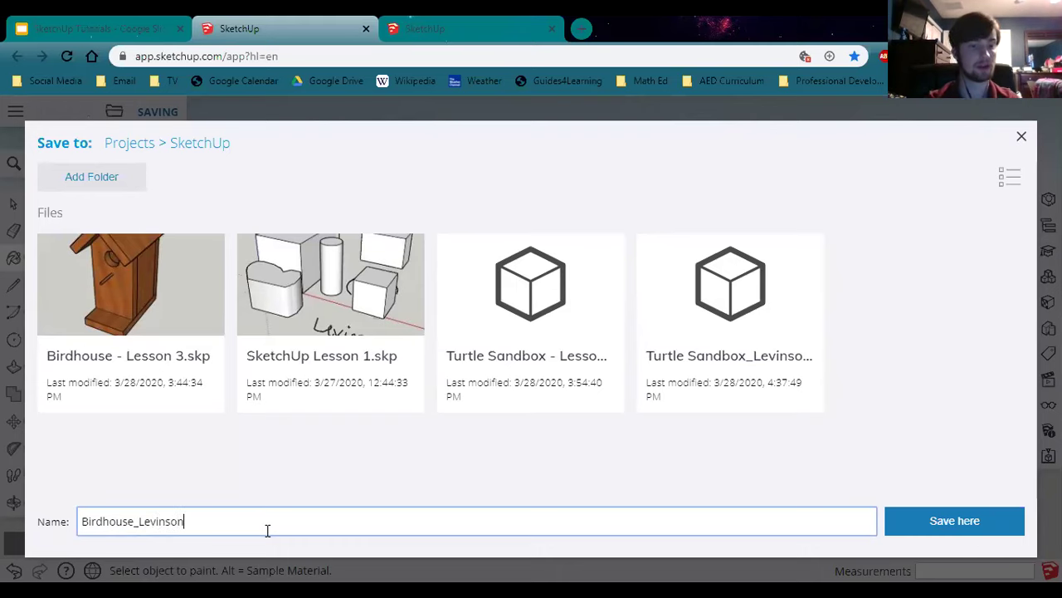
left_click(906, 530)
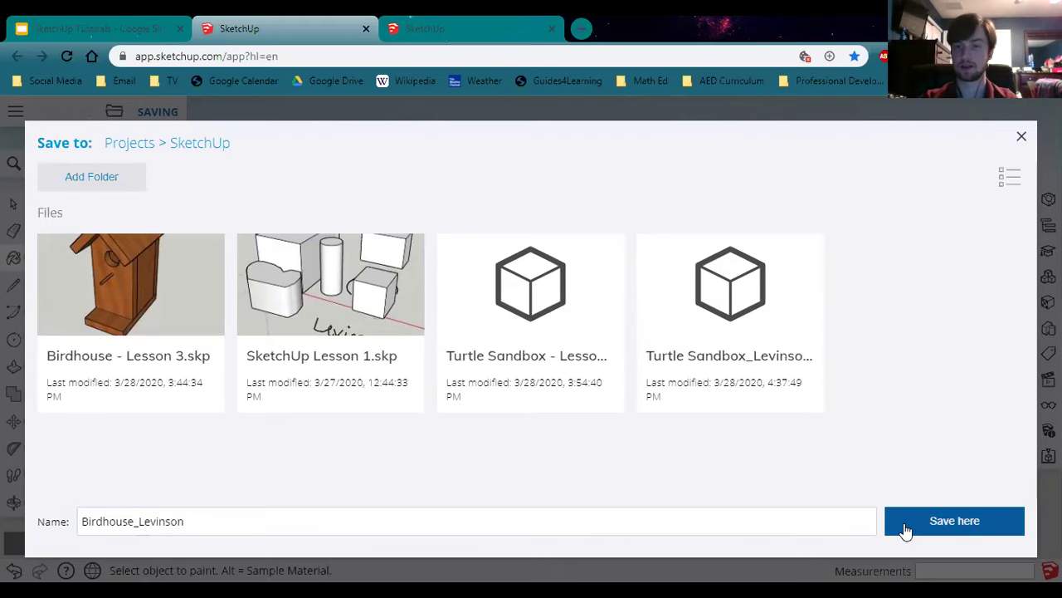